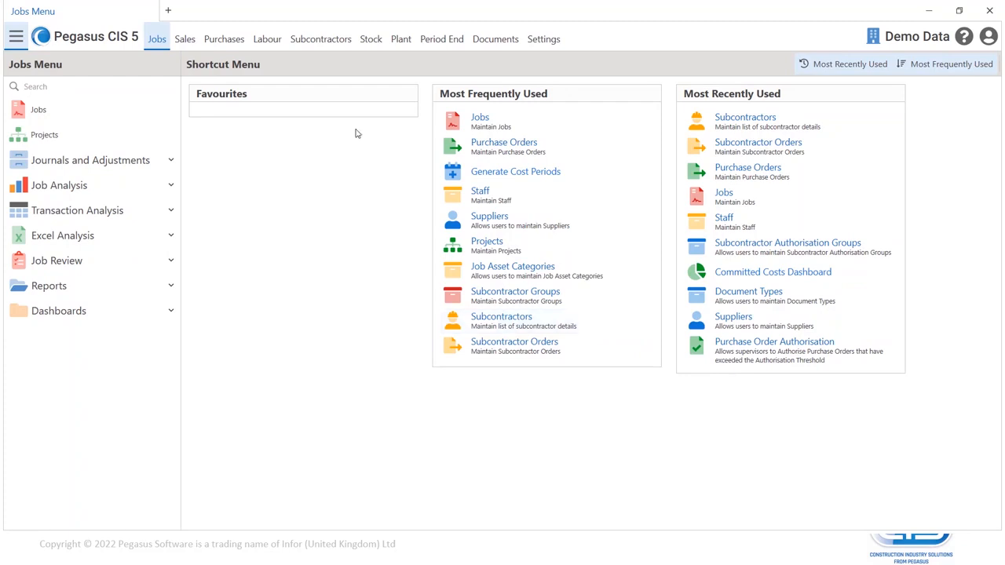
- Look through the Sales, Purchases, Labour and Subcontractors module menus, and return to the Jobs menu
{"action": "left_click", "coordinate": [186, 44]}
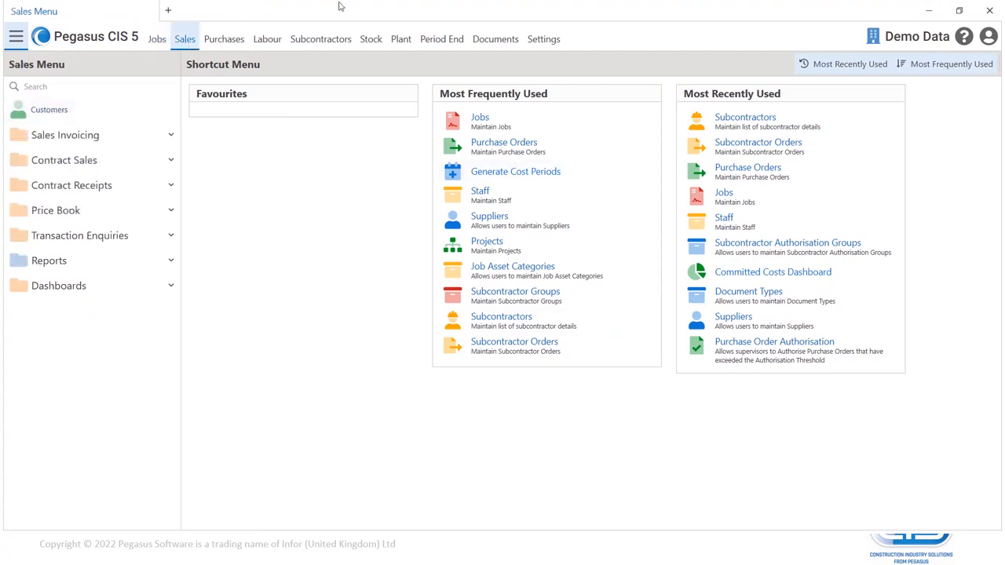
{"action": "left_click", "coordinate": [236, 43]}
{"action": "left_click", "coordinate": [264, 44]}
{"action": "left_click", "coordinate": [299, 46]}
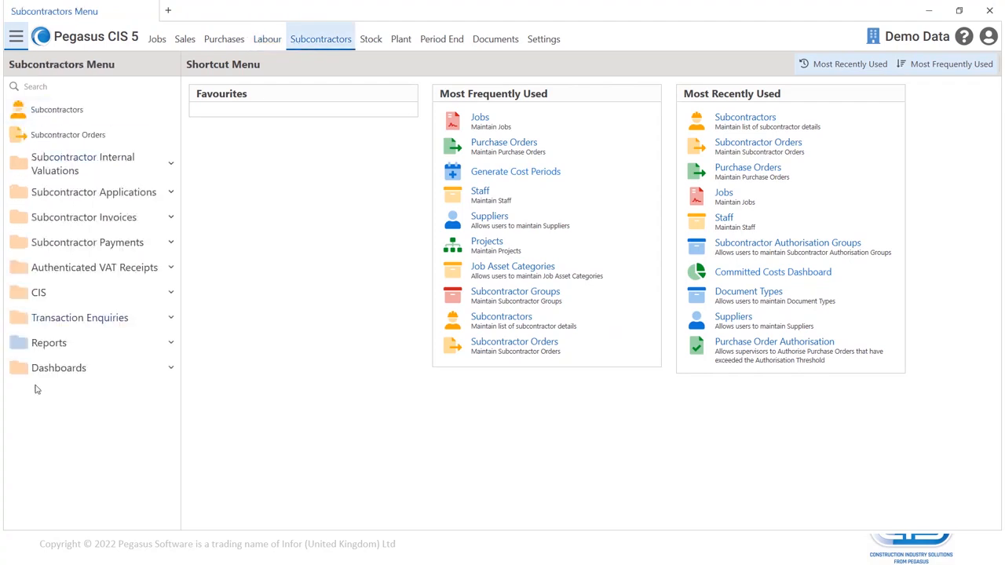
{"action": "left_click", "coordinate": [157, 40]}
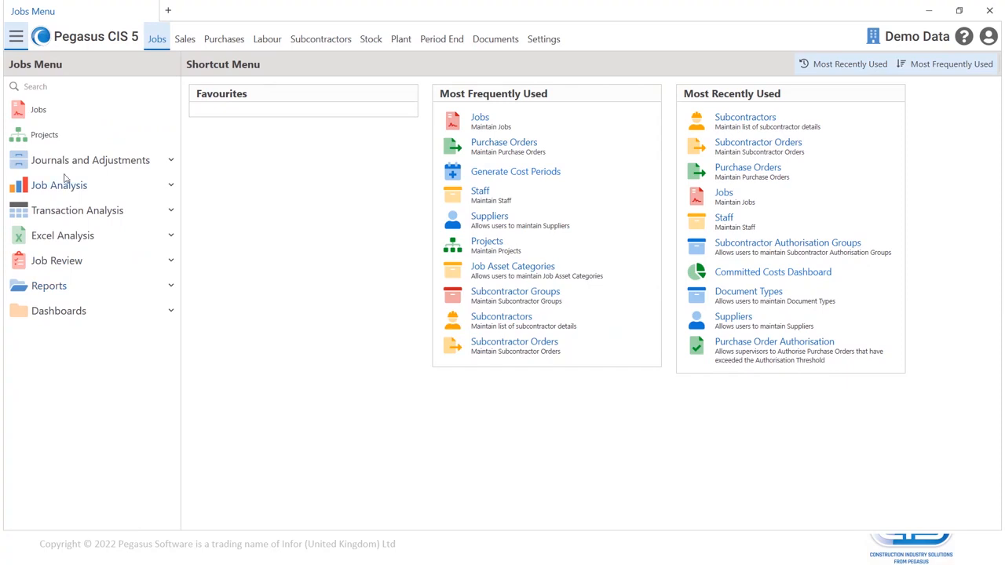
- Expand and collapse the Journals and Adjustments and Reports groups of the Jobs menu to view their entries
{"action": "left_click", "coordinate": [173, 162]}
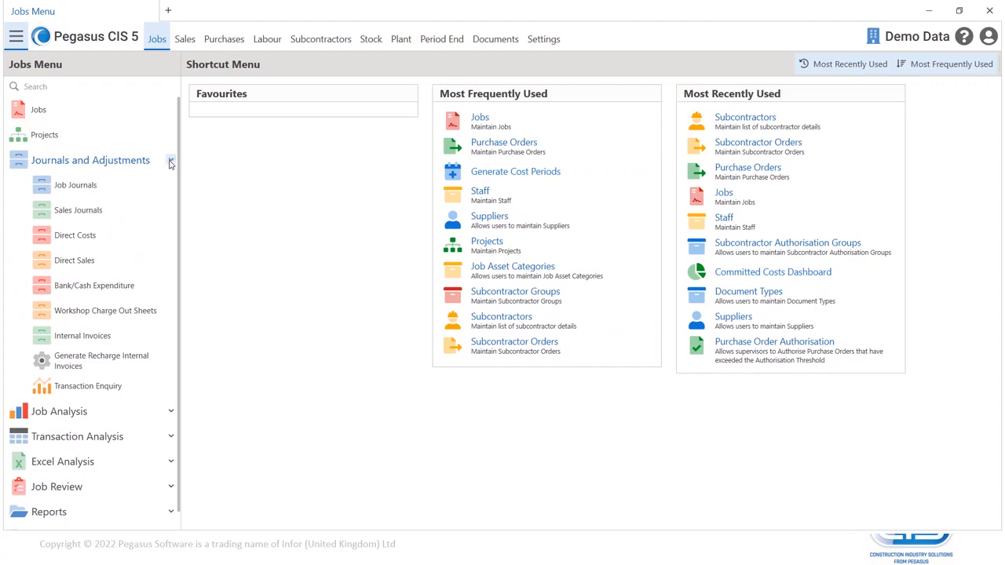
{"action": "left_click", "coordinate": [171, 162]}
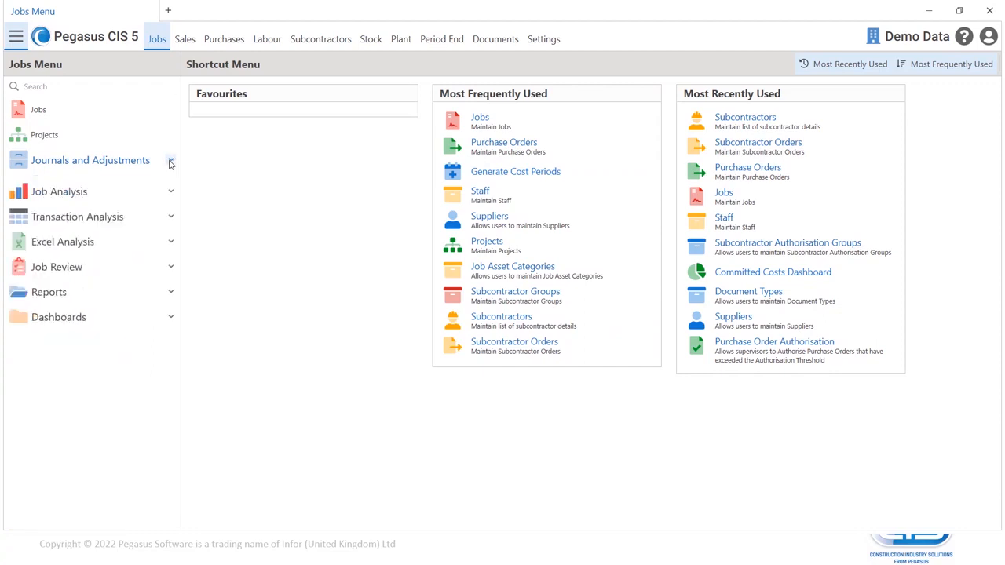
{"action": "left_click", "coordinate": [167, 286]}
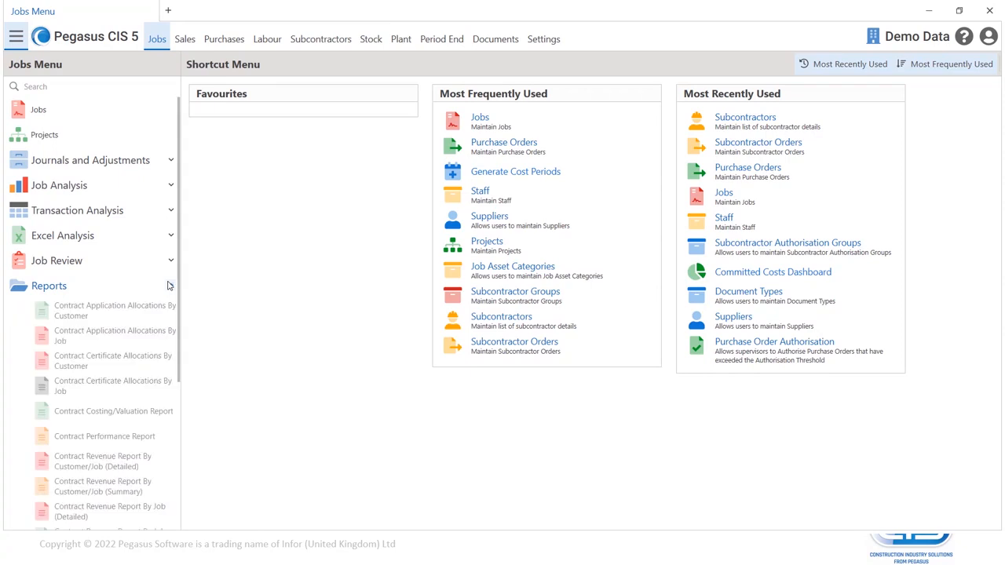
{"action": "left_click", "coordinate": [167, 286]}
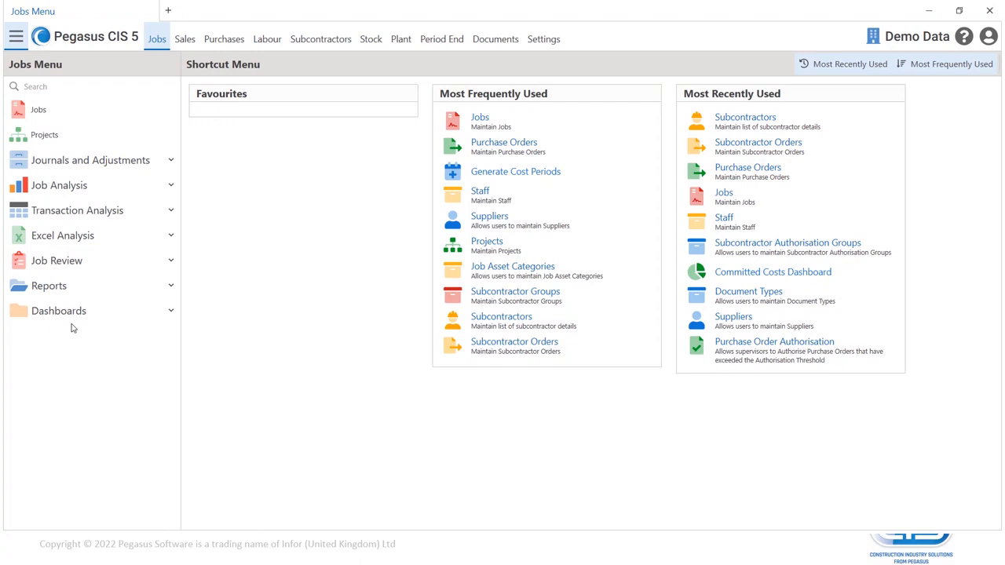
- Collapse the side menu to icons, view the Journals and Adjustments and Reports entries from there, and restore the full menu
{"action": "left_click", "coordinate": [16, 40]}
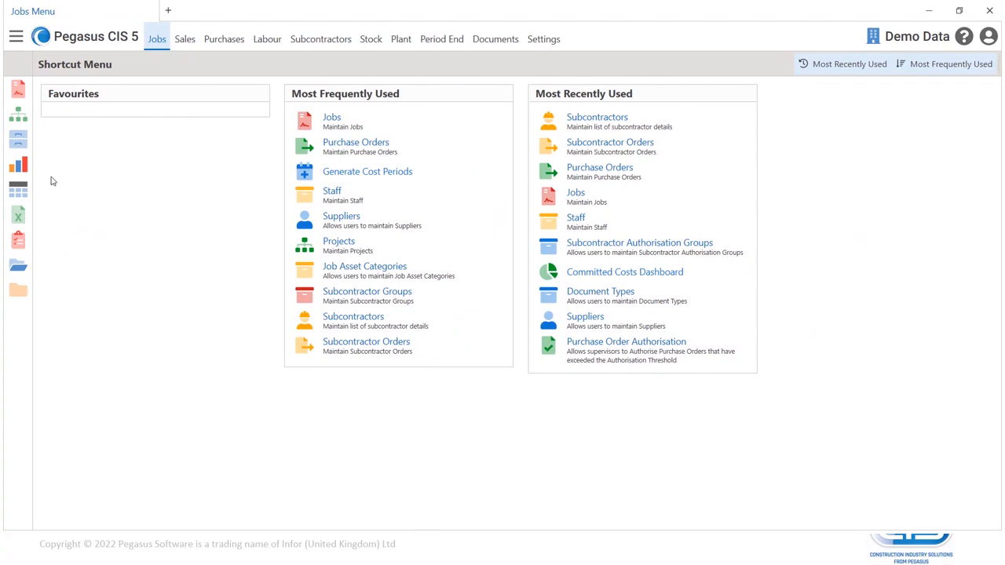
{"action": "left_click", "coordinate": [17, 146]}
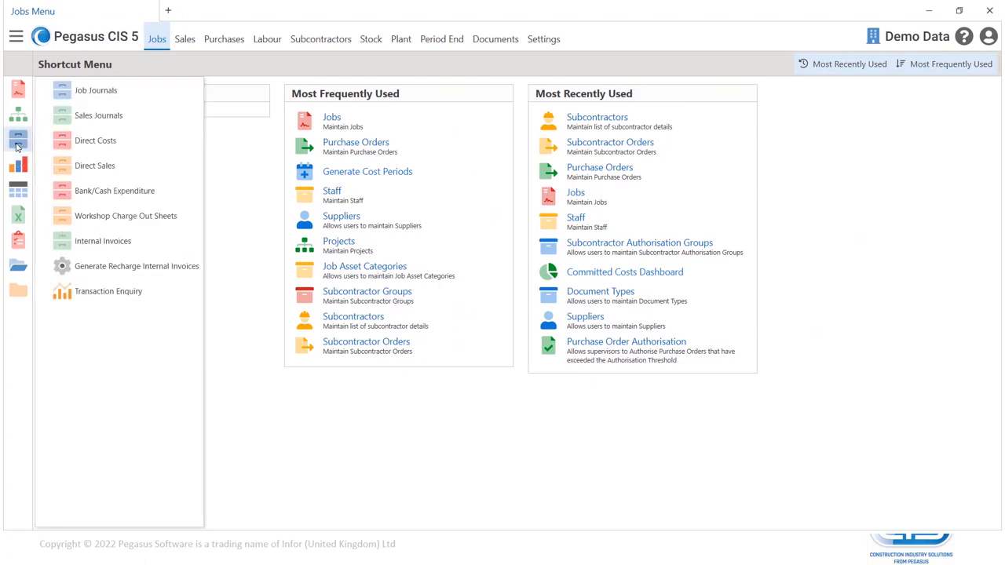
{"action": "left_click", "coordinate": [18, 267]}
{"action": "left_click", "coordinate": [18, 269]}
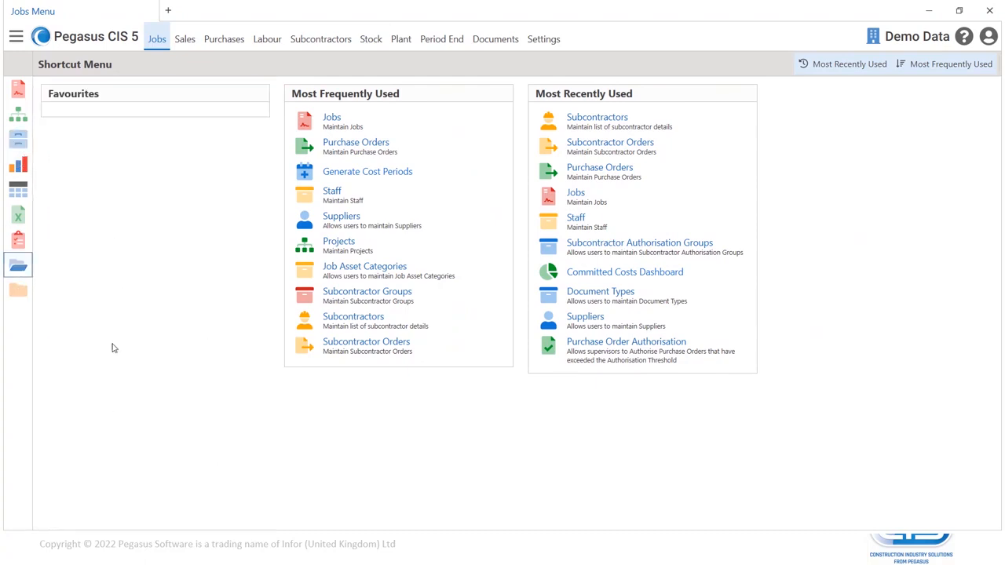
{"action": "left_click", "coordinate": [16, 36]}
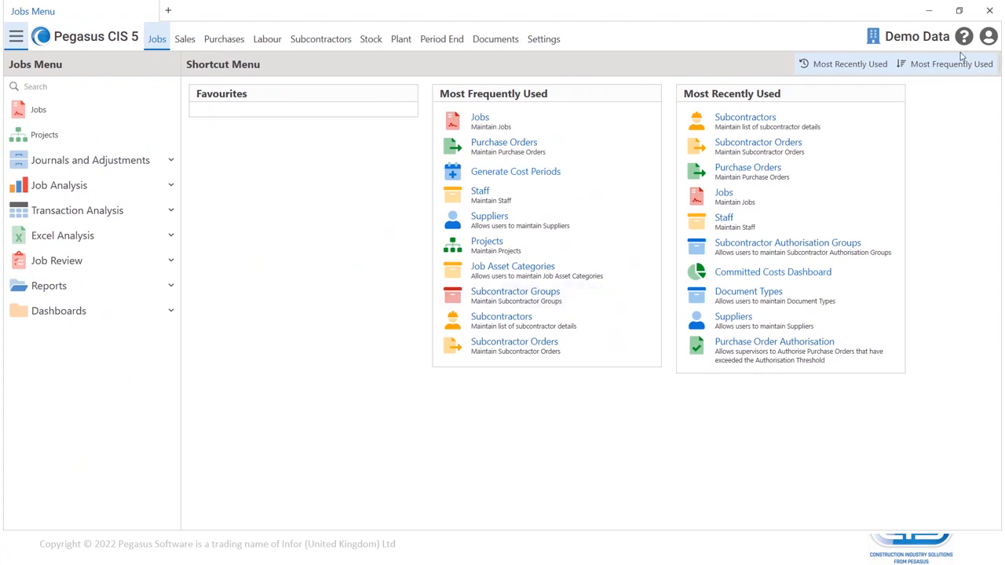
- View the list of companies available for selection and close it without switching company
{"action": "left_click", "coordinate": [873, 38]}
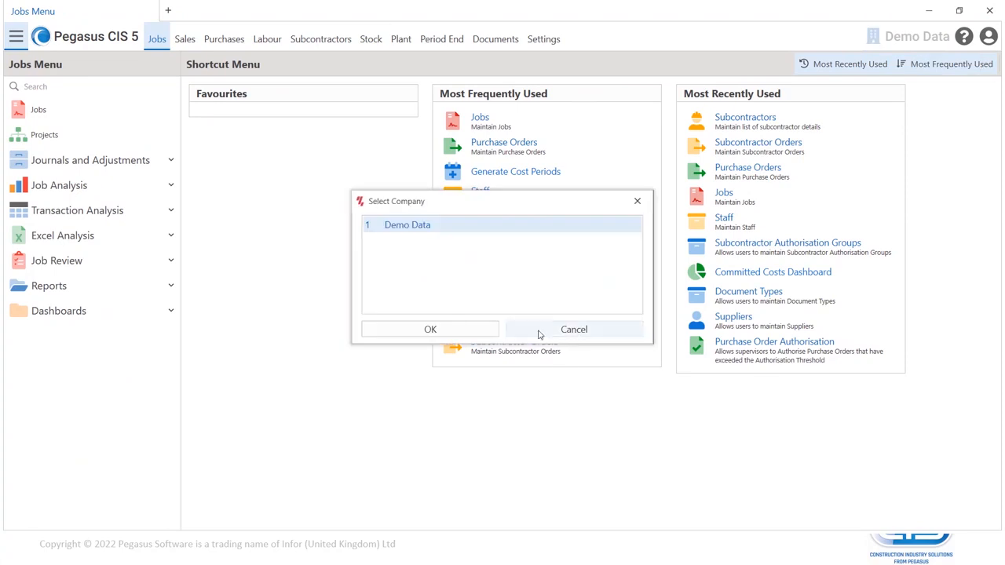
{"action": "left_click", "coordinate": [572, 330]}
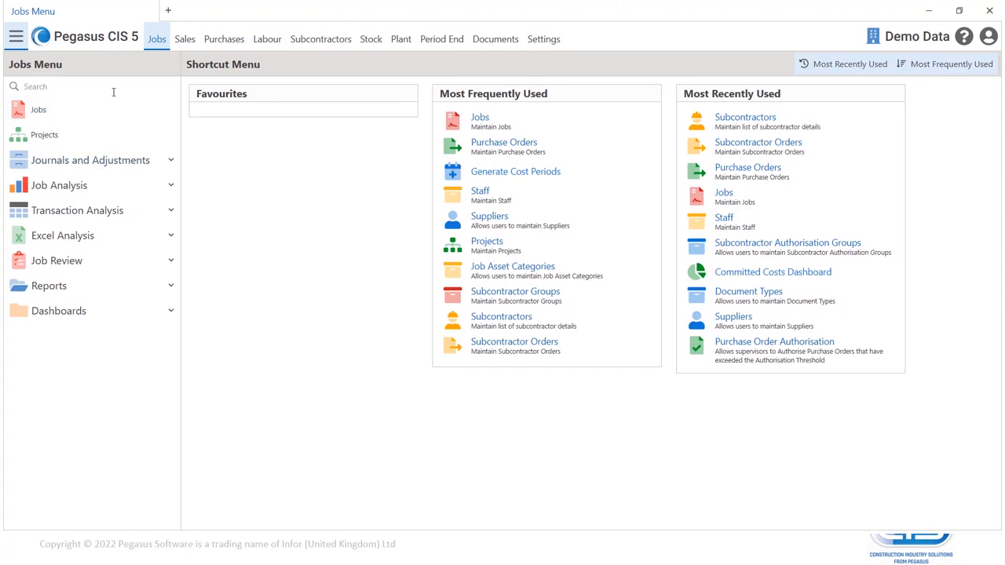
- Open the Customers list from Sales, and open Subcontractor Orders in a second tab
{"action": "left_click", "coordinate": [185, 39]}
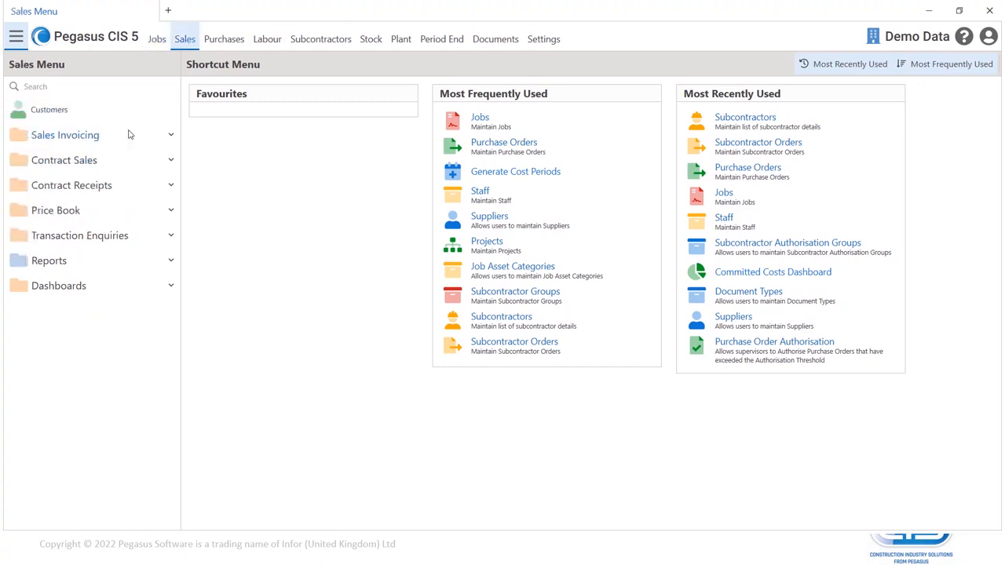
{"action": "left_click", "coordinate": [50, 114]}
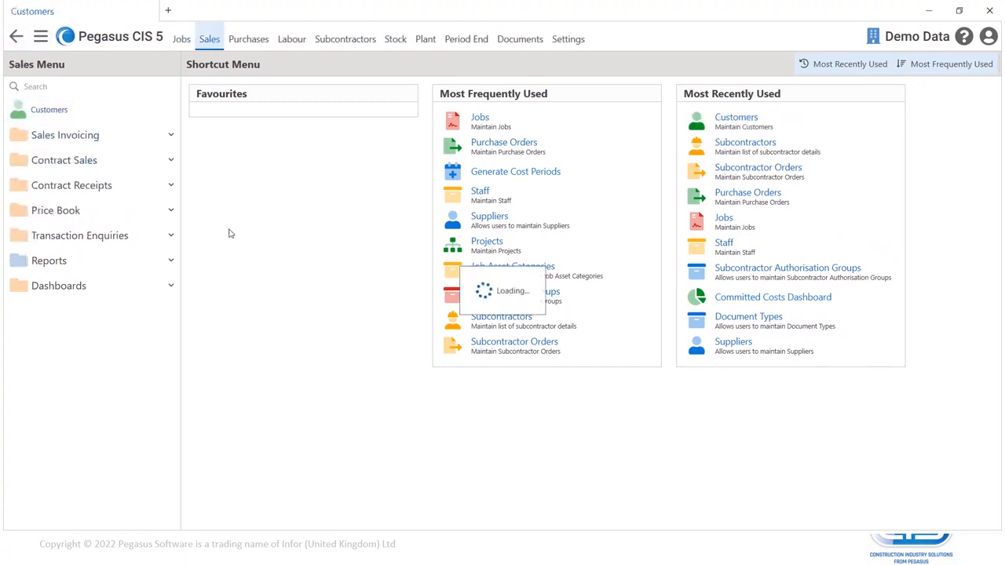
{"action": "left_click", "coordinate": [168, 11]}
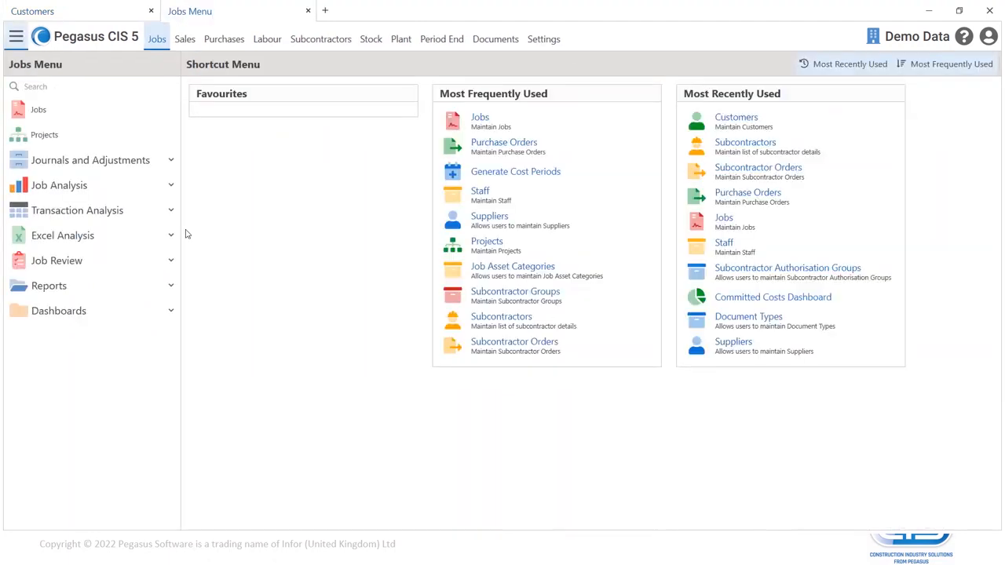
{"action": "left_click", "coordinate": [296, 41]}
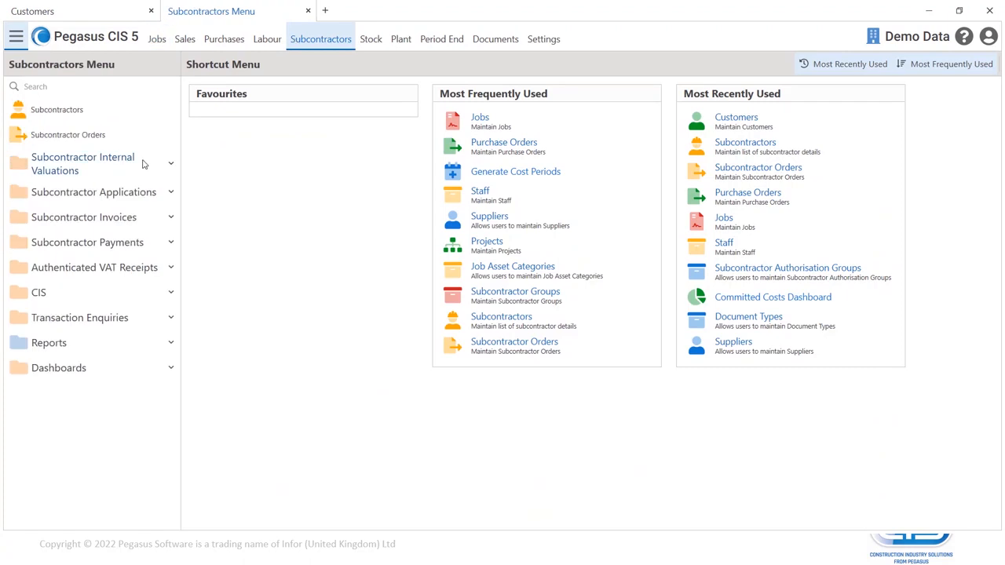
{"action": "left_click", "coordinate": [110, 135]}
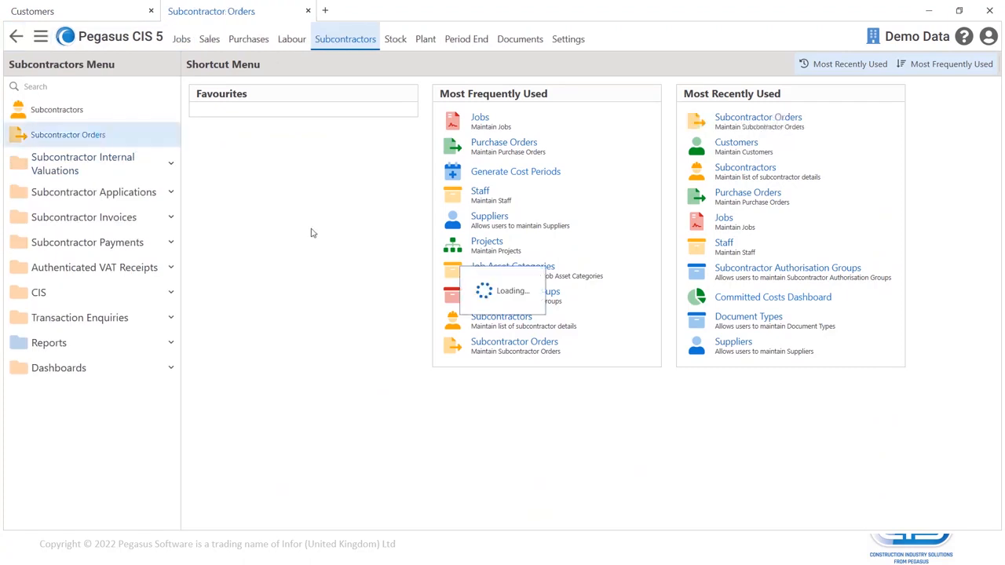
- Open a third tab, switch back through the open ones, and close the Customers and Subcontractor Orders tabs
{"action": "left_click", "coordinate": [324, 11]}
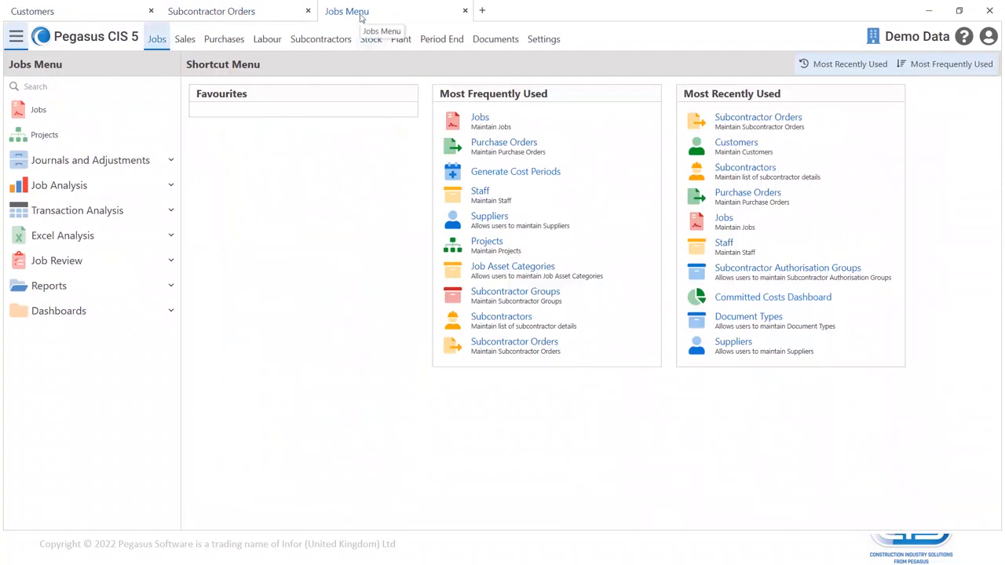
{"action": "left_click", "coordinate": [240, 14]}
{"action": "left_click", "coordinate": [104, 11]}
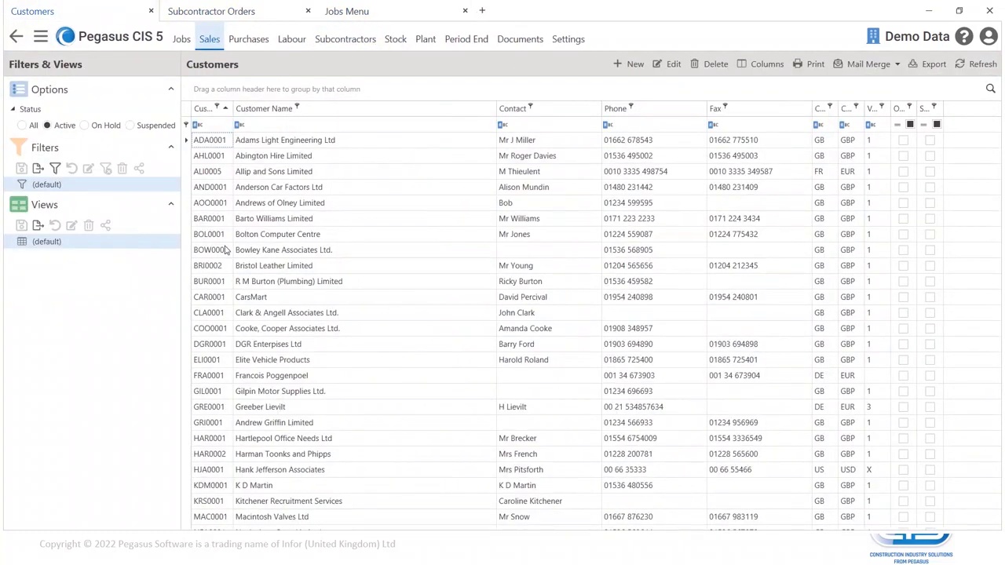
{"action": "left_click", "coordinate": [150, 11]}
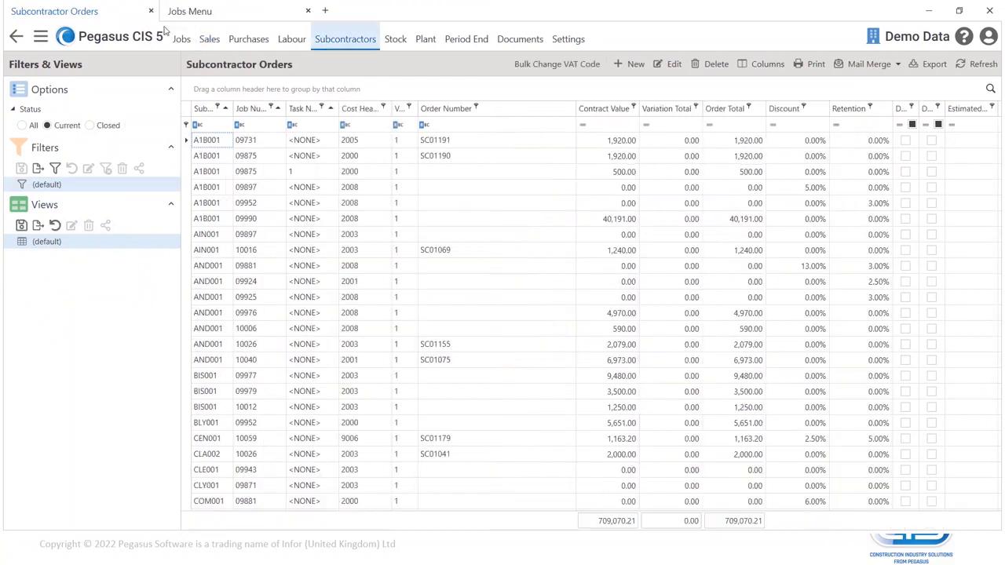
{"action": "left_click", "coordinate": [151, 11]}
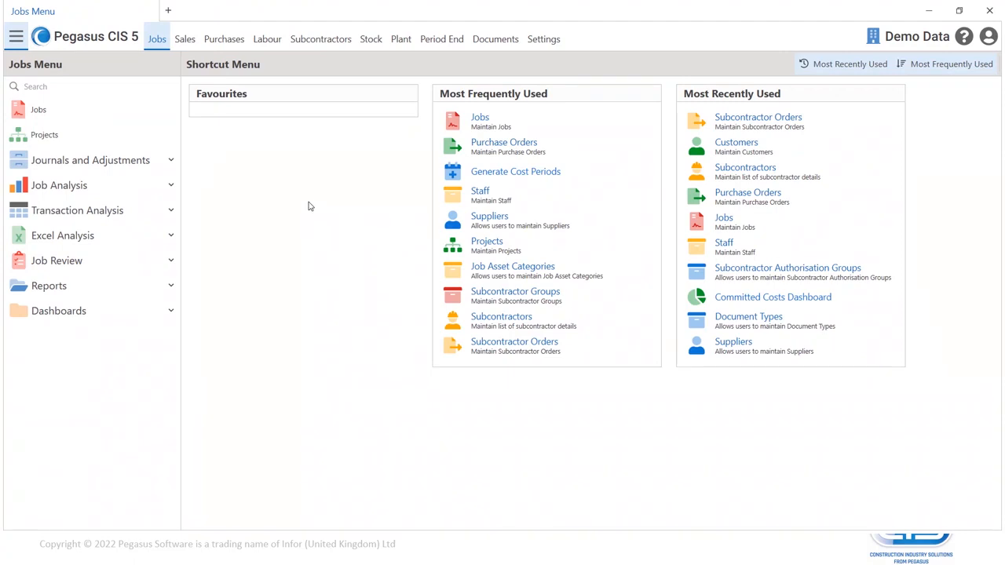
- Open the Jobs list from the Jobs menu
{"action": "left_click", "coordinate": [50, 116]}
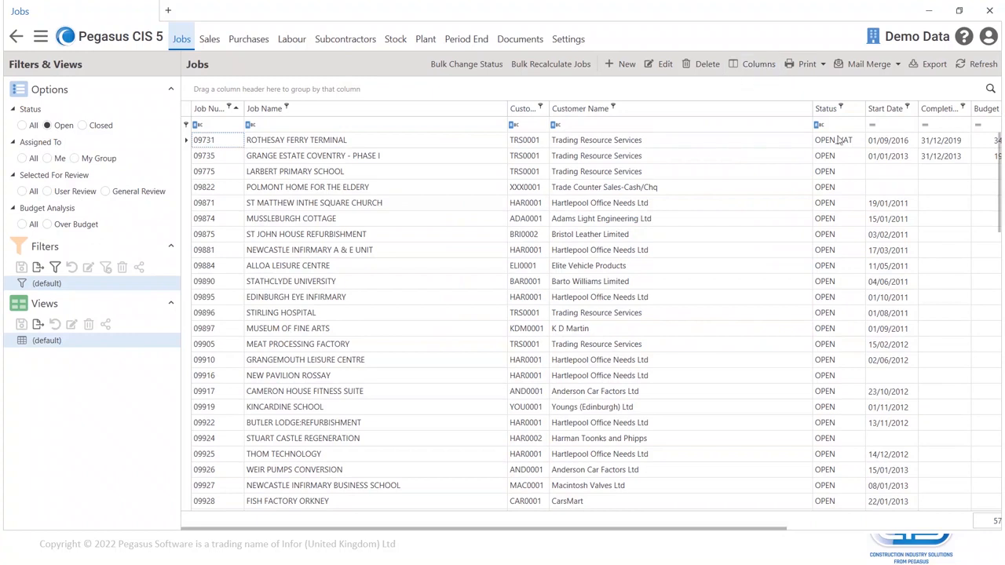
- Turn on a Count total for the Job Number column and review the totals across the Jobs grid
{"action": "left_click", "coordinate": [757, 64]}
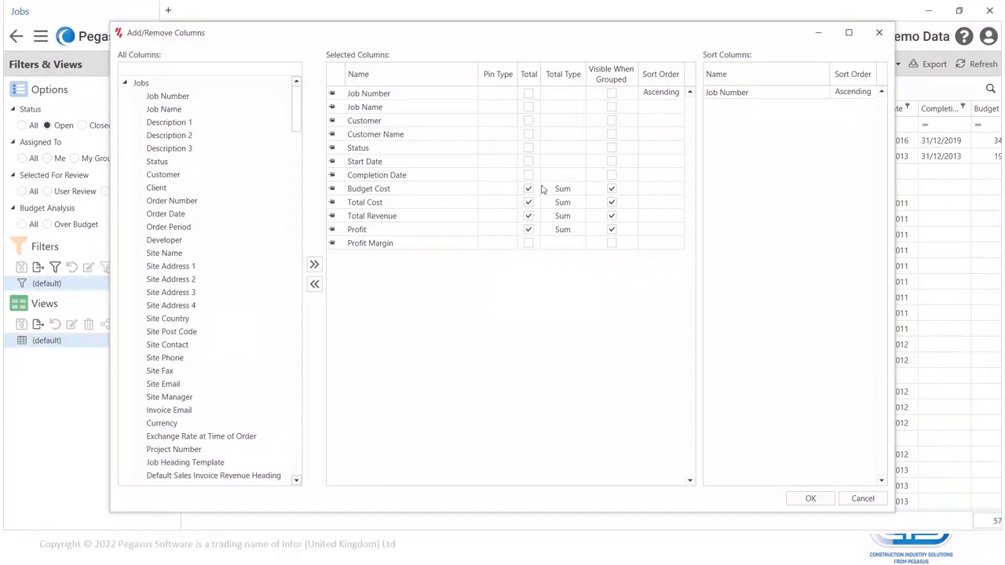
{"action": "left_click", "coordinate": [528, 93]}
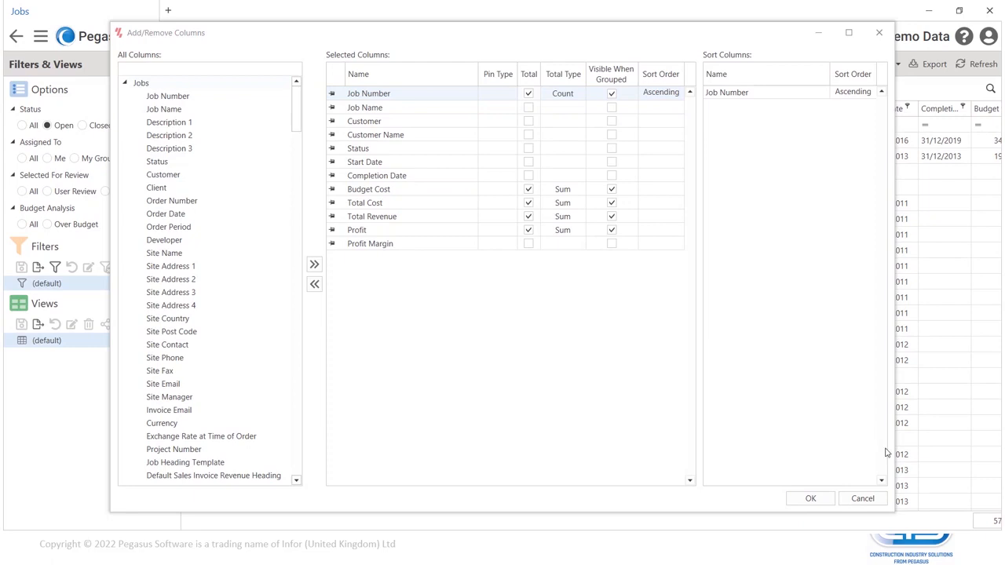
{"action": "left_click", "coordinate": [807, 499]}
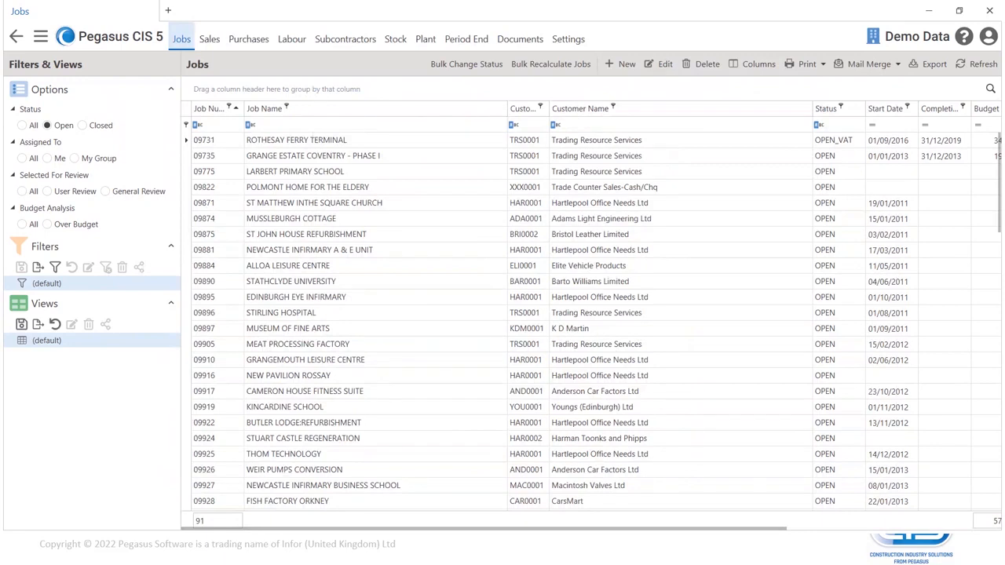
{"action": "left_click_drag", "start_coordinate": [635, 529], "coordinate": [829, 540]}
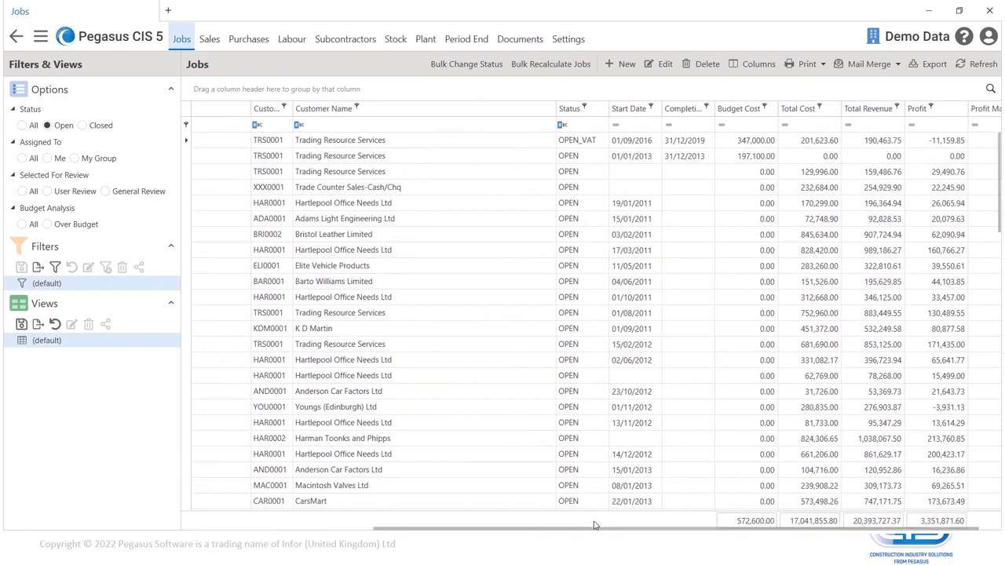
{"action": "left_click_drag", "start_coordinate": [604, 531], "coordinate": [321, 533]}
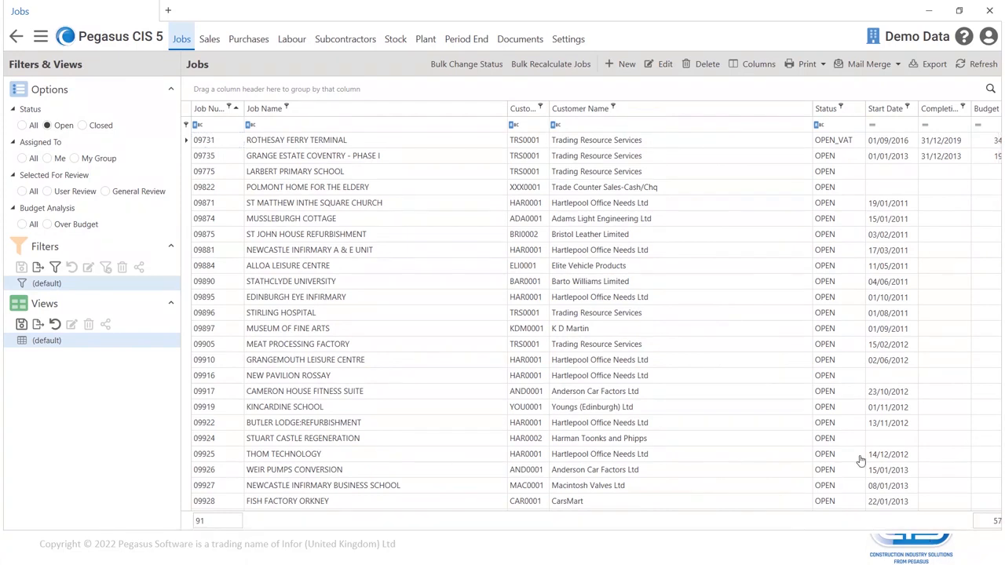
{"action": "left_click", "coordinate": [769, 452]}
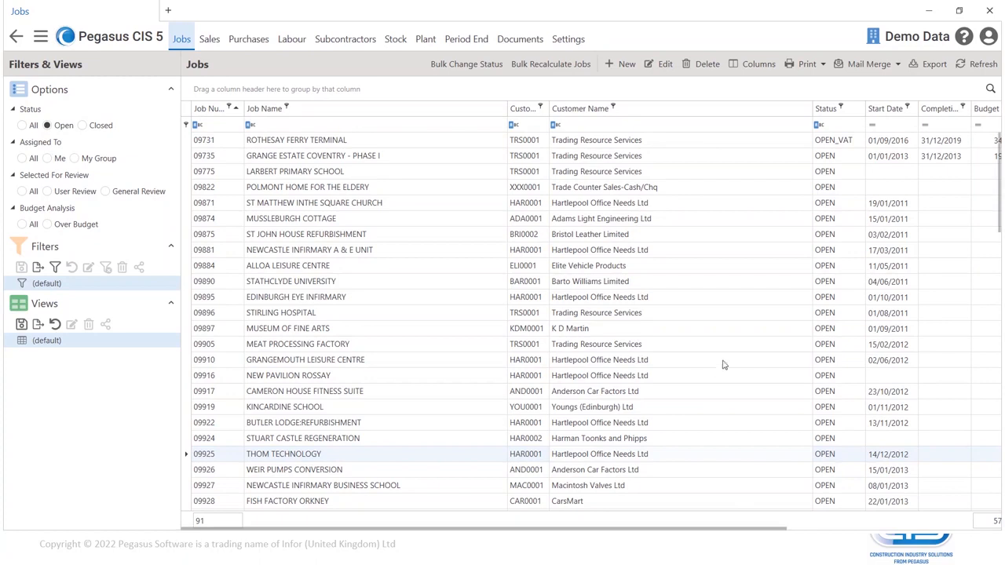
- Turn off the Job Number total, add the Site Contact and Site Phone columns to the Jobs grid, and check them
{"action": "left_click", "coordinate": [759, 65]}
{"action": "left_click", "coordinate": [530, 94]}
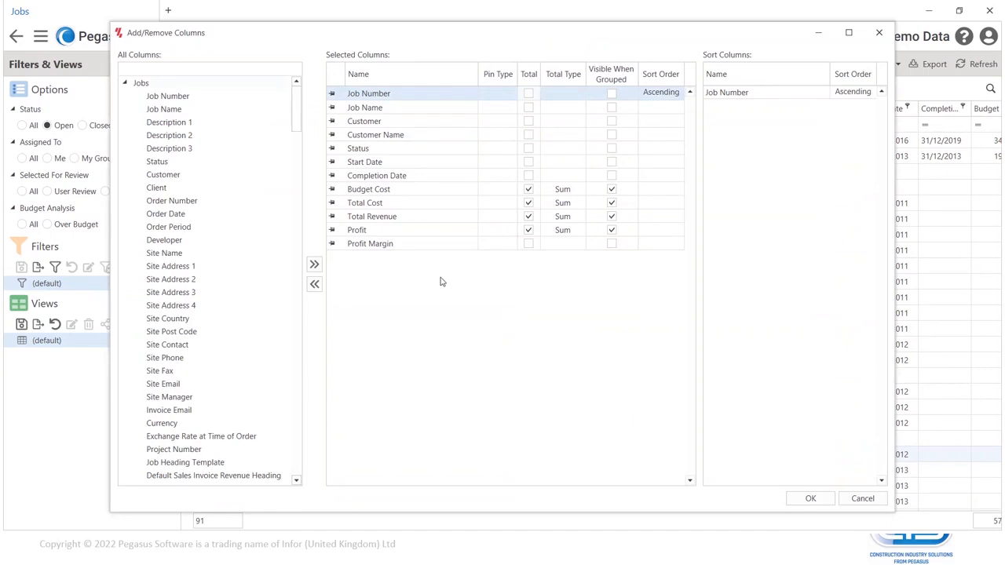
{"action": "double_click", "coordinate": [176, 347]}
{"action": "double_click", "coordinate": [180, 359]}
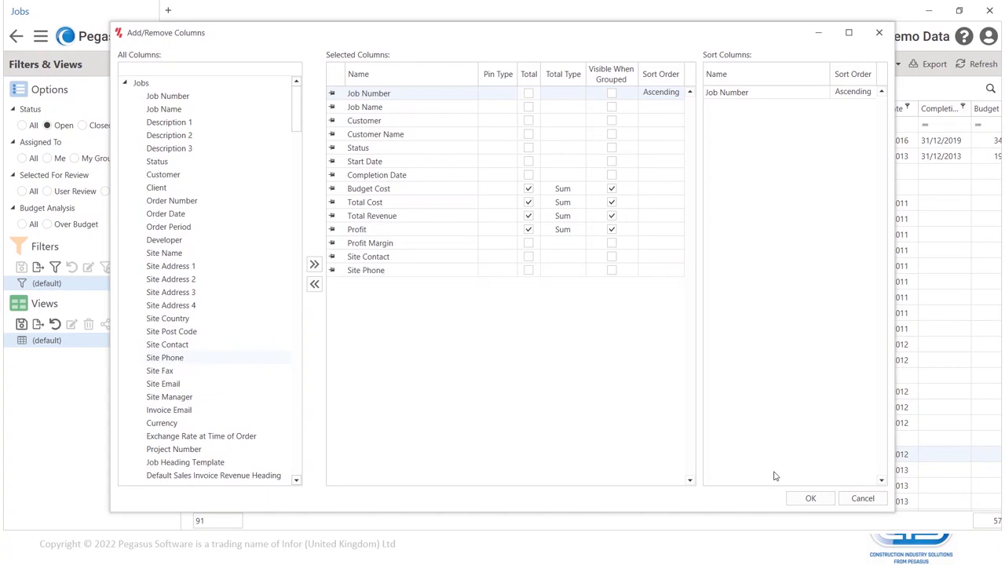
{"action": "left_click", "coordinate": [813, 499]}
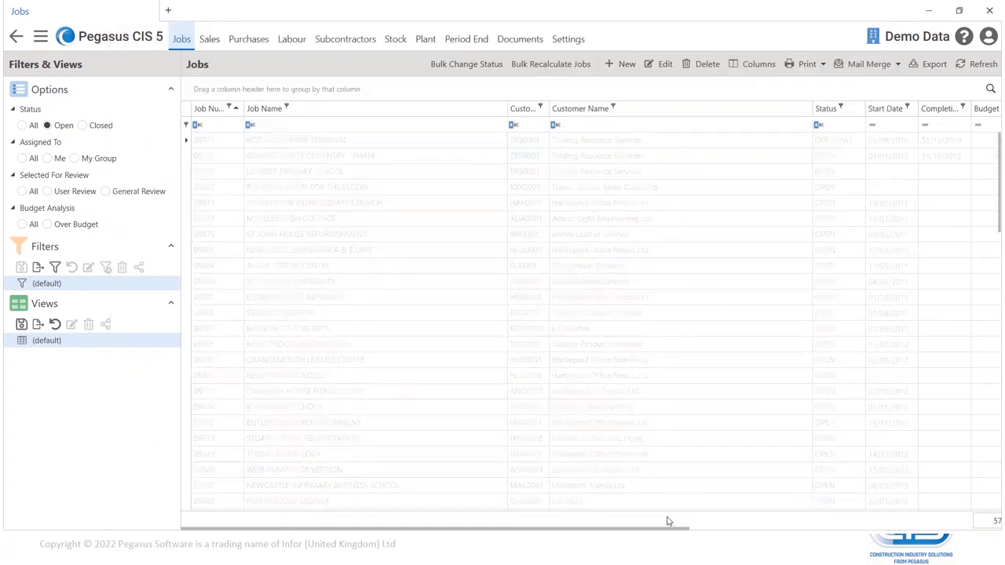
{"action": "left_click_drag", "start_coordinate": [583, 529], "coordinate": [915, 528]}
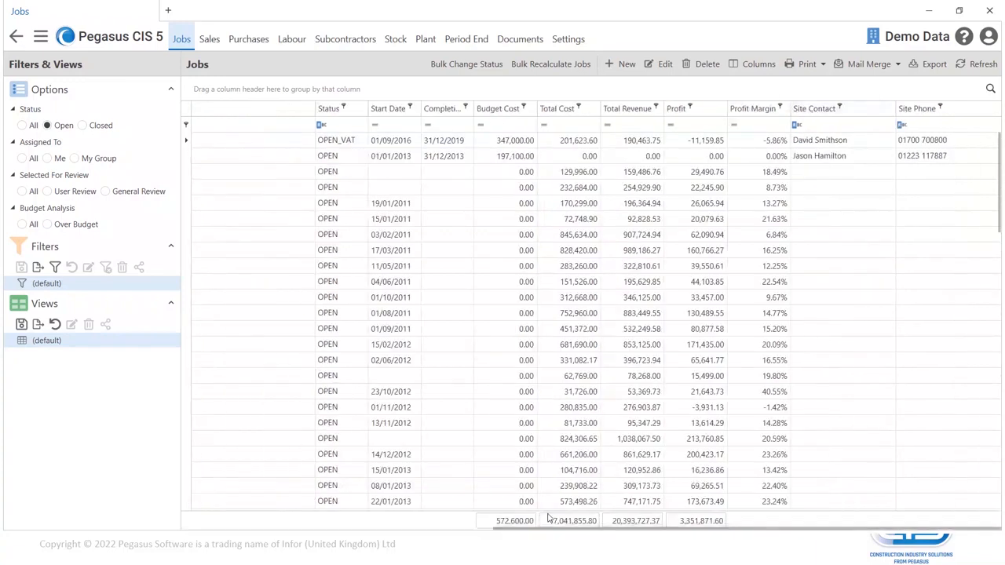
{"action": "left_click_drag", "start_coordinate": [550, 528], "coordinate": [219, 526]}
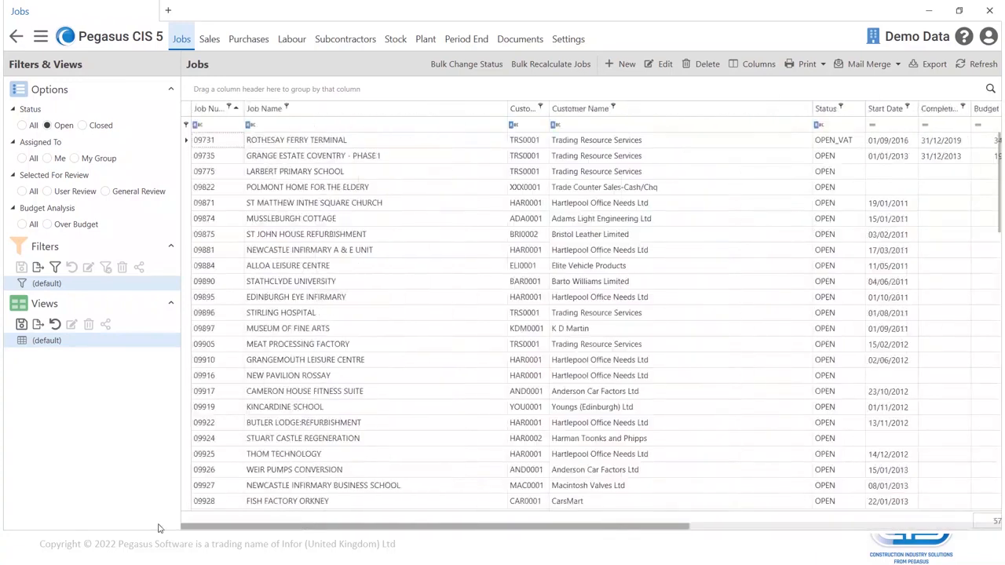
- Pin the Job Number column as Fixed in the Jobs grid and check that it holds while viewing the other columns
{"action": "left_click", "coordinate": [756, 64]}
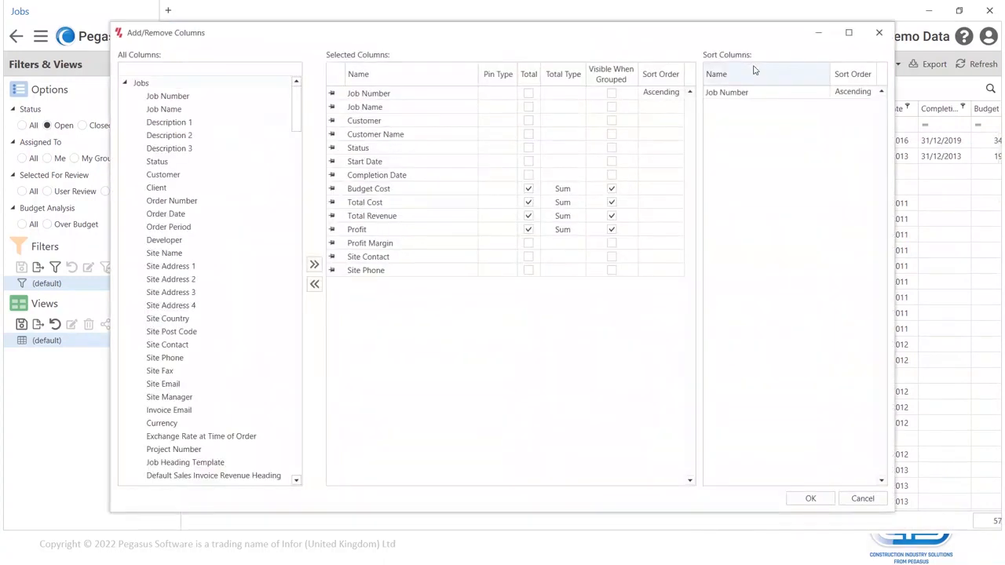
{"action": "left_click", "coordinate": [331, 94]}
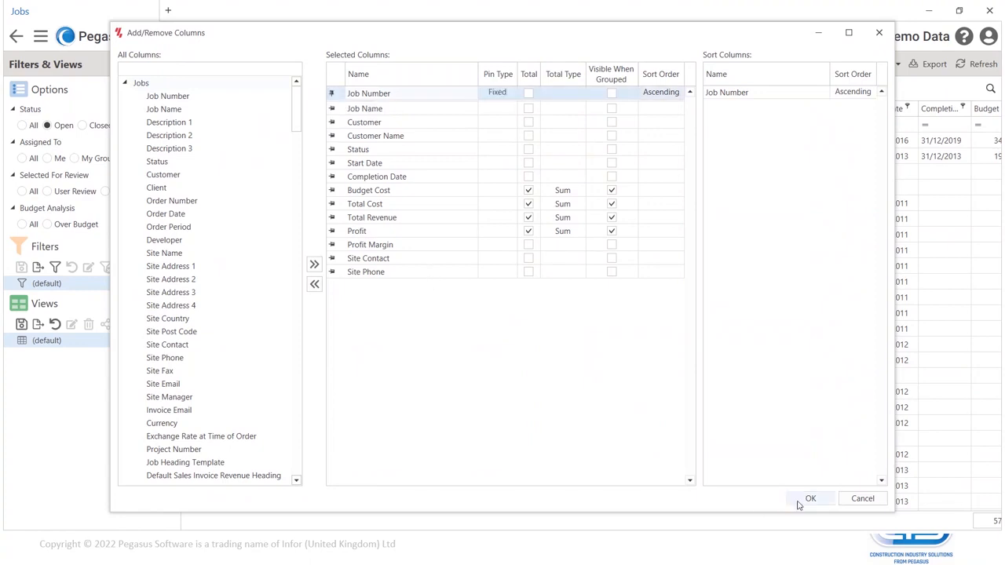
{"action": "left_click", "coordinate": [808, 501]}
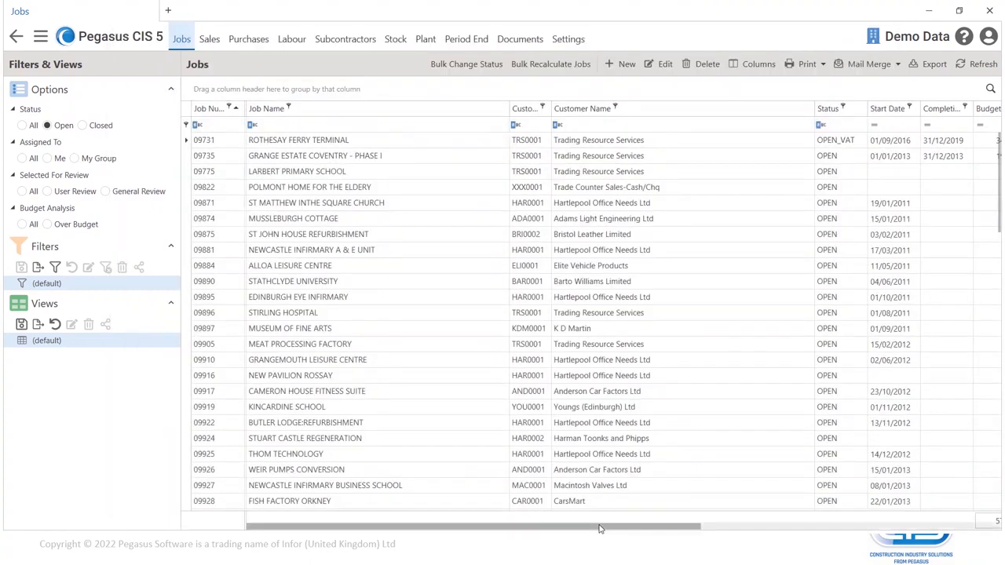
{"action": "left_click_drag", "start_coordinate": [603, 529], "coordinate": [835, 528]}
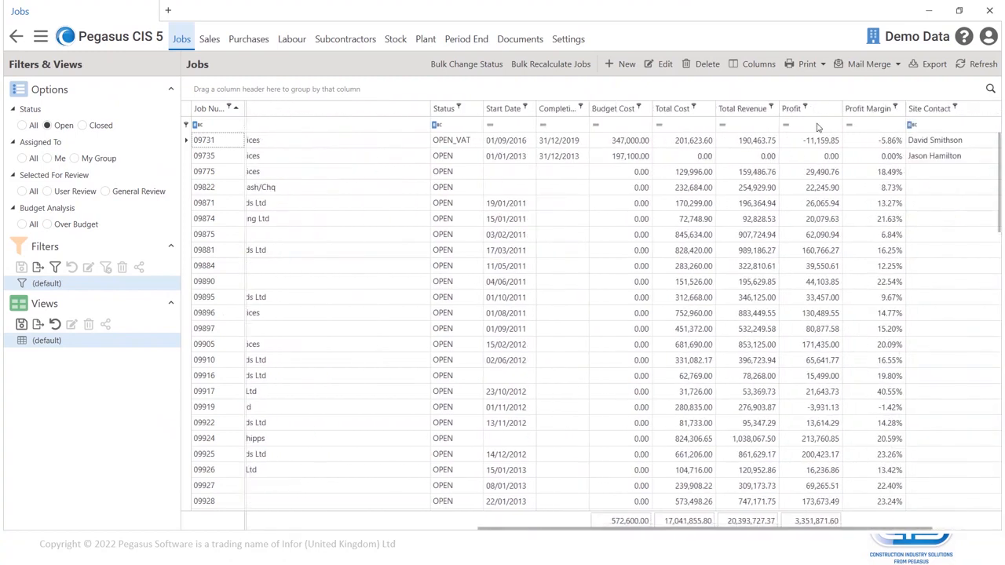
- Pin the Job Name column as Fixed as well and check the Jobs grid with both pinned columns
{"action": "left_click", "coordinate": [761, 66]}
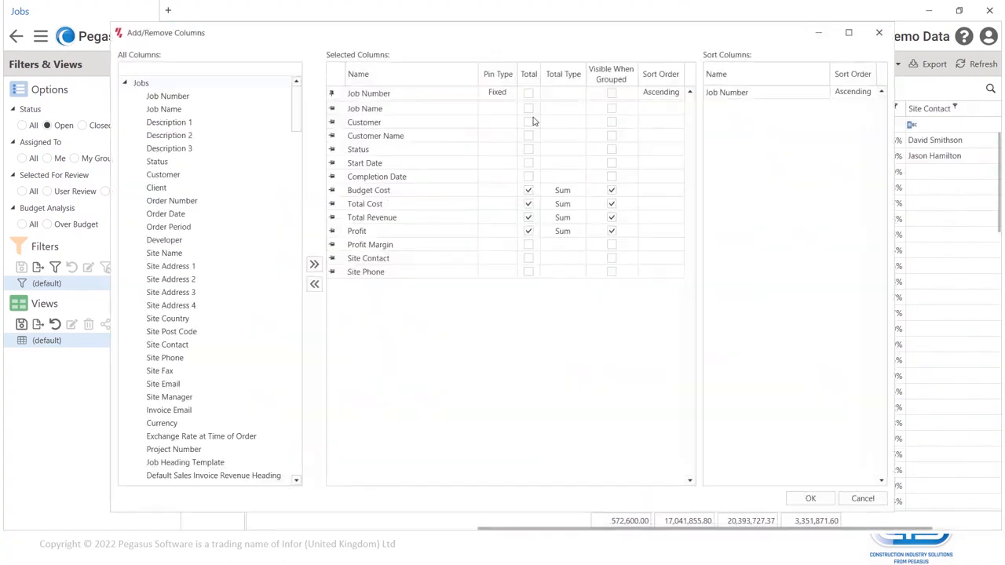
{"action": "left_click", "coordinate": [332, 107]}
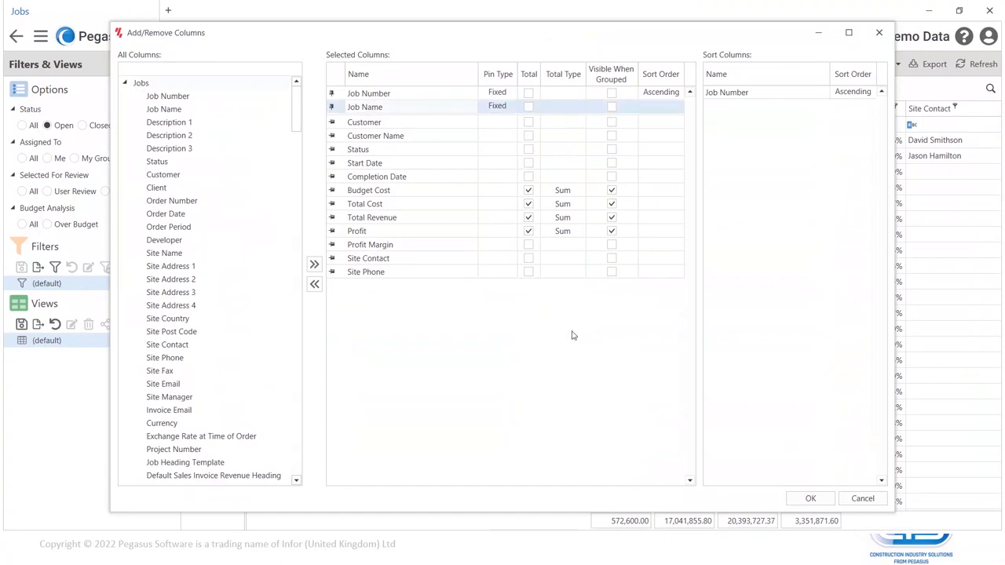
{"action": "left_click", "coordinate": [794, 500]}
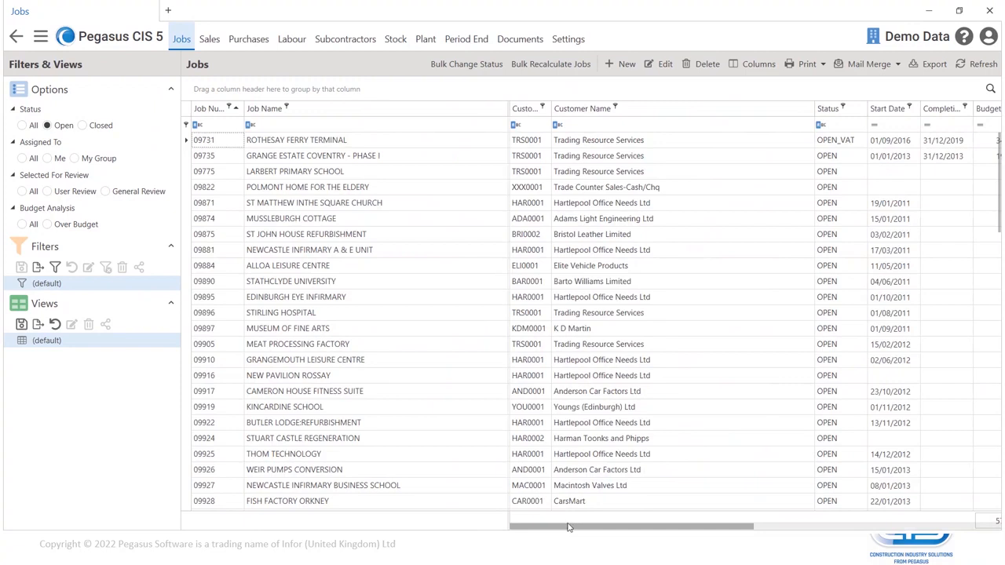
{"action": "left_click_drag", "start_coordinate": [608, 532], "coordinate": [691, 526]}
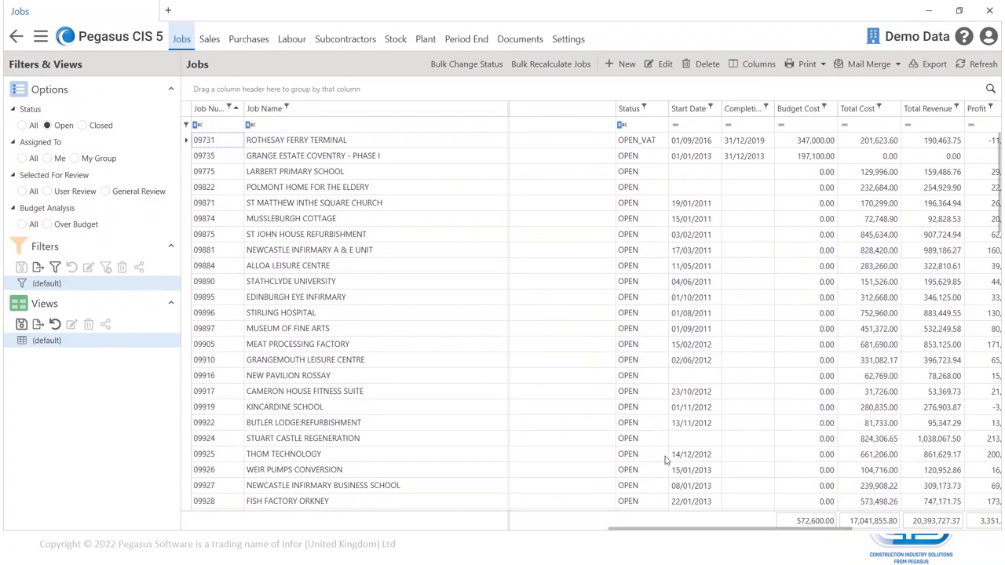
- Set the Customer Name column's pin type to Grouped, and expand and collapse the Adams Light Engineering Ltd group
{"action": "left_click", "coordinate": [760, 68]}
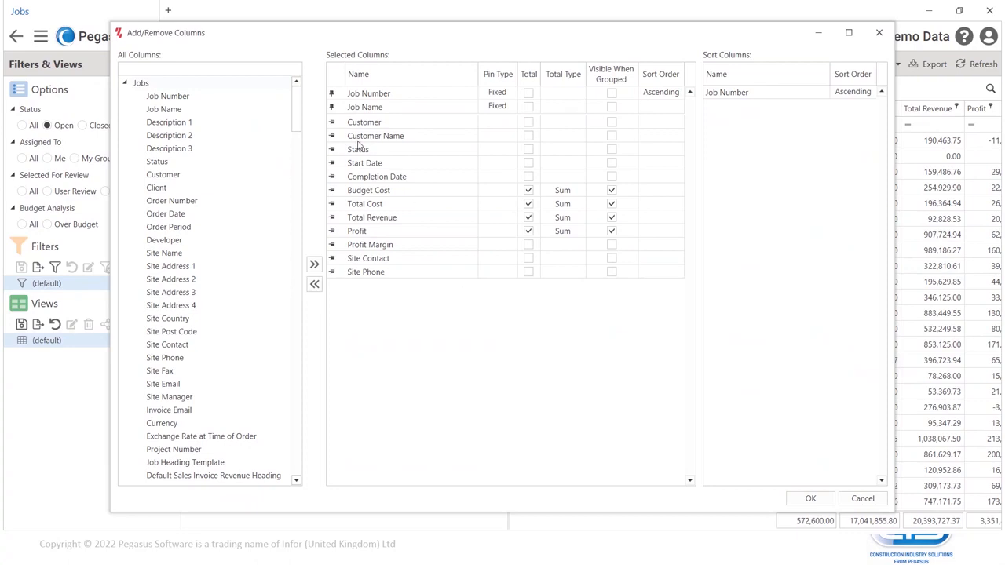
{"action": "left_click", "coordinate": [333, 136]}
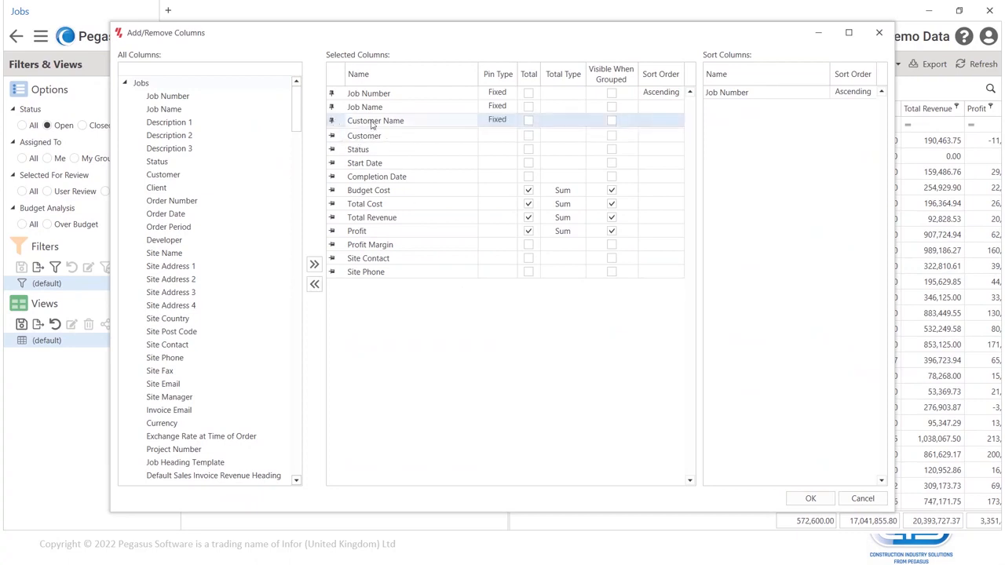
{"action": "left_click", "coordinate": [498, 123]}
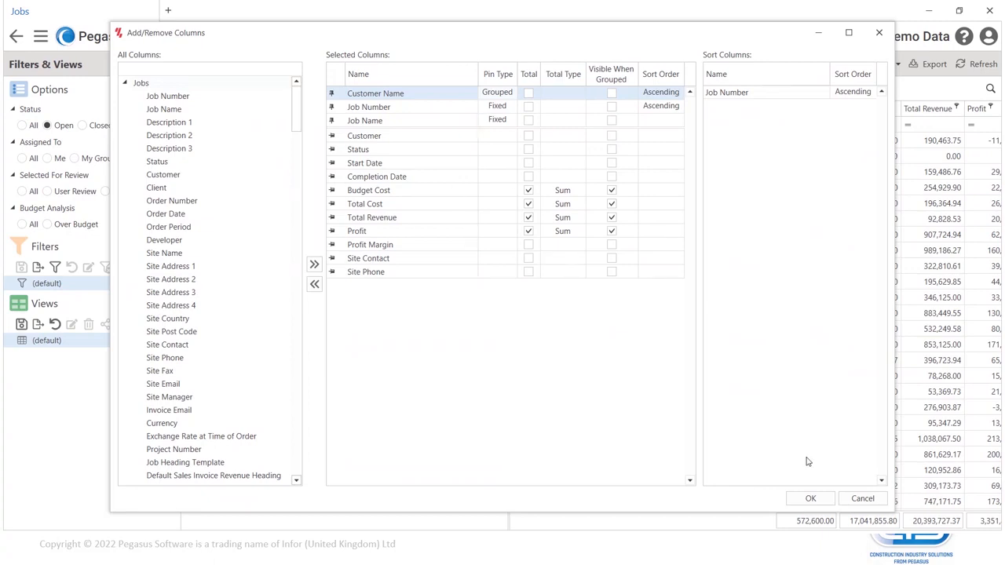
{"action": "left_click", "coordinate": [813, 500]}
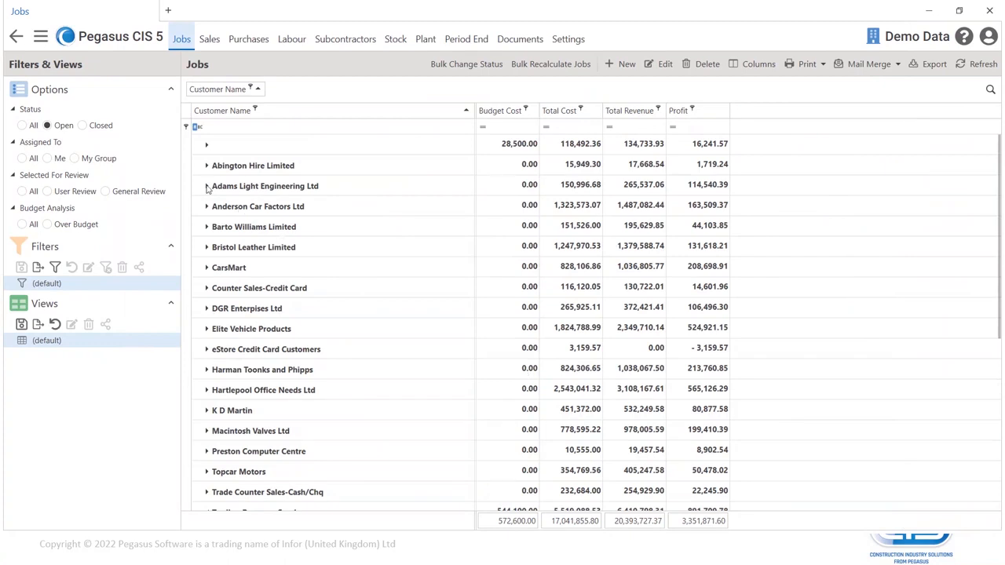
{"action": "left_click", "coordinate": [207, 186]}
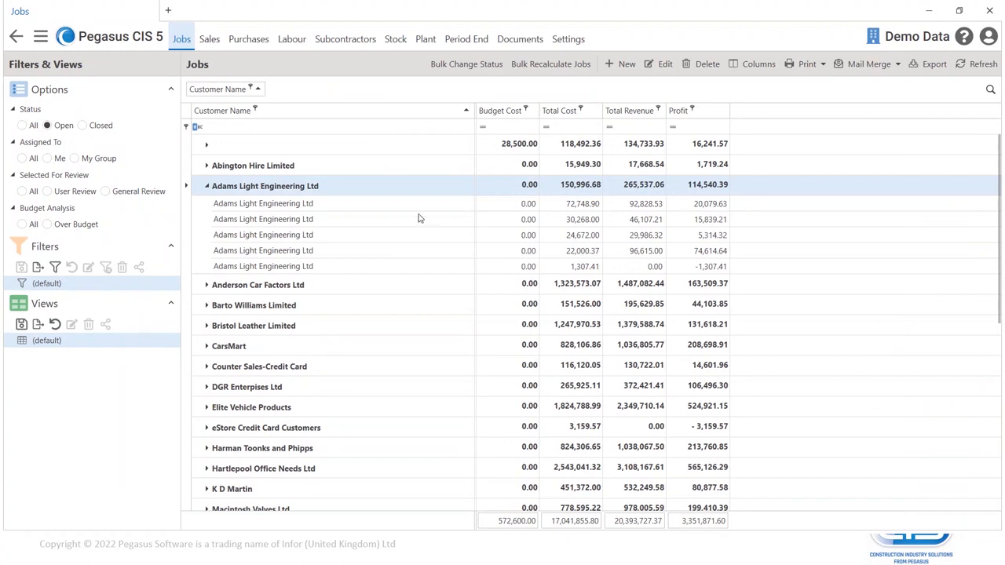
{"action": "left_click", "coordinate": [207, 188]}
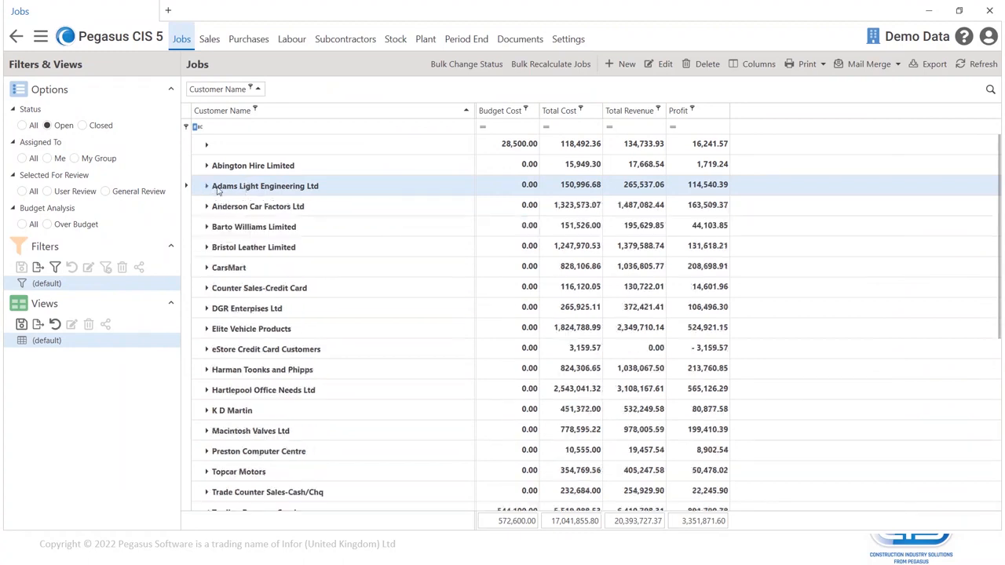
- Make the Job Number and Job Name columns visible when grouped, and check them within the Adams Light Engineering Ltd group
{"action": "left_click", "coordinate": [756, 64]}
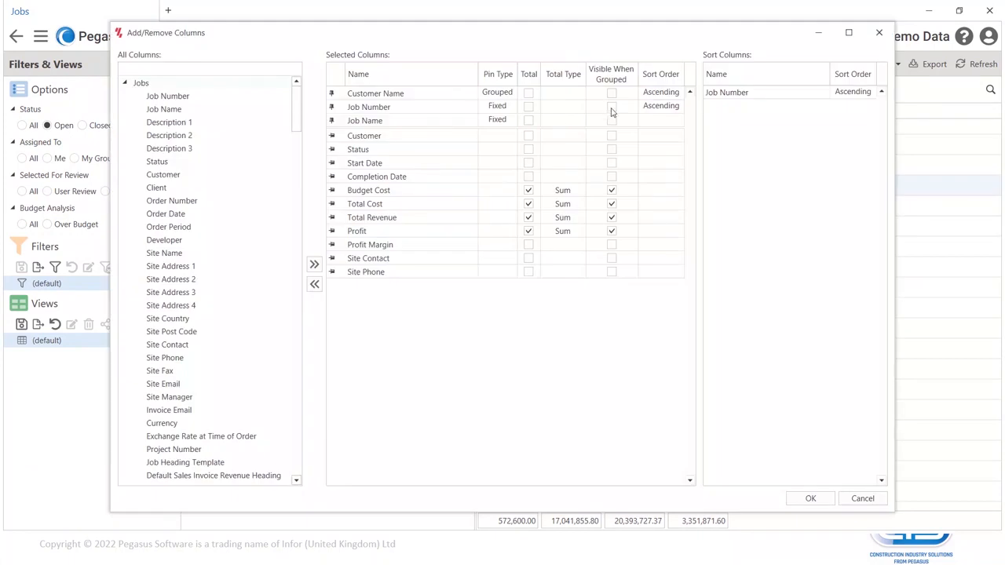
{"action": "left_click", "coordinate": [612, 108]}
{"action": "left_click", "coordinate": [614, 122]}
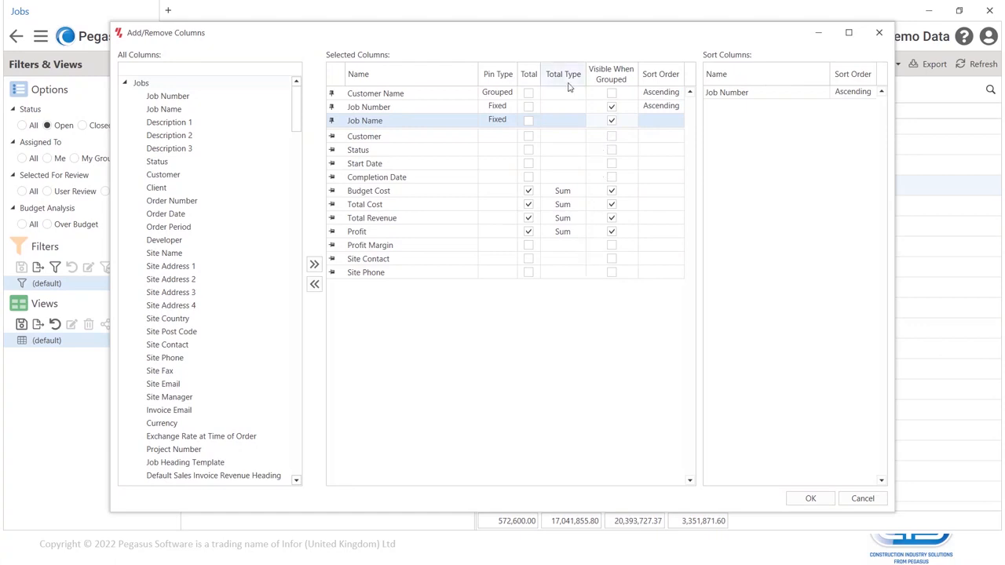
{"action": "left_click", "coordinate": [809, 499]}
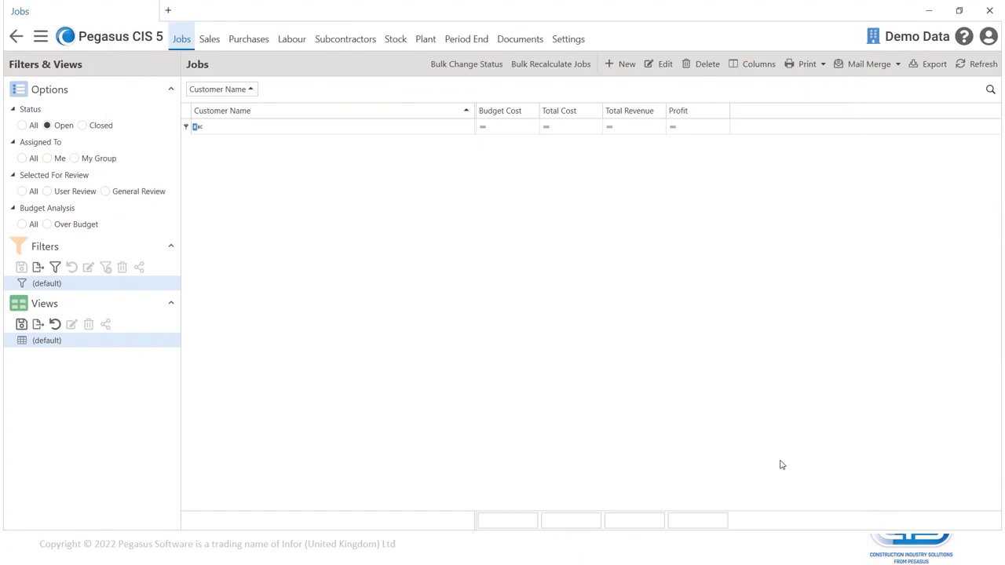
{"action": "left_click", "coordinate": [207, 186]}
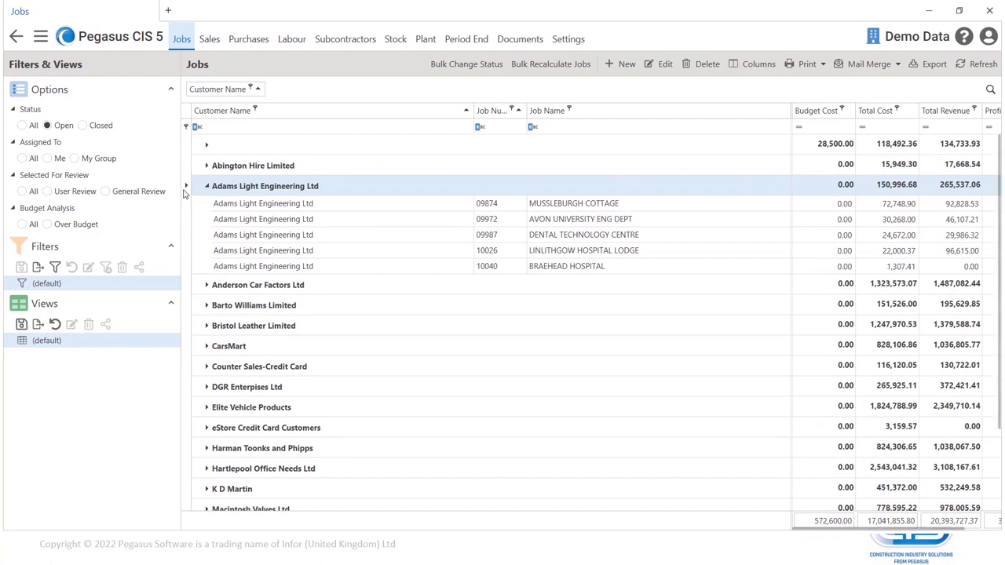
{"action": "left_click", "coordinate": [207, 187]}
- Remove the Customer Name grouping and unpin the Job Number and Job Name columns
{"action": "left_click", "coordinate": [755, 63]}
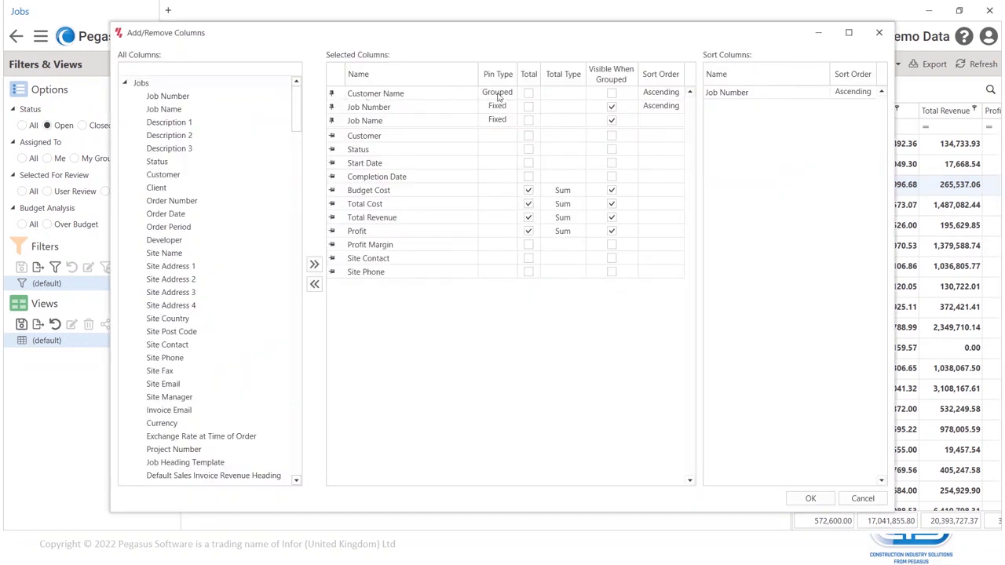
{"action": "left_click", "coordinate": [332, 94]}
{"action": "left_click_drag", "start_coordinate": [363, 123], "coordinate": [372, 151]}
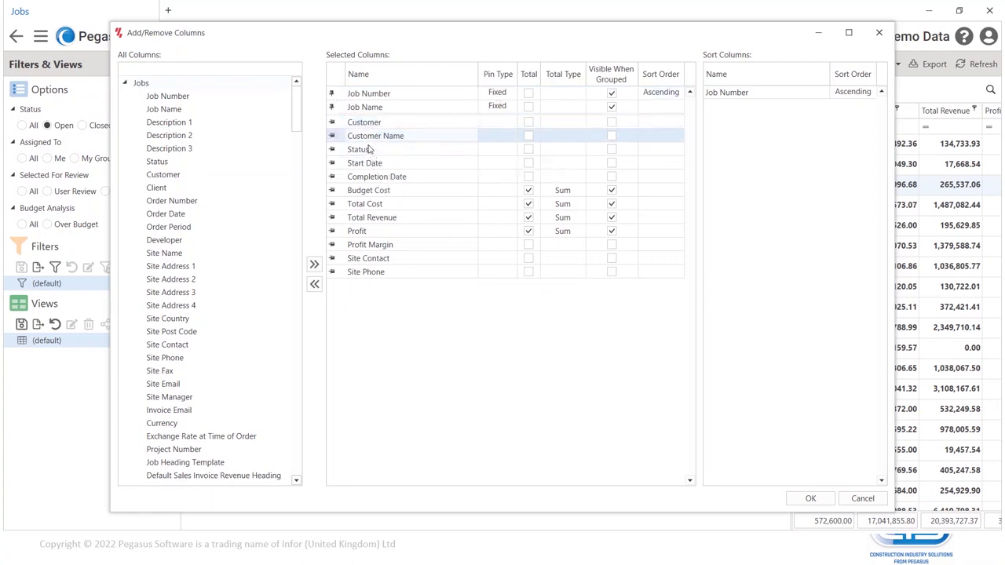
{"action": "left_click", "coordinate": [332, 94]}
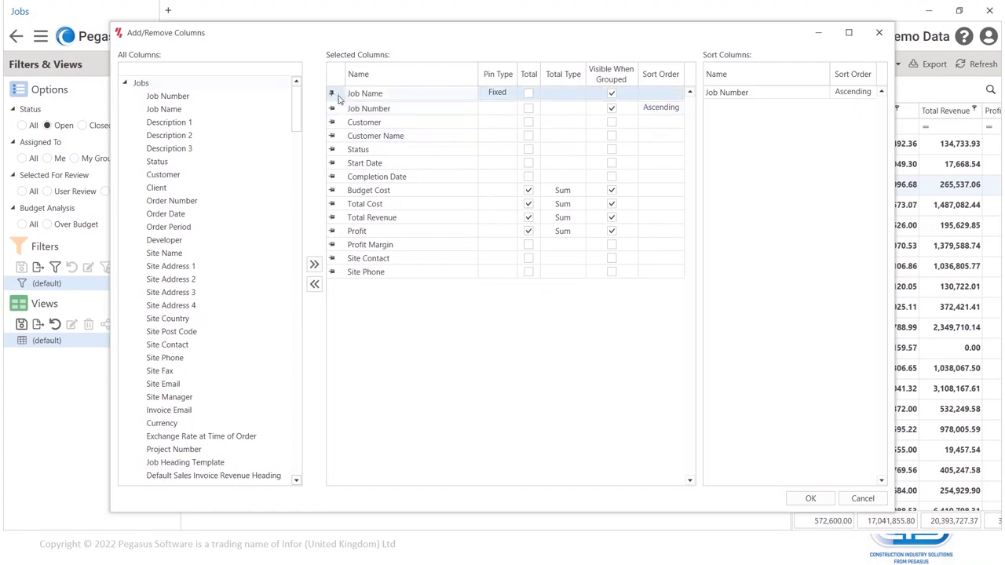
{"action": "left_click", "coordinate": [332, 94]}
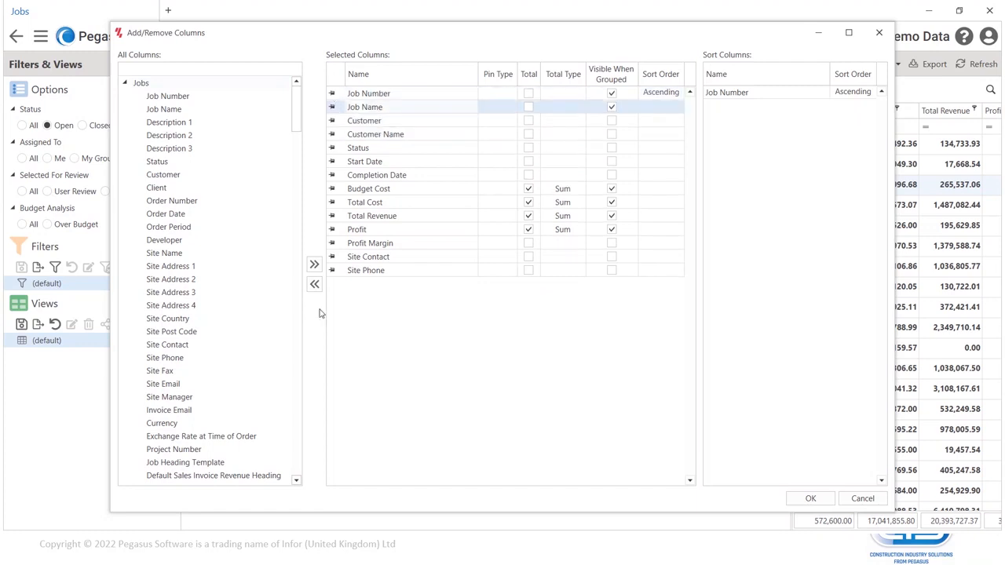
- Remove the Site Contact and Site Phone columns from the selected columns and apply the column changes
{"action": "double_click", "coordinate": [366, 257]}
{"action": "double_click", "coordinate": [366, 256]}
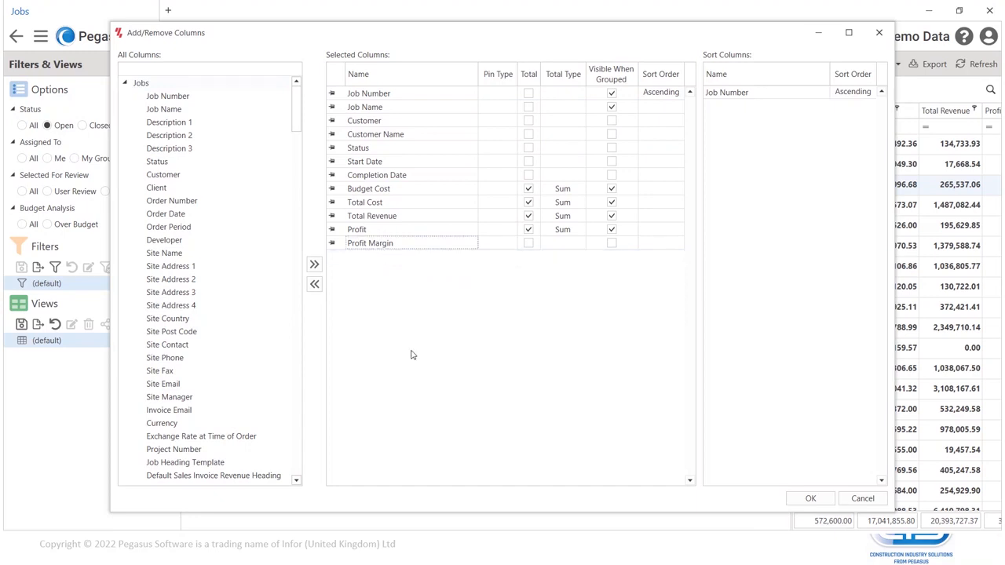
{"action": "left_click", "coordinate": [811, 499]}
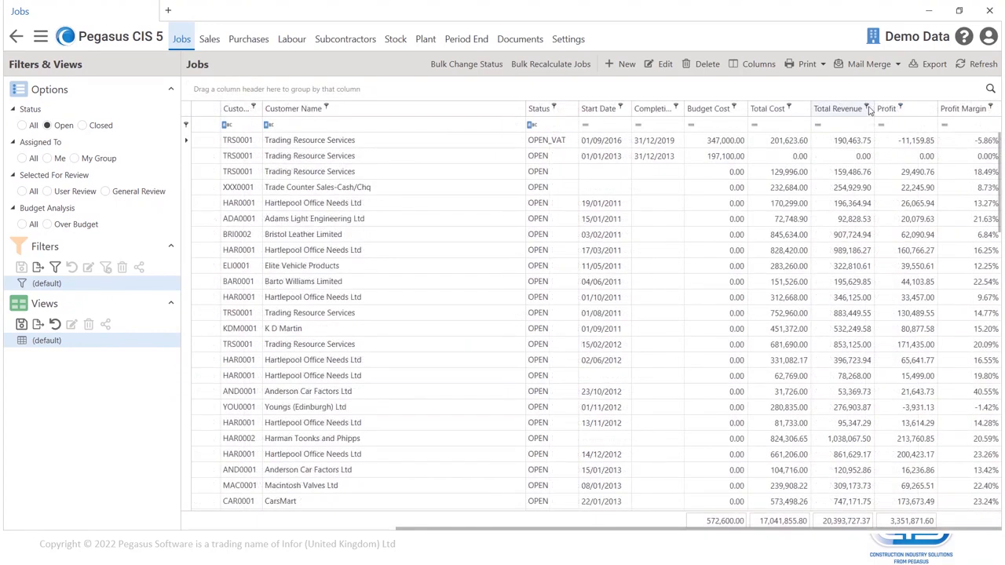
- Sort the Jobs grid by Total Revenue in descending order and review the sorted figures
{"action": "right_click", "coordinate": [870, 111]}
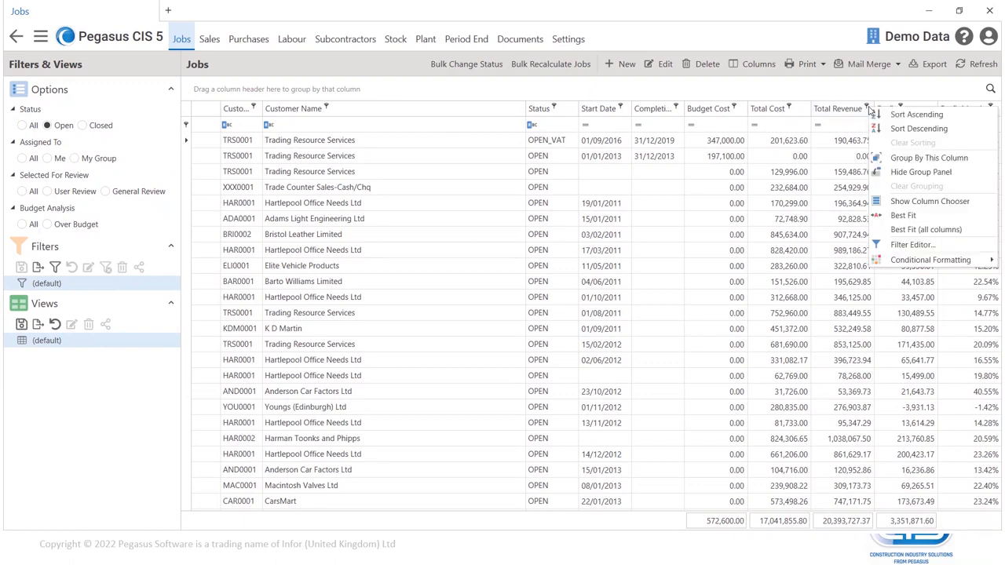
{"action": "left_click", "coordinate": [906, 131]}
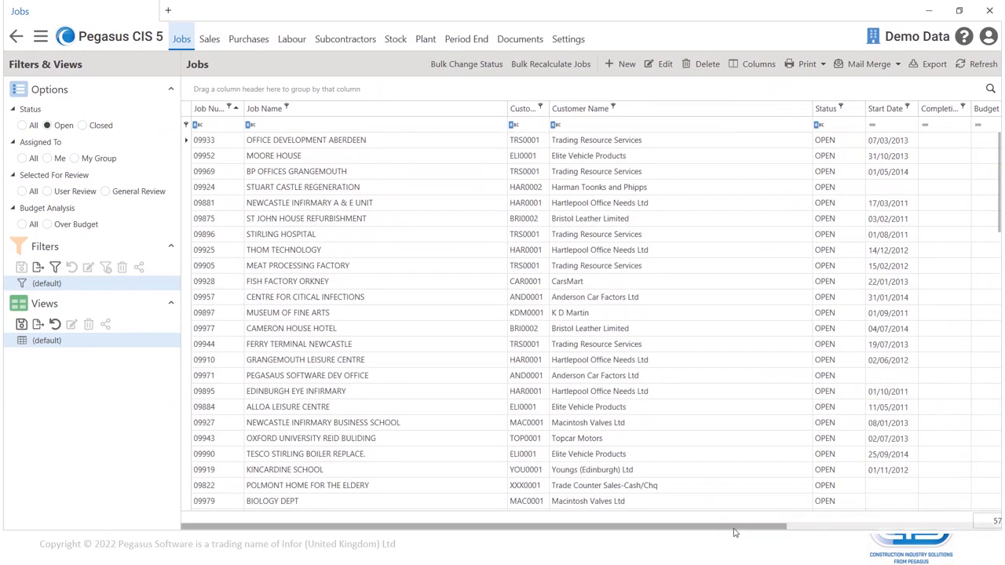
{"action": "left_click_drag", "start_coordinate": [734, 528], "coordinate": [938, 547]}
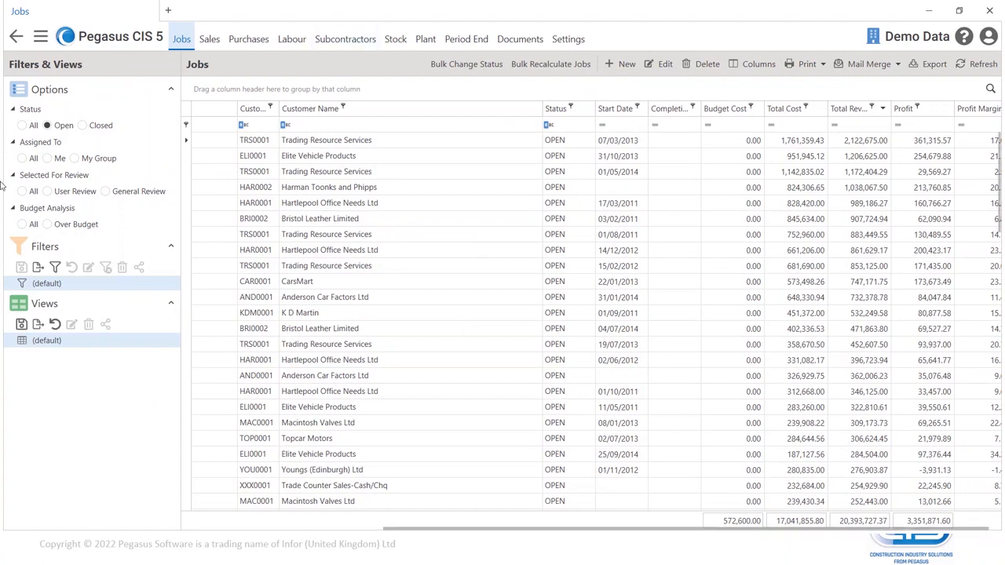
- Save the current column layout and sorting as a new view named Profit View and select it
{"action": "left_click", "coordinate": [22, 325]}
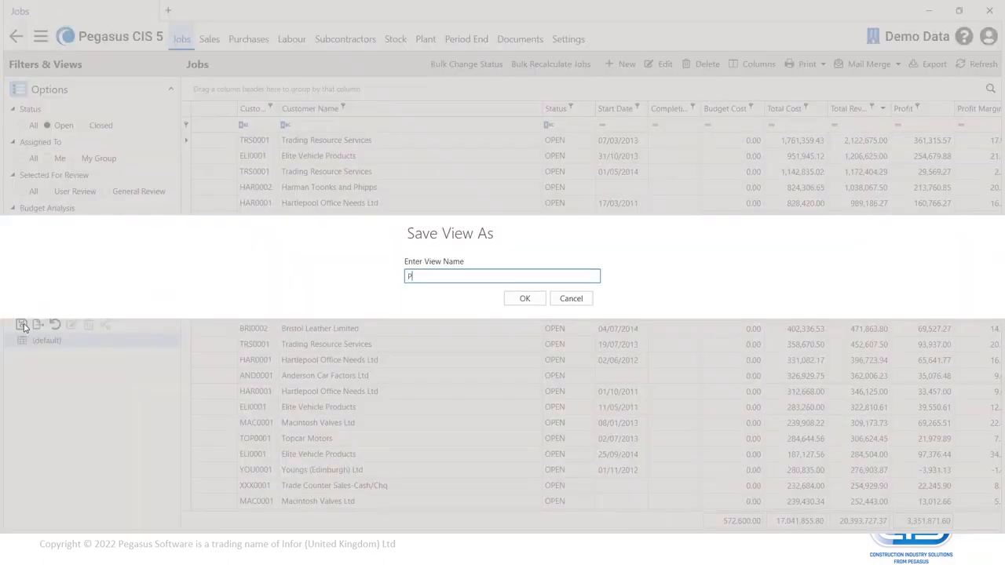
{"action": "type", "text": "Profit View"}
{"action": "key", "text": "Return"}
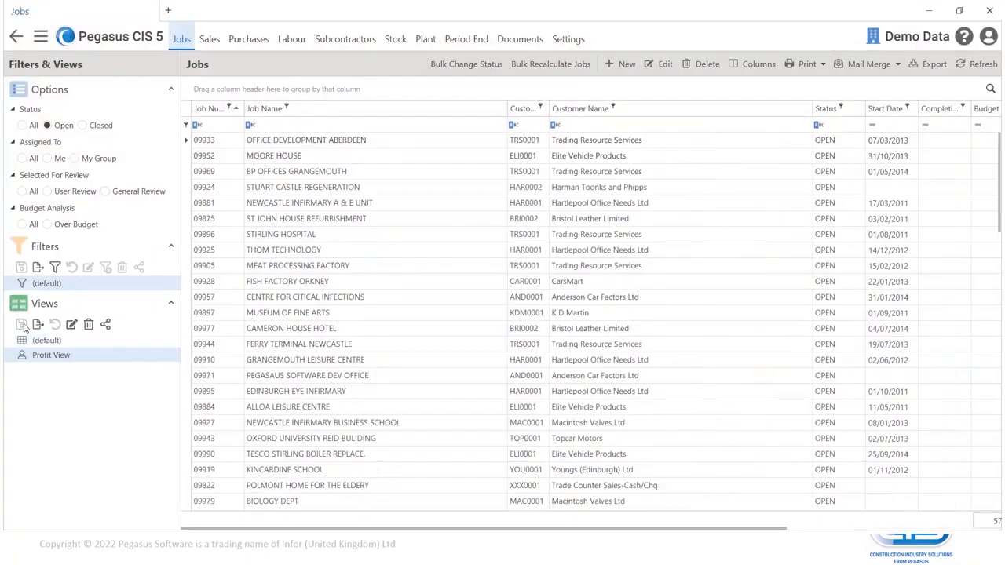
{"action": "left_click", "coordinate": [60, 355]}
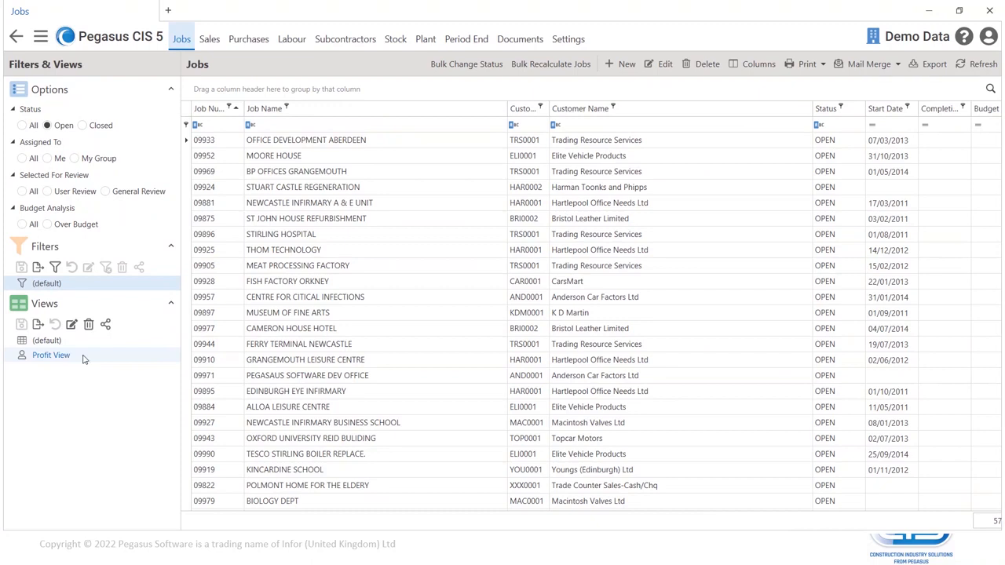
- Add the Site Contact and Site Phone columns to Profit View, and reset the view to its saved default
{"action": "left_click", "coordinate": [760, 66]}
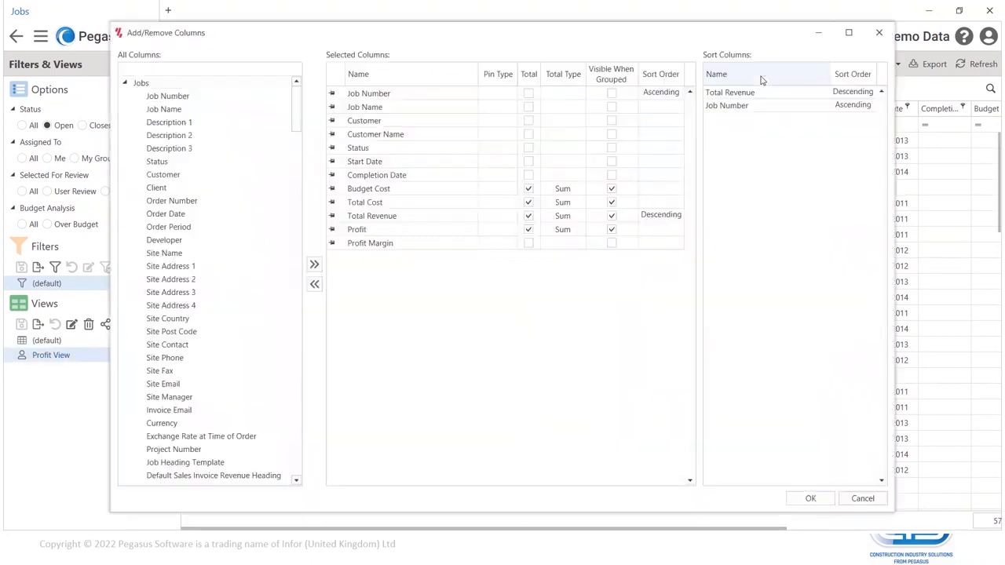
{"action": "double_click", "coordinate": [178, 350]}
{"action": "double_click", "coordinate": [179, 360]}
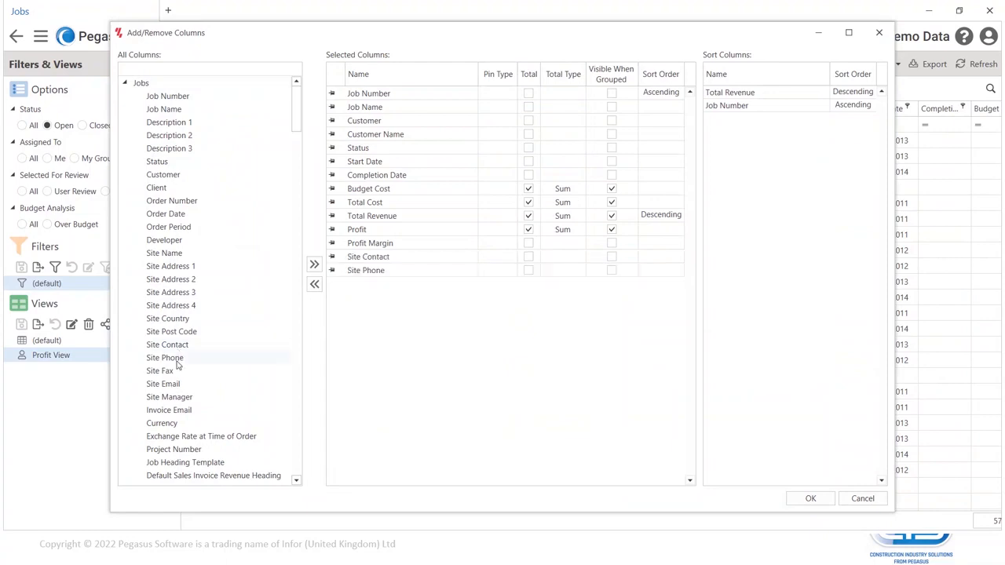
{"action": "left_click", "coordinate": [813, 501]}
{"action": "left_click_drag", "start_coordinate": [584, 532], "coordinate": [550, 525]}
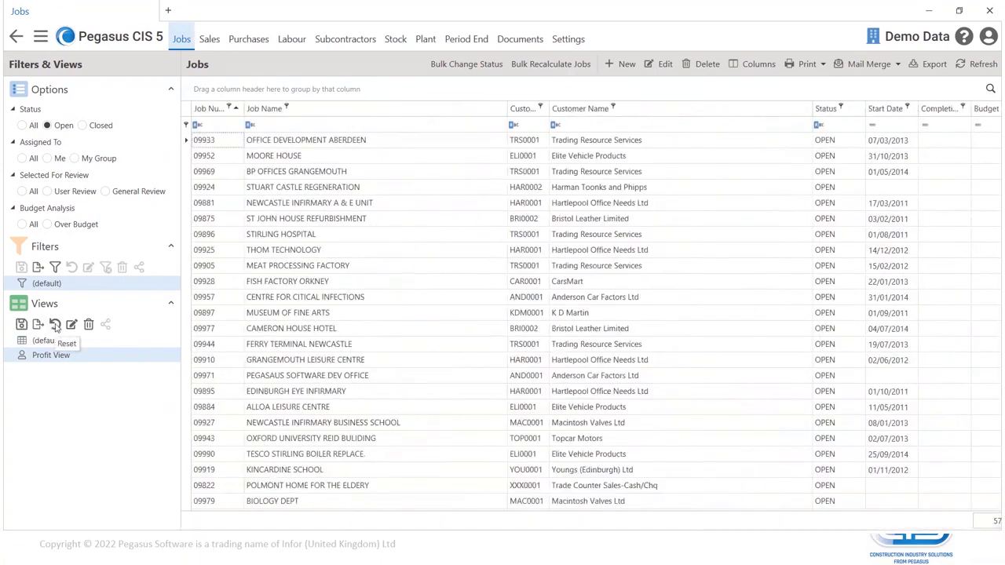
{"action": "left_click", "coordinate": [55, 326]}
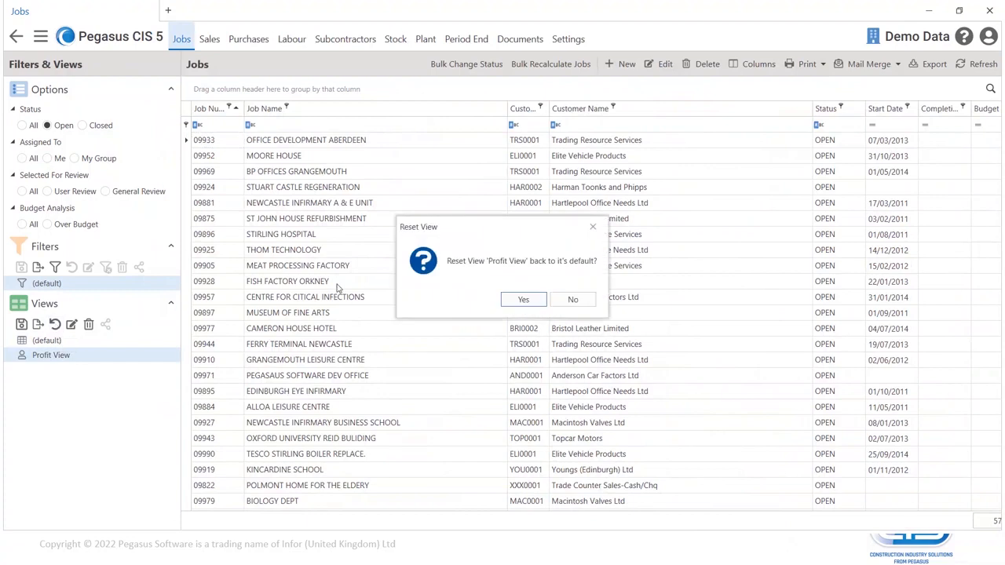
{"action": "left_click", "coordinate": [524, 302]}
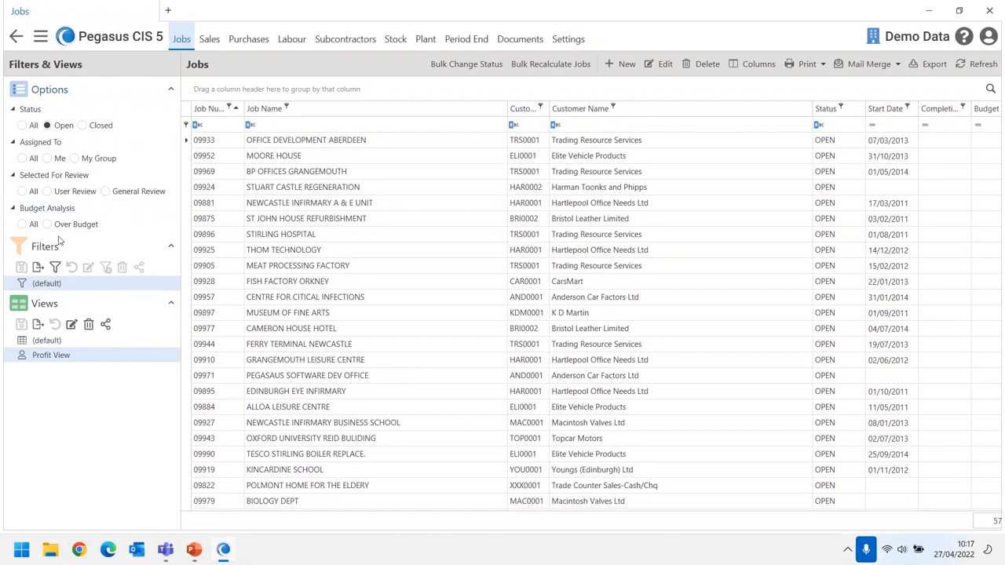
- Open the Purchase Orders list, examine its status, order date and My Actions filter options, and return to the Purchases menu
{"action": "left_click", "coordinate": [16, 36]}
{"action": "left_click", "coordinate": [222, 39]}
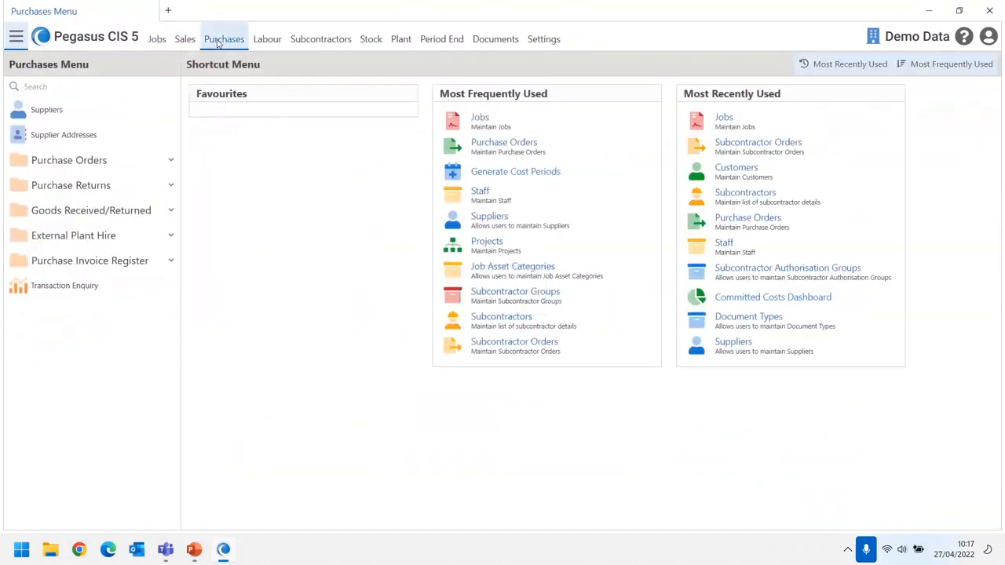
{"action": "left_click", "coordinate": [171, 160]}
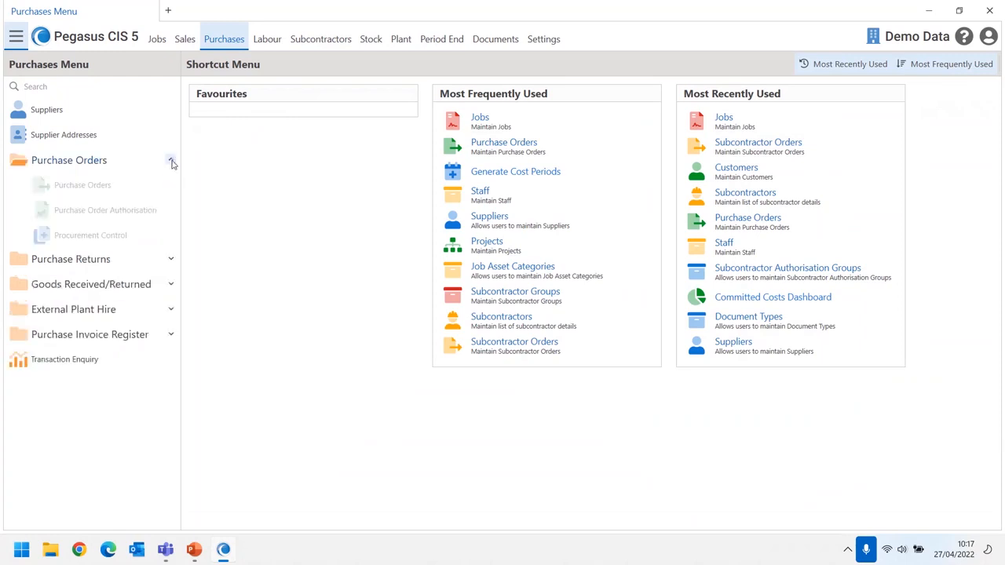
{"action": "left_click", "coordinate": [86, 185]}
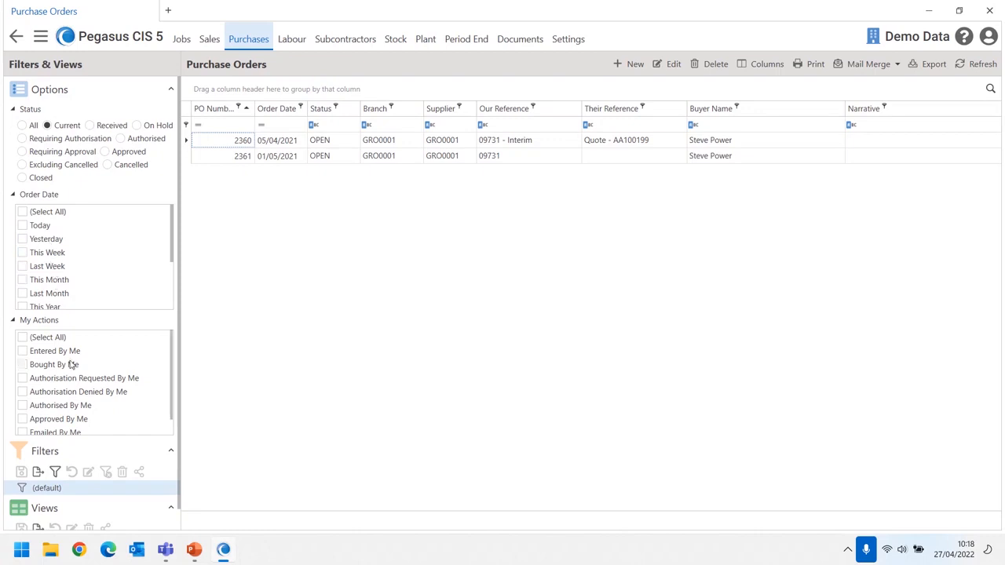
{"action": "scroll", "coordinate": [70, 365], "scroll_direction": "down", "scroll_amount": 1}
{"action": "scroll", "coordinate": [56, 374], "scroll_direction": "up", "scroll_amount": 2}
{"action": "left_click", "coordinate": [16, 37]}
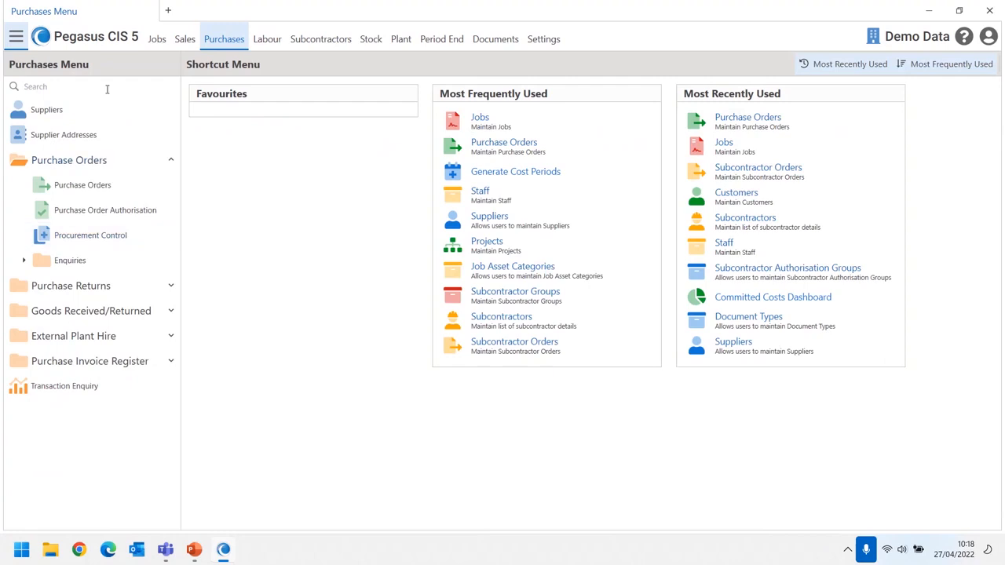
{"action": "left_click", "coordinate": [168, 162]}
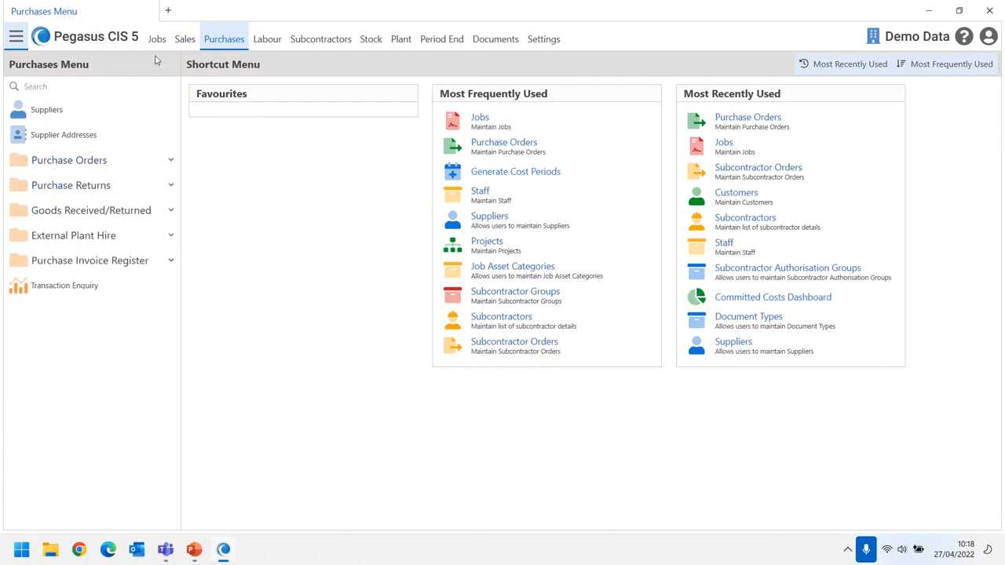
- Open Cost Transactions from the Jobs module's Transaction Analysis, examine its filter options, and return to the Jobs menu
{"action": "left_click", "coordinate": [157, 38]}
{"action": "left_click", "coordinate": [170, 210]}
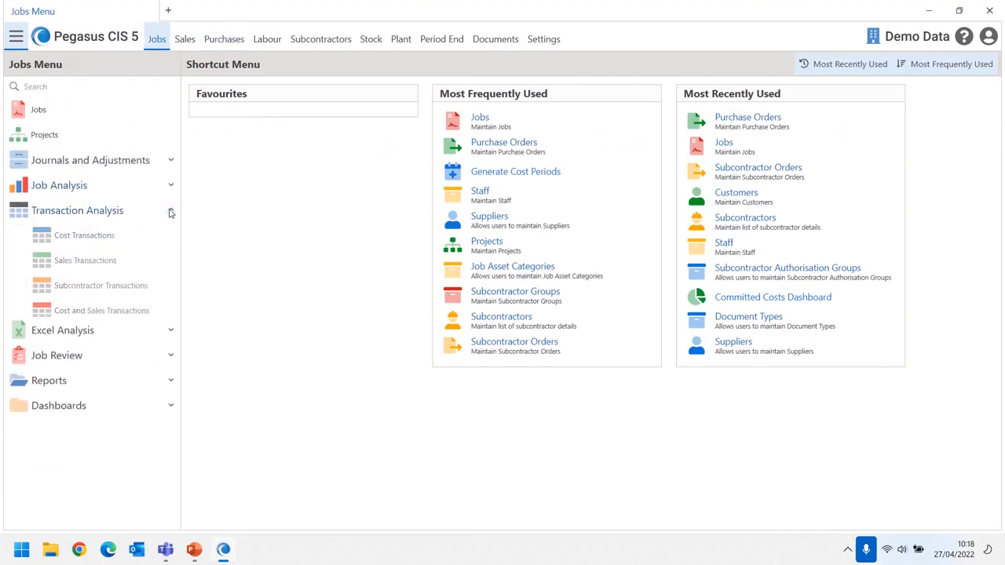
{"action": "left_click", "coordinate": [111, 241]}
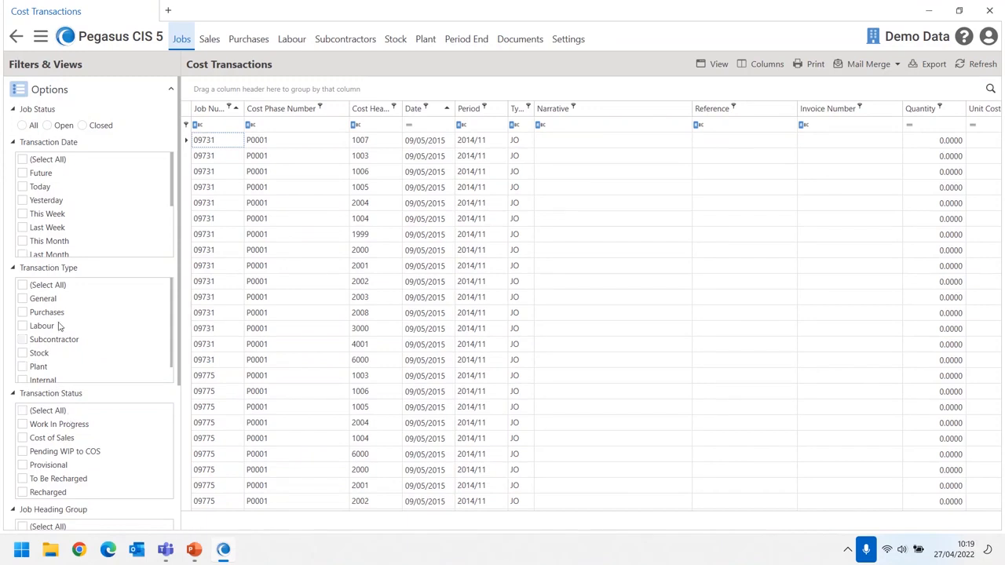
{"action": "left_click", "coordinate": [16, 36]}
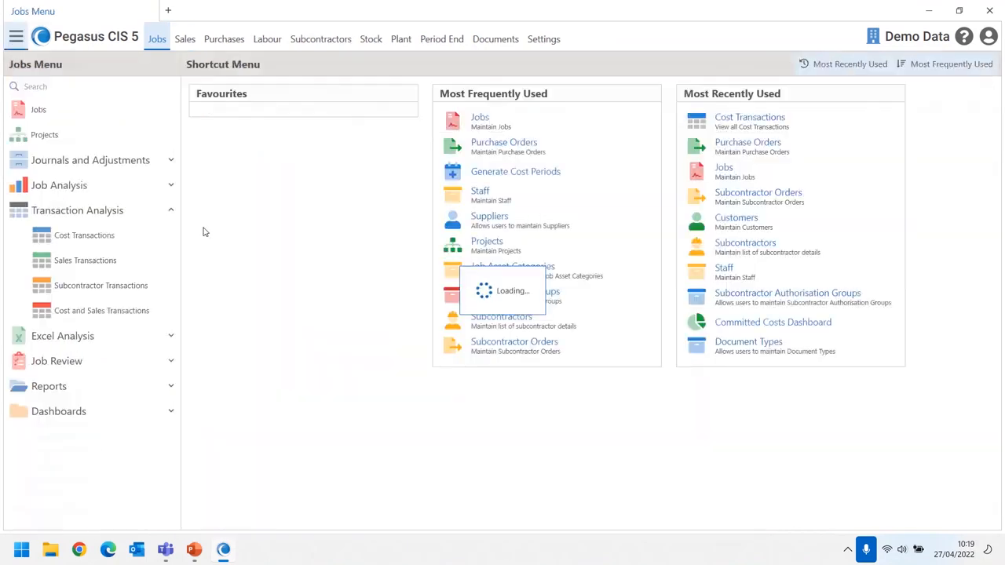
{"action": "left_click", "coordinate": [171, 212]}
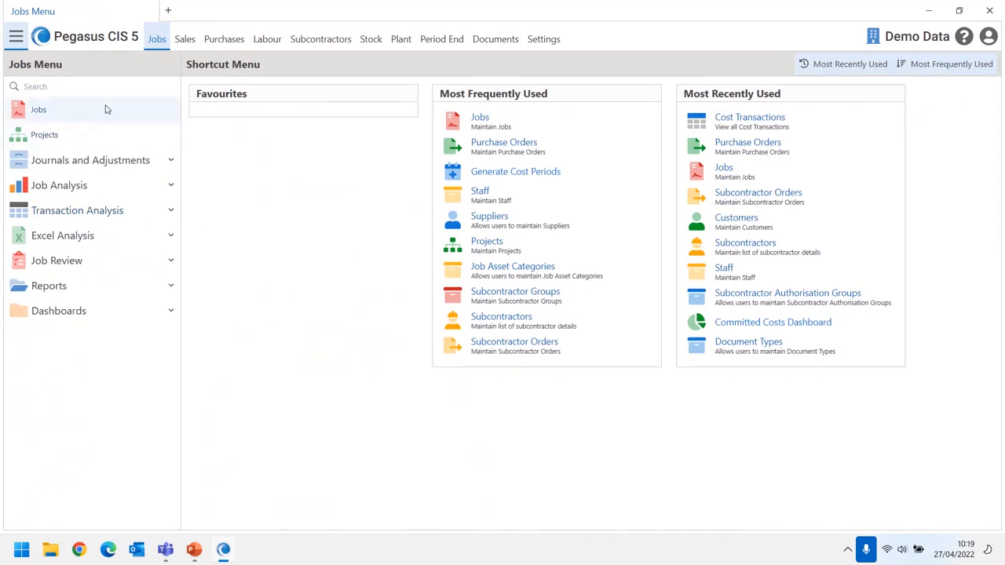
- Open the Jobs list, filter Customer Name to values beginning with "tra", and clear that filter
{"action": "left_click", "coordinate": [64, 118]}
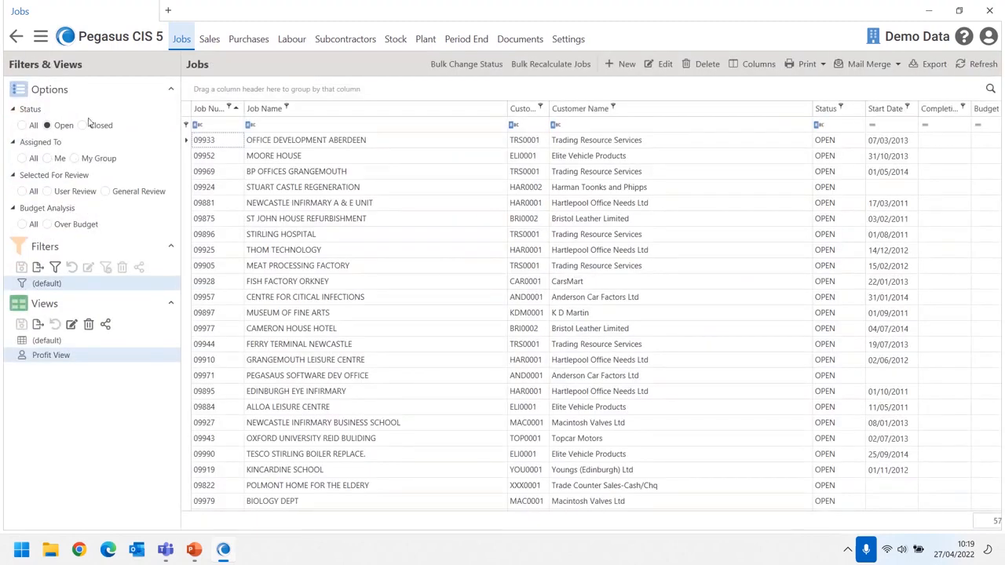
{"action": "left_click", "coordinate": [577, 127]}
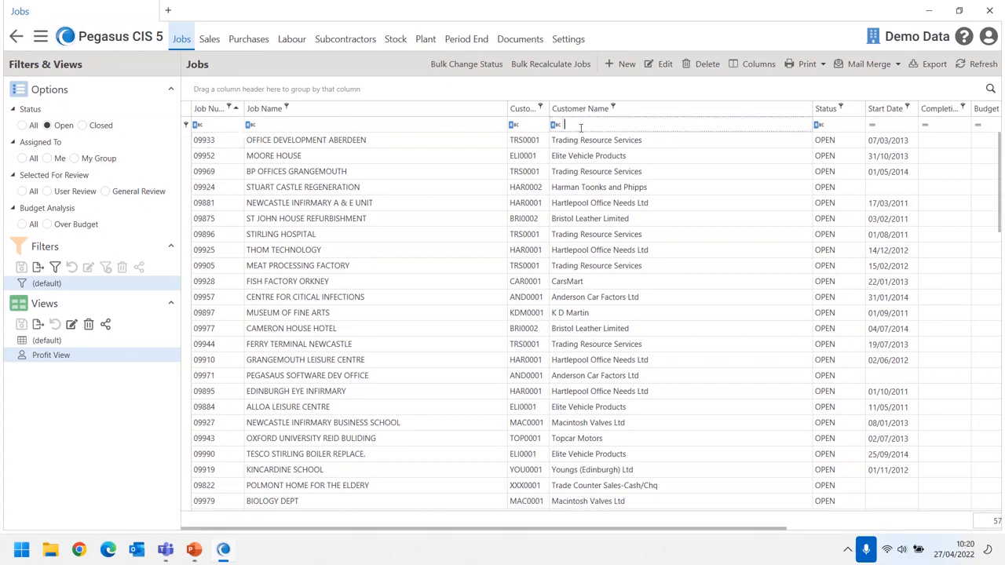
{"action": "type", "text": "tyra"}
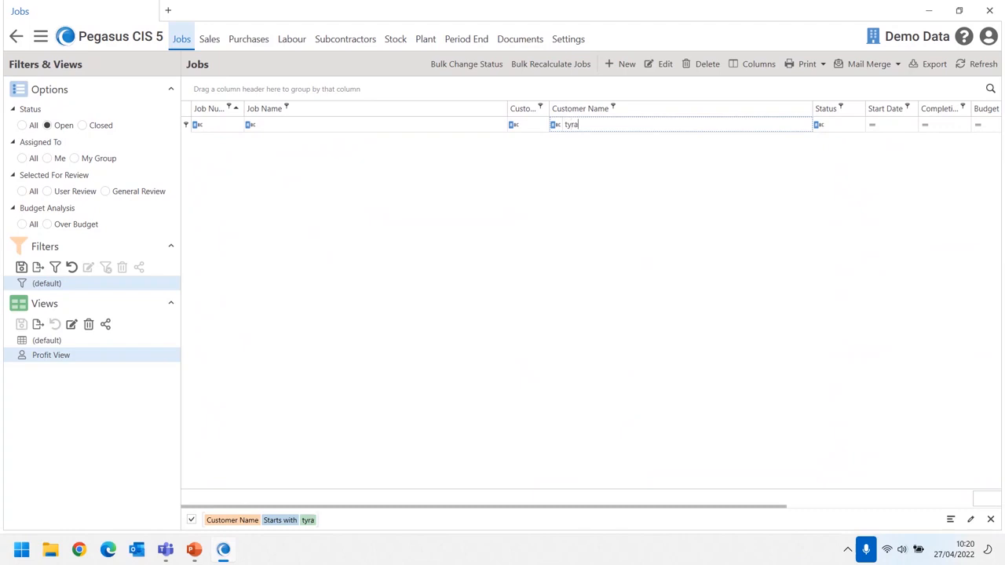
{"action": "key", "text": "BackSpace"}
{"action": "key", "text": "BackSpace"}
{"action": "key", "text": "BackSpace"}
{"action": "type", "text": "ra"}
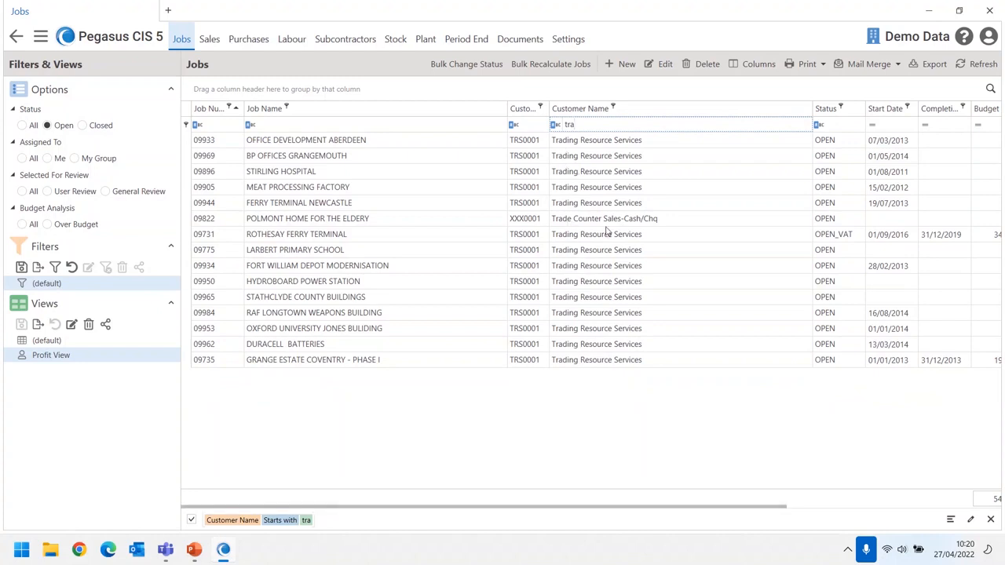
{"action": "key", "text": "BackSpace"}
{"action": "key", "text": "BackSpace"}
{"action": "key", "text": "BackSpace"}
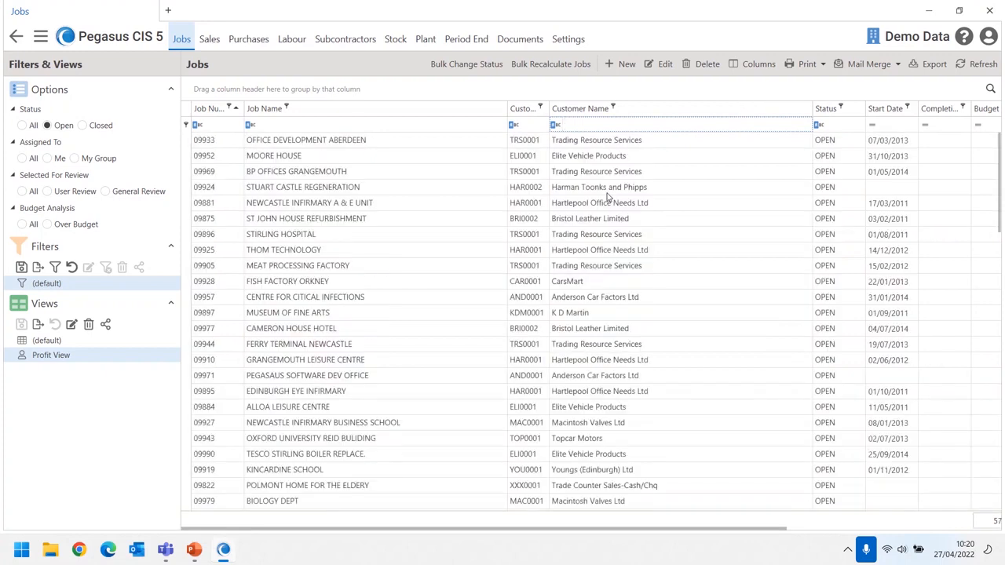
- Filter Customer Name with the Contains condition for "offi", and clear the filter text
{"action": "left_click", "coordinate": [554, 128]}
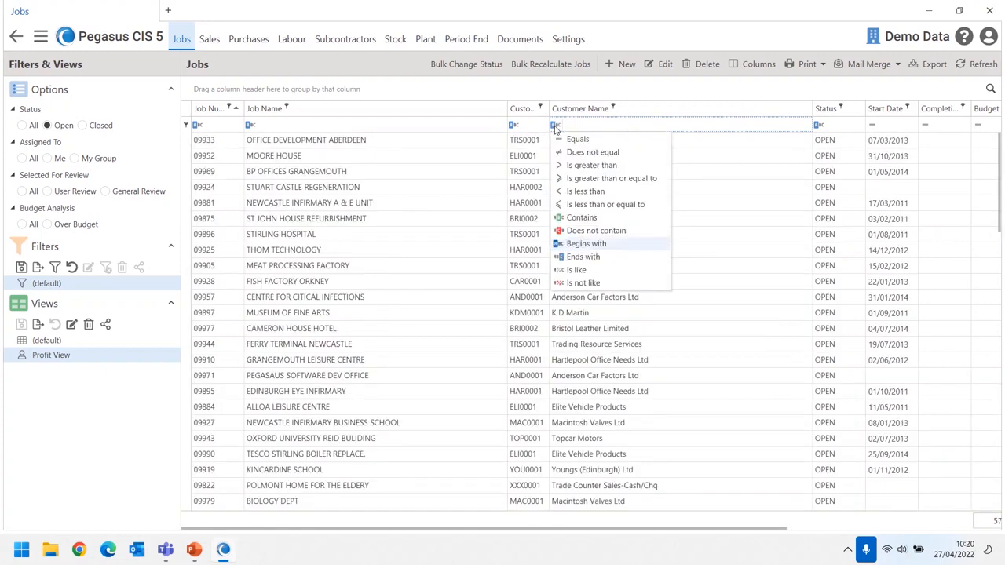
{"action": "left_click", "coordinate": [573, 219]}
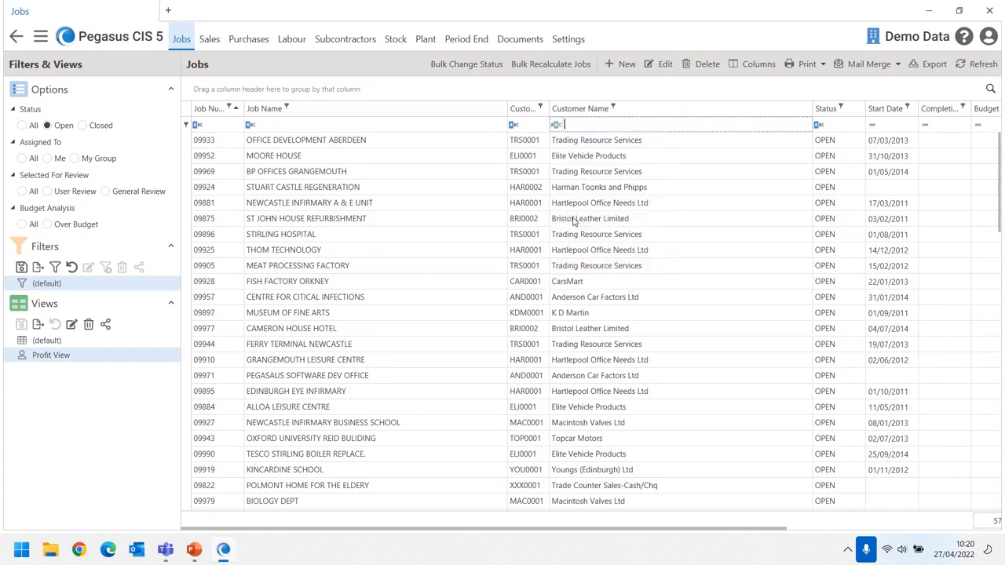
{"action": "type", "text": "offi"}
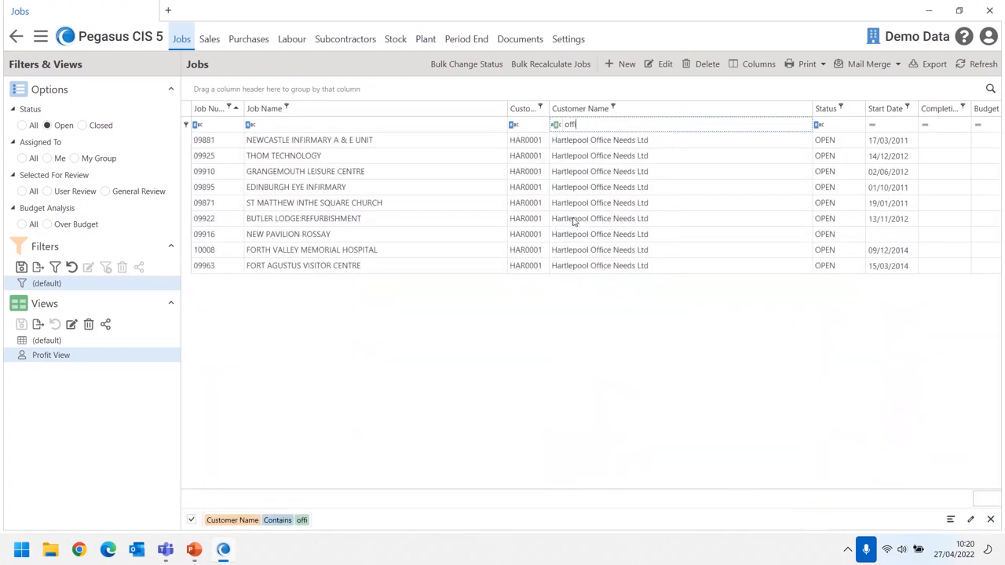
{"action": "key", "text": "BackSpace"}
{"action": "key", "text": "BackSpace"}
{"action": "key", "text": "BackSpace"}
{"action": "key", "text": "BackSpace"}
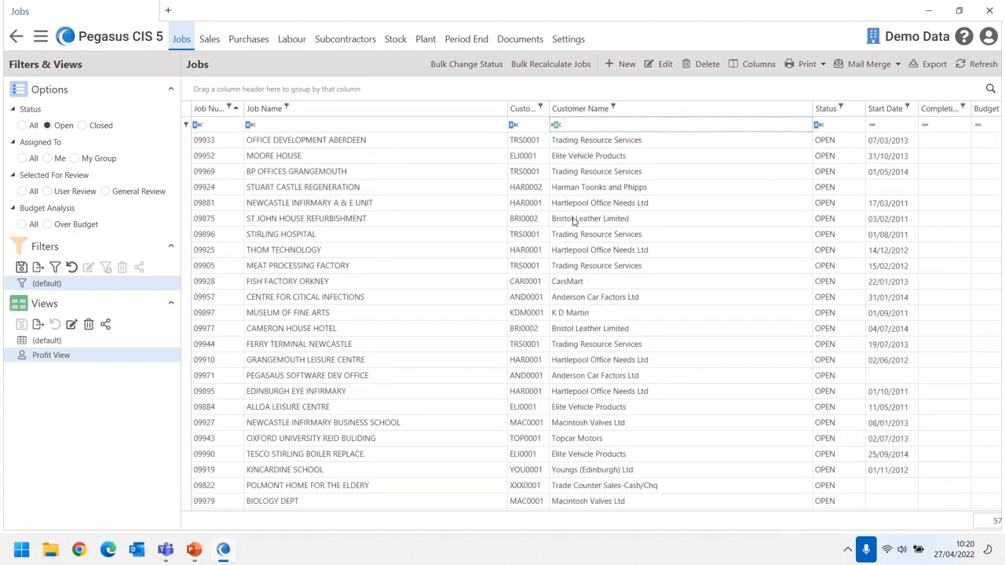
- Filter Customer Name by the values Abington Hire Limited, Adams Light Engineering Ltd and Anderson Car Factors Ltd, and clear the filter
{"action": "left_click", "coordinate": [614, 108]}
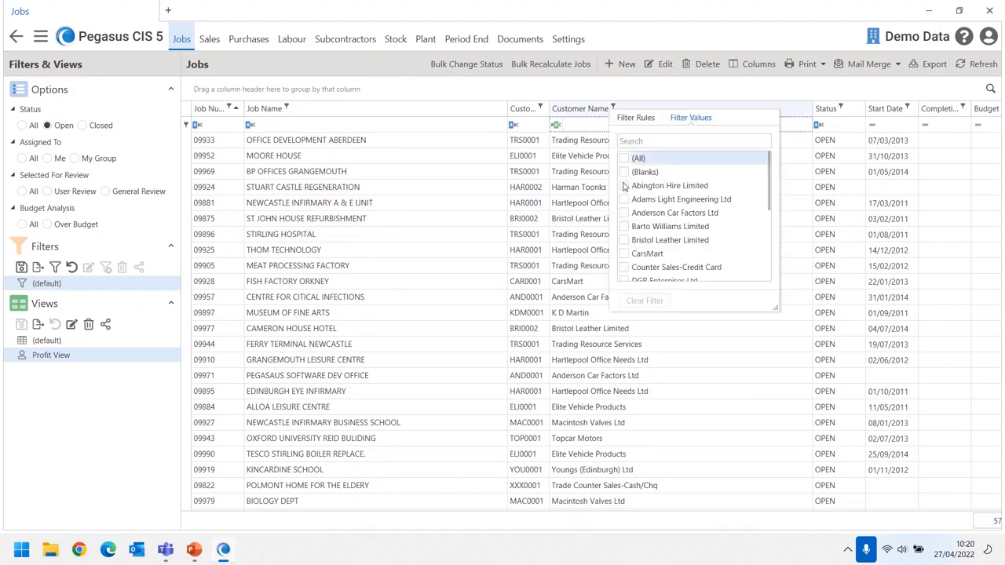
{"action": "left_click", "coordinate": [624, 185]}
{"action": "left_click", "coordinate": [625, 199]}
{"action": "left_click", "coordinate": [625, 212]}
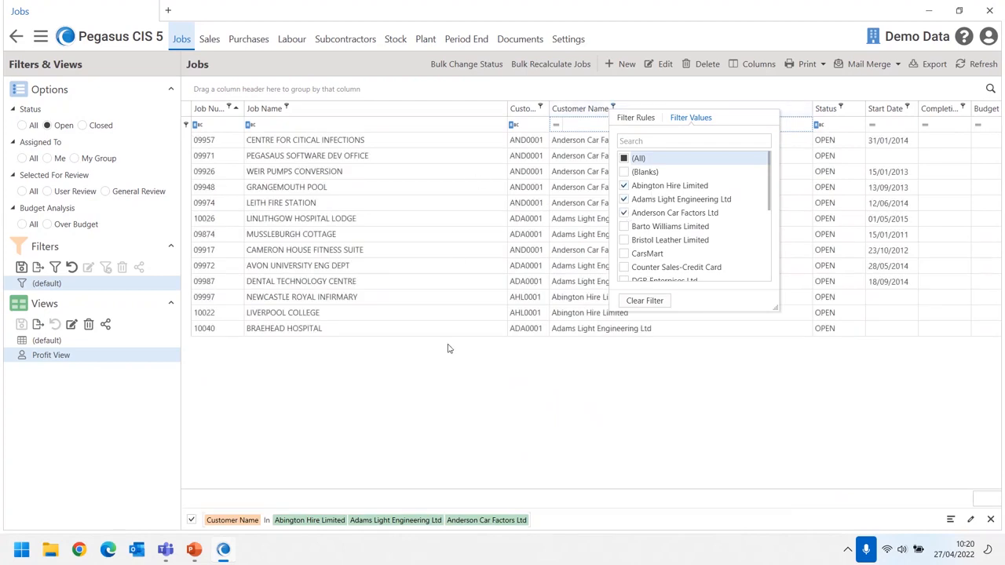
{"action": "left_click", "coordinate": [644, 302]}
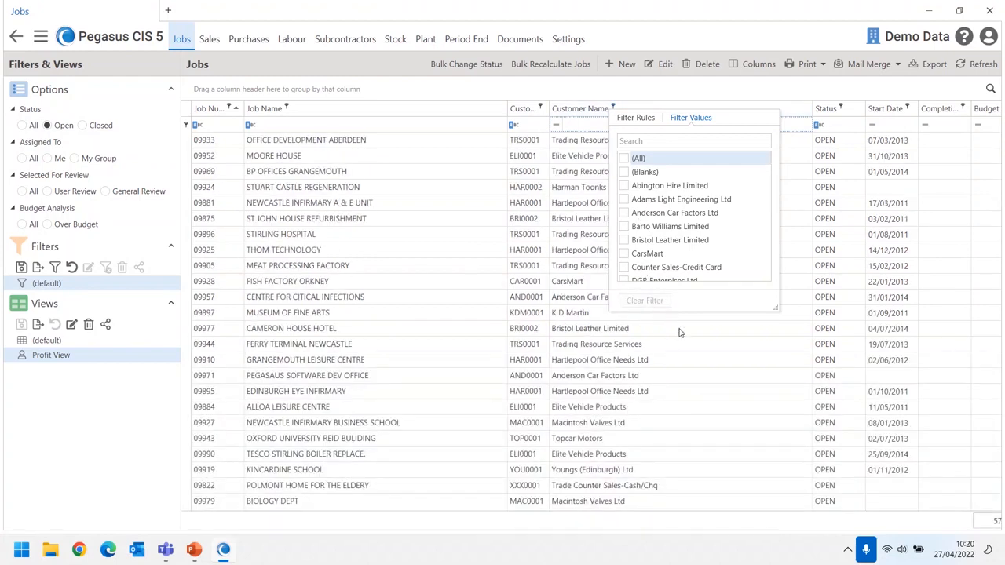
{"action": "left_click", "coordinate": [680, 333]}
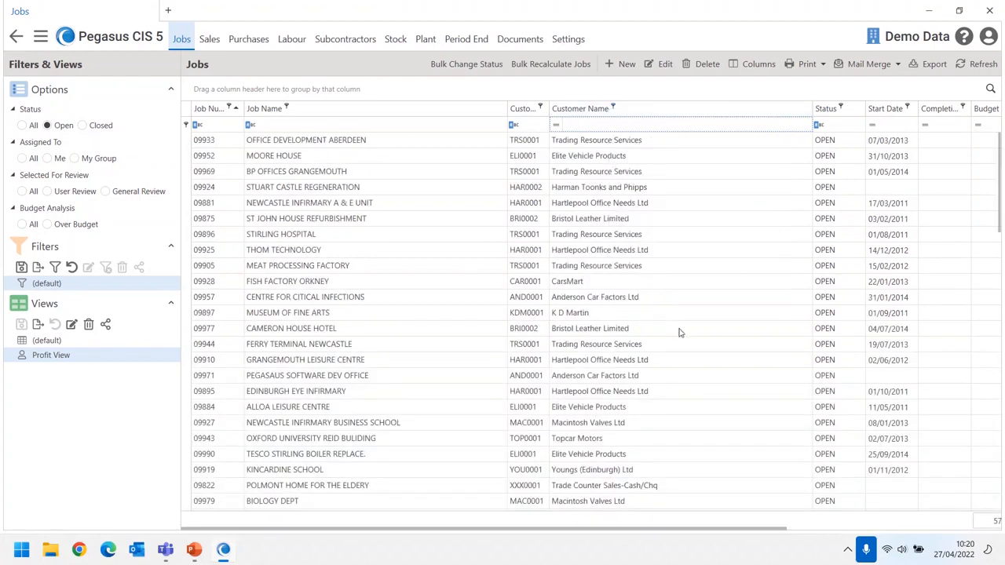
- Filter the Jobs grid by selection on the customer code of OFFICE DEVELOPMENT ABERDEEN, and clear that customer filter
{"action": "right_click", "coordinate": [527, 141]}
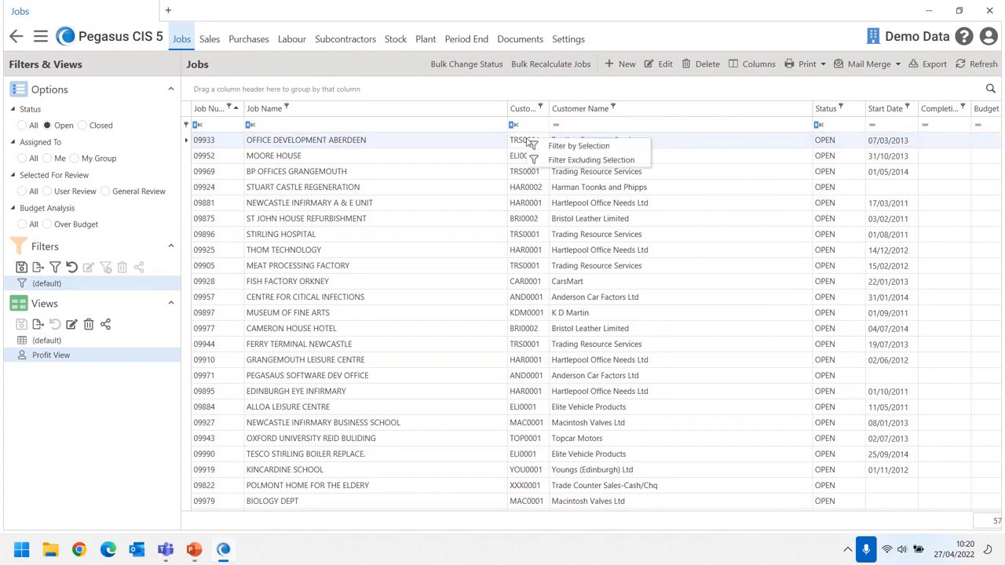
{"action": "left_click", "coordinate": [577, 146]}
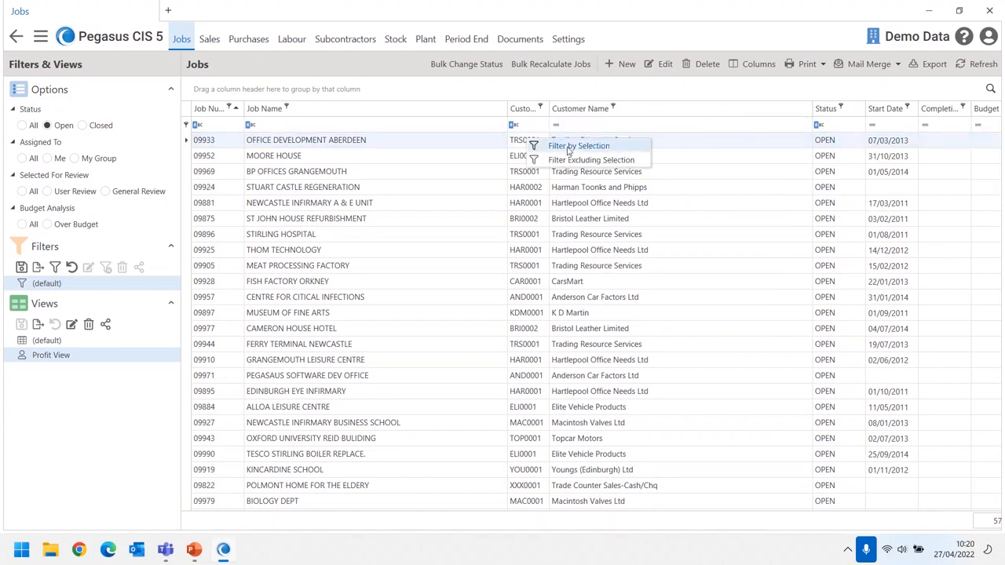
{"action": "left_click", "coordinate": [539, 125]}
{"action": "key", "text": "BackSpace"}
{"action": "key", "text": "BackSpace"}
{"action": "key", "text": "BackSpace"}
{"action": "key", "text": "Delete"}
{"action": "key", "text": "Delete"}
{"action": "key", "text": "Delete"}
{"action": "key", "text": "Delete"}
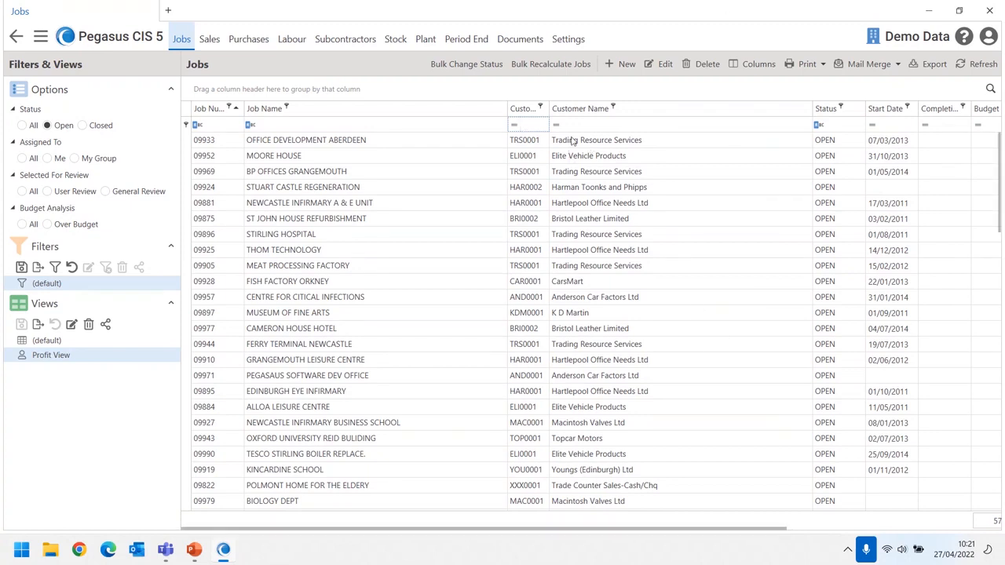
- Filter Customer Name with Begins with "T", and save the filter as T Customers
{"action": "left_click", "coordinate": [556, 126]}
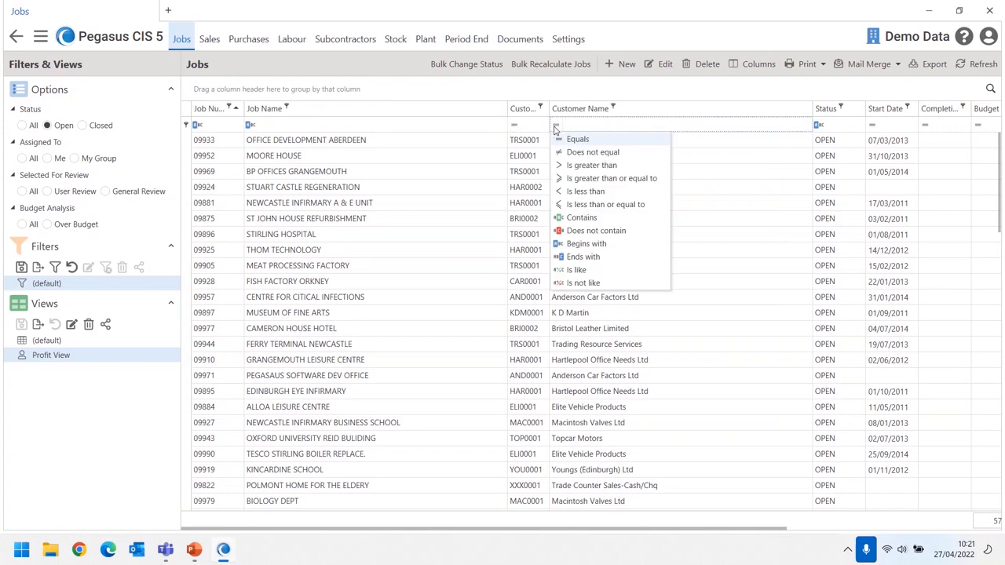
{"action": "left_click", "coordinate": [587, 244]}
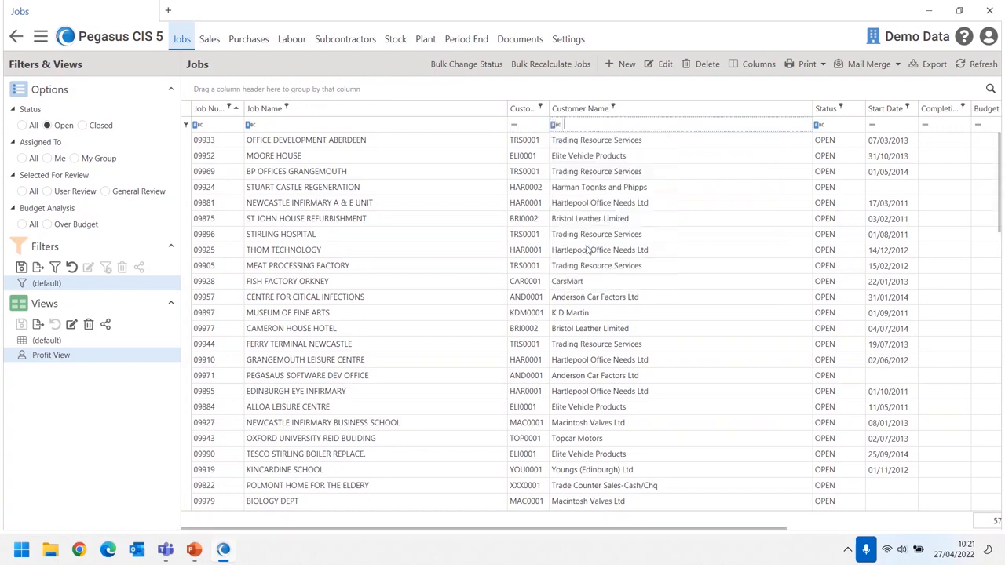
{"action": "type", "text": "T"}
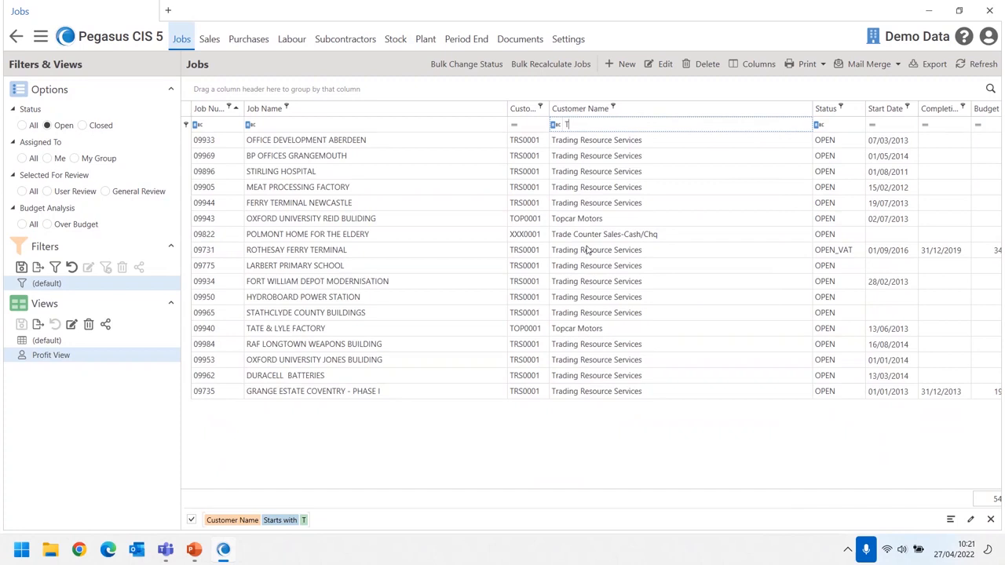
{"action": "left_click", "coordinate": [22, 270]}
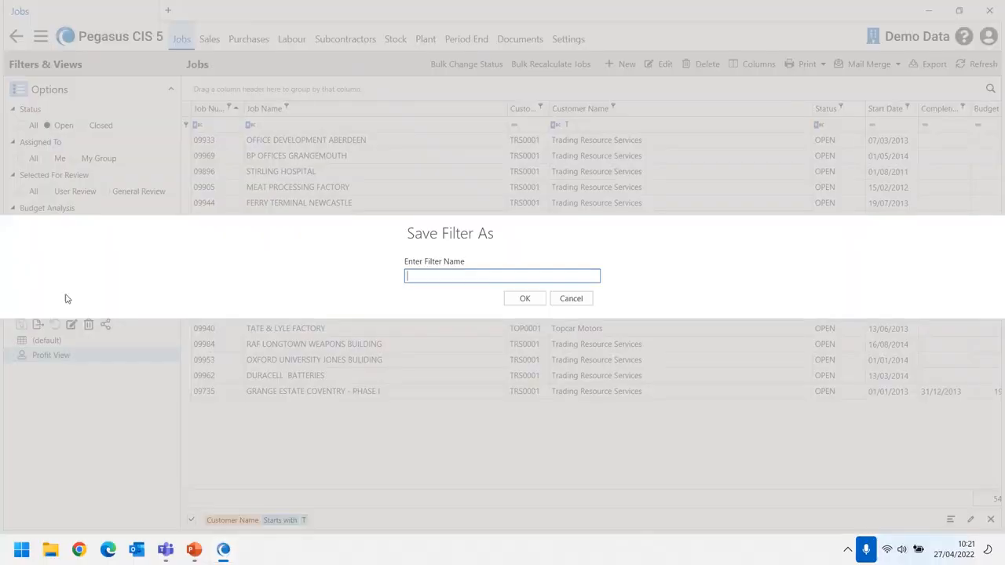
{"action": "type", "text": "T Customers"}
{"action": "key", "text": "Return"}
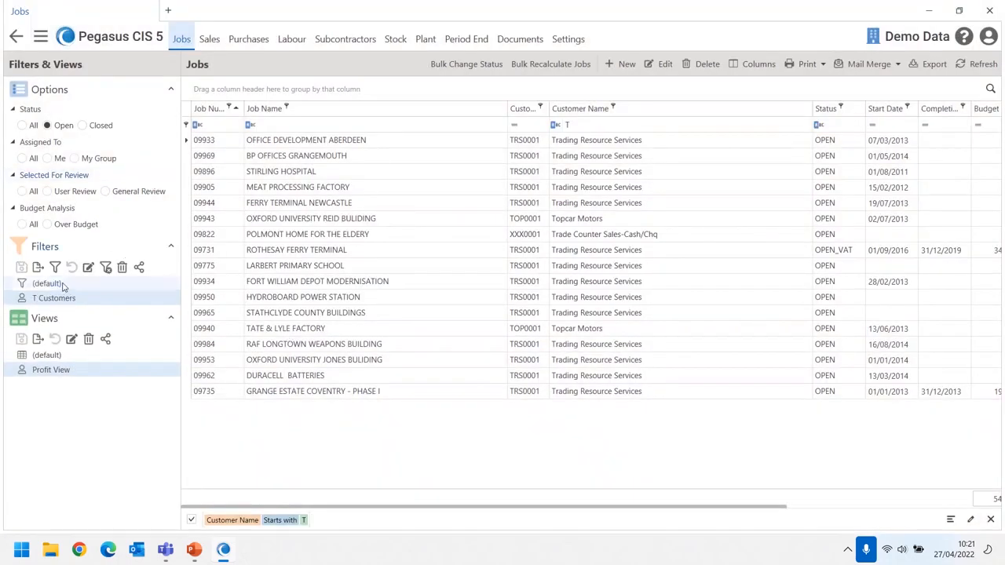
- Switch the Jobs list to the default filter and back to the T Customers filter
{"action": "left_click", "coordinate": [63, 284]}
{"action": "left_click", "coordinate": [68, 300]}
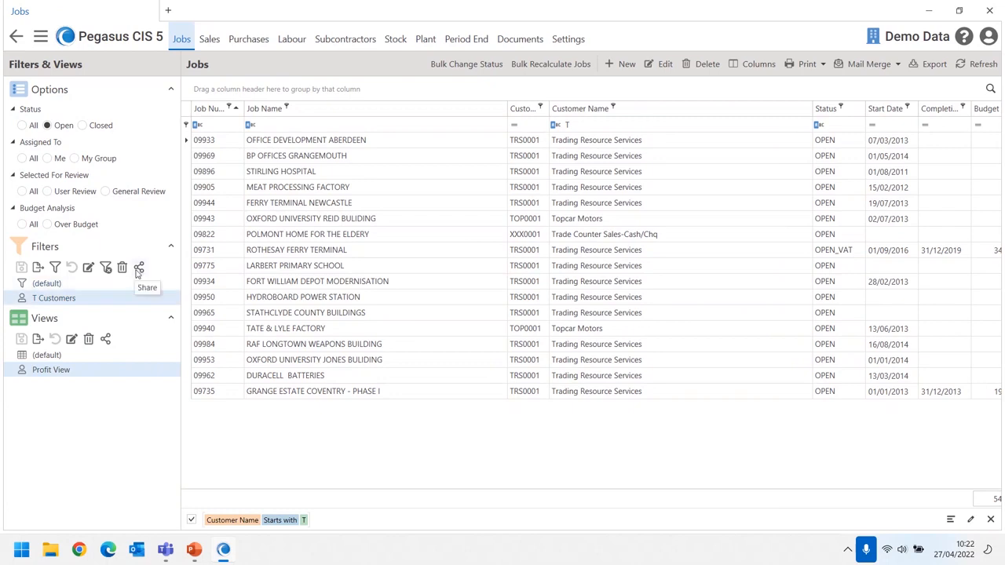
{"action": "left_click", "coordinate": [63, 300]}
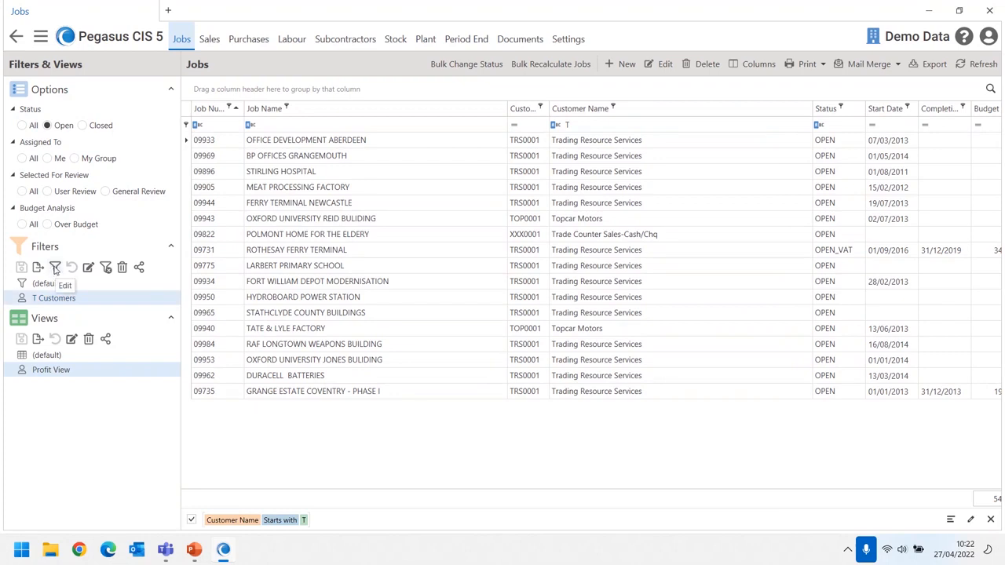
- Edit the T Customers filter by adding the condition Profit Is greater than 1000, and apply it to the Jobs list
{"action": "left_click", "coordinate": [55, 268]}
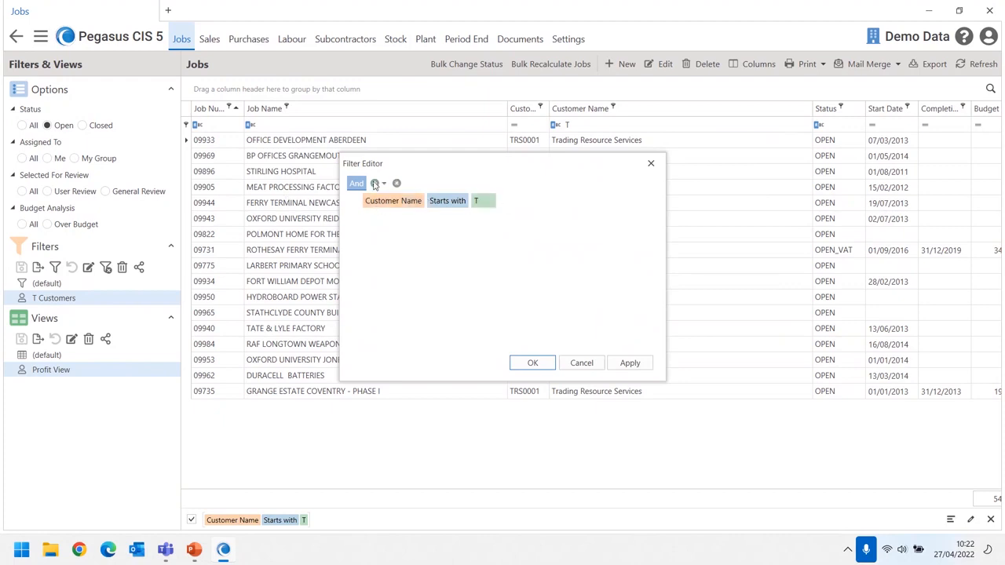
{"action": "left_click", "coordinate": [374, 184]}
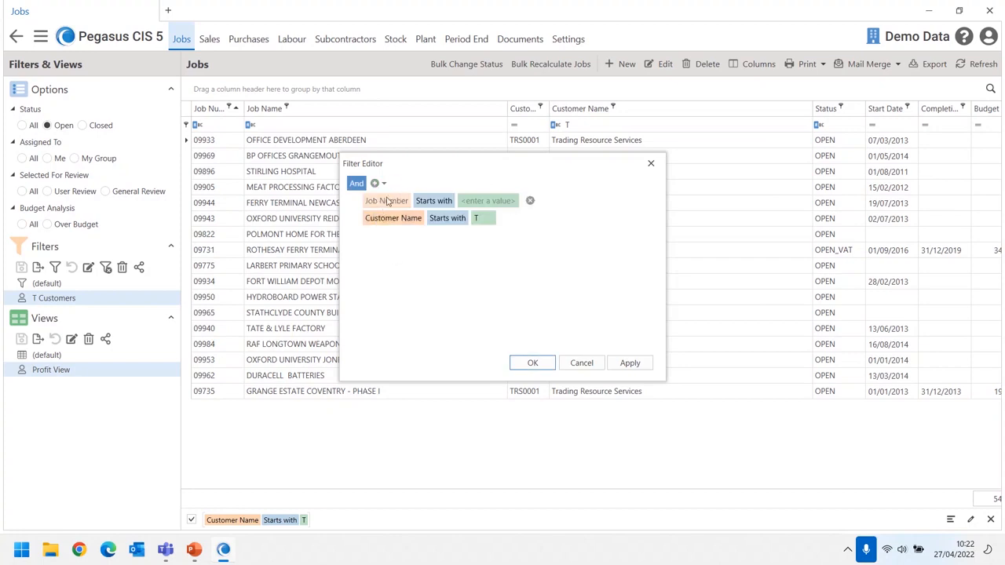
{"action": "left_click", "coordinate": [387, 201]}
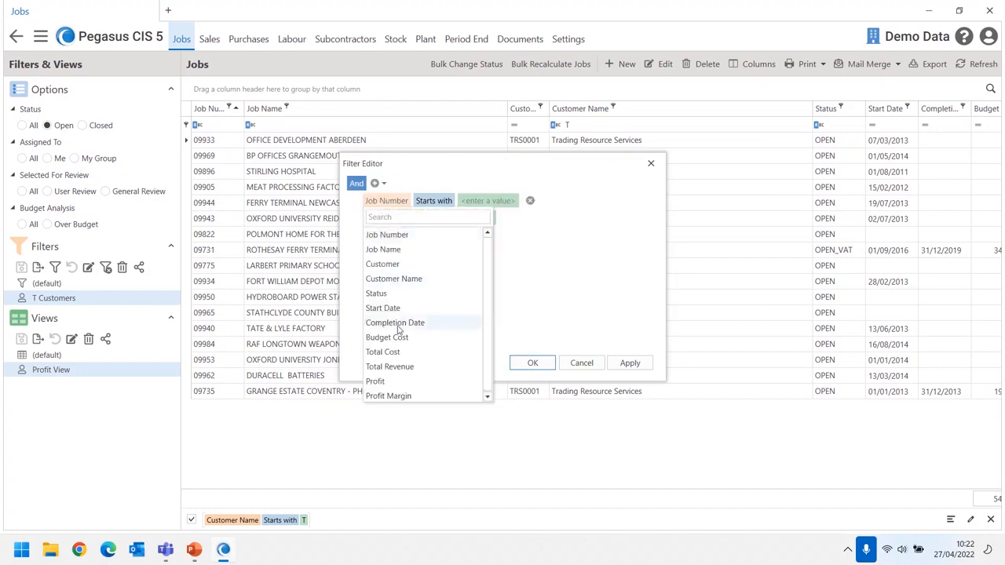
{"action": "left_click", "coordinate": [396, 381]}
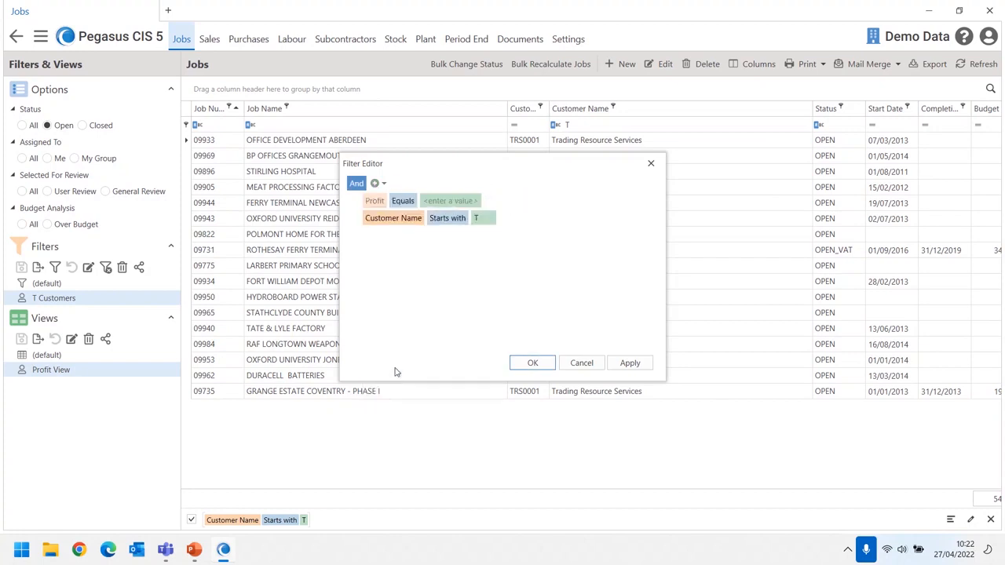
{"action": "left_click", "coordinate": [403, 201]}
{"action": "left_click", "coordinate": [424, 243]}
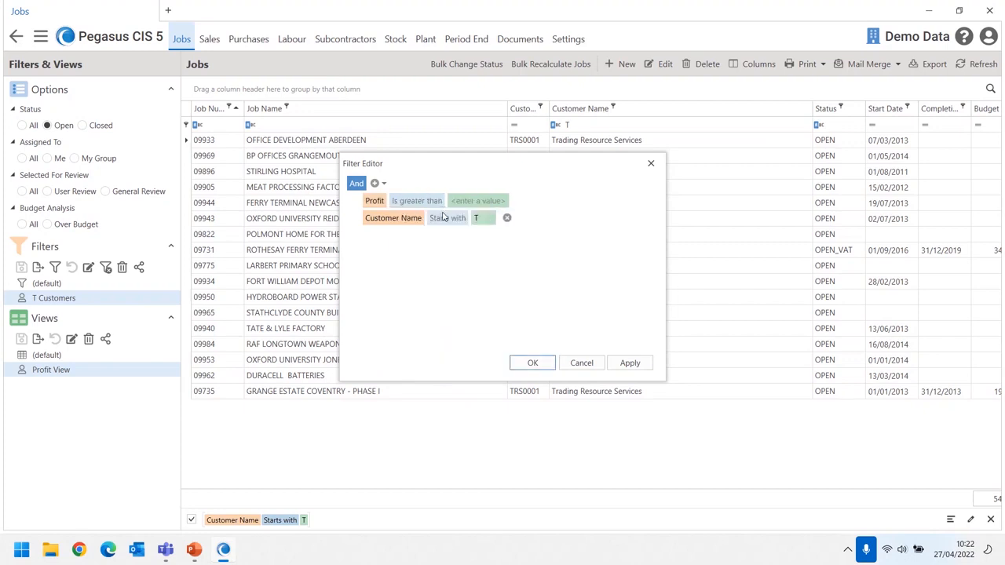
{"action": "left_click", "coordinate": [455, 201]}
{"action": "type", "text": "1000"}
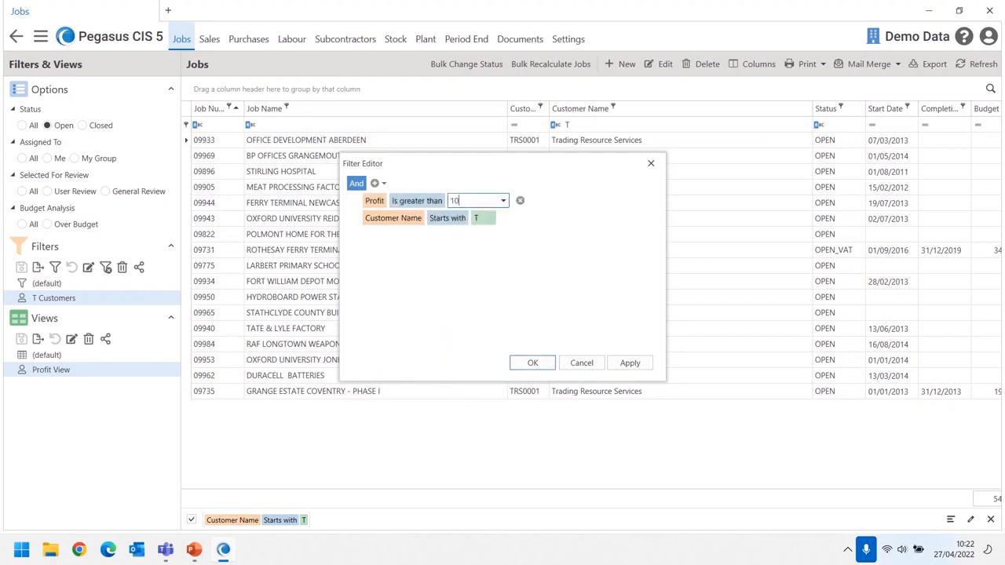
{"action": "left_click", "coordinate": [531, 363]}
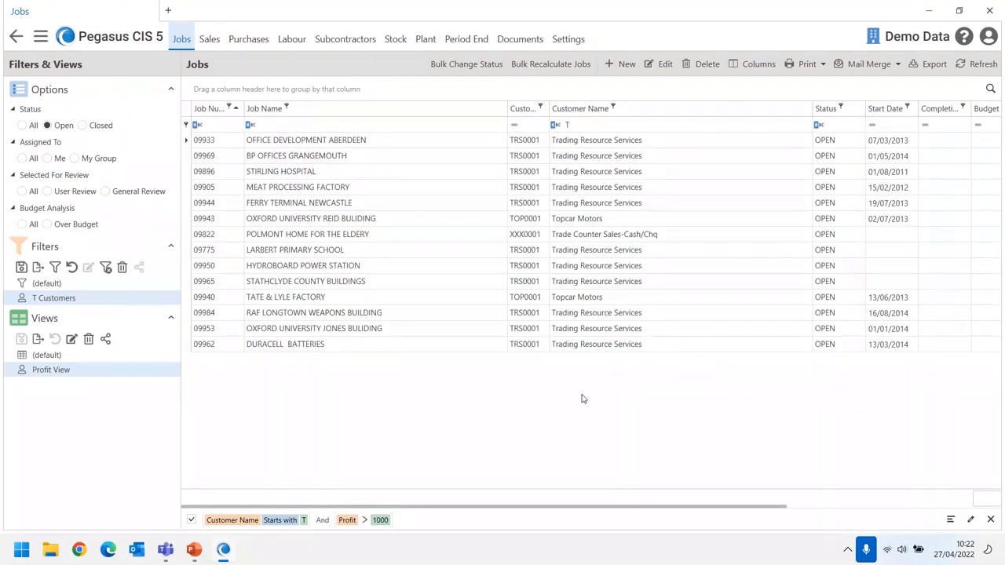
- Look at the logical operators available for combining the T Customers filter conditions, and cancel the filter editor
{"action": "left_click", "coordinate": [56, 268]}
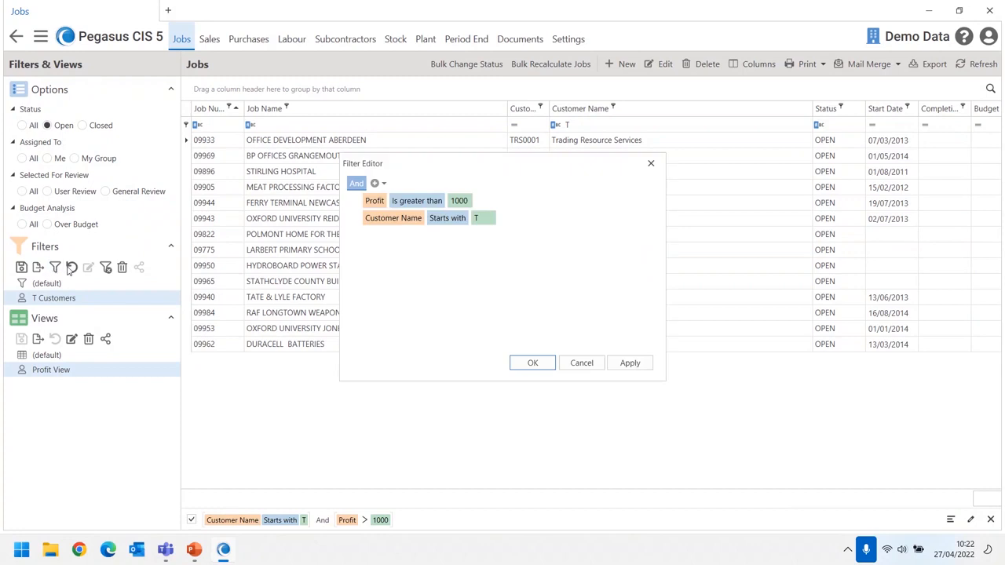
{"action": "left_click", "coordinate": [357, 184]}
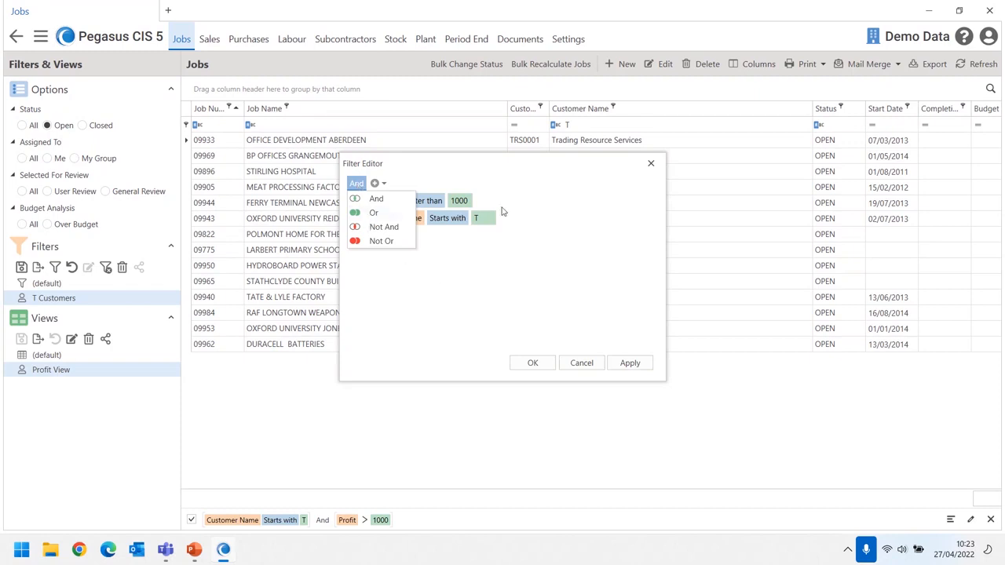
{"action": "left_click", "coordinate": [438, 287]}
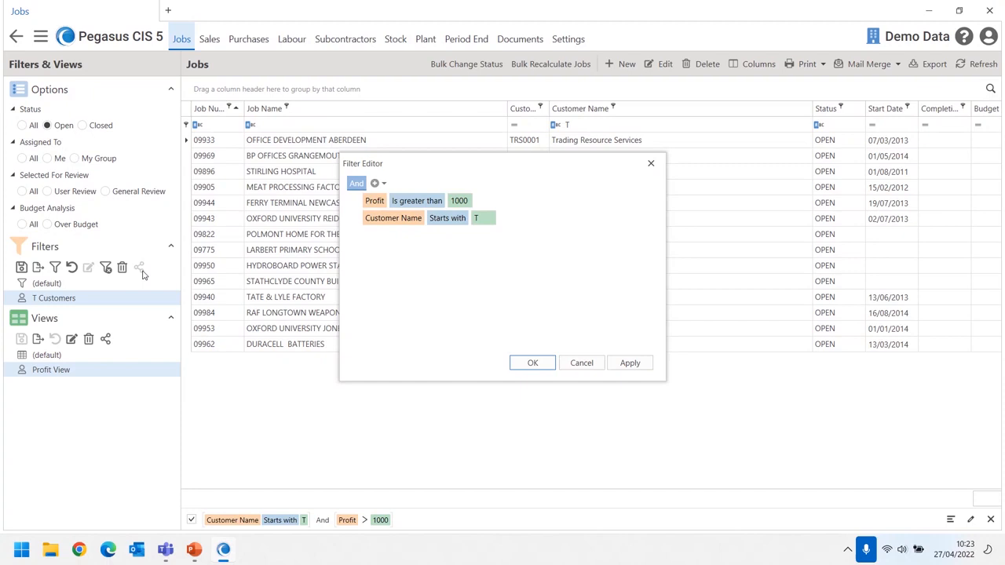
{"action": "left_click", "coordinate": [581, 362]}
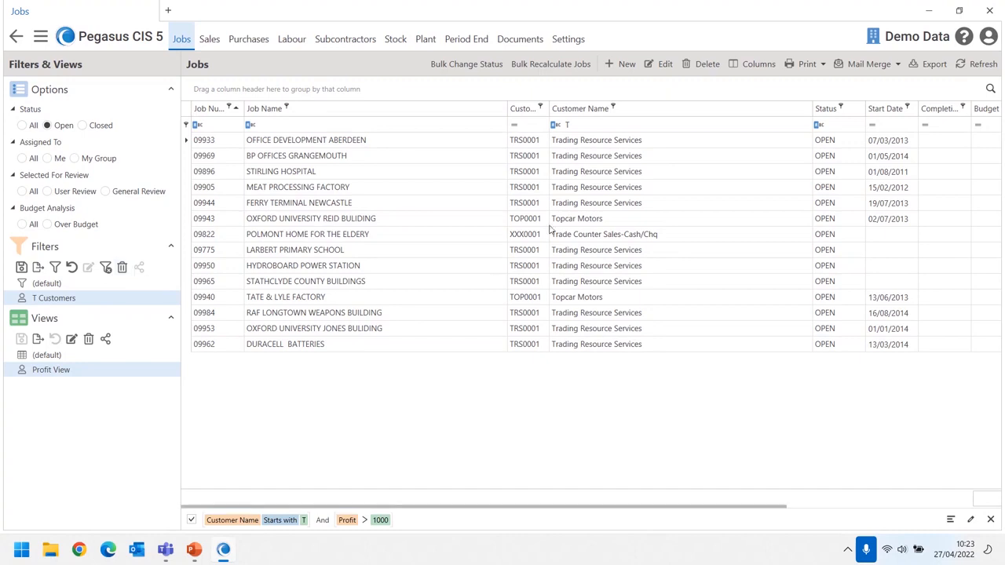
- Open a print preview of the filtered Jobs list and scale it to fit 1 page wide
{"action": "left_click", "coordinate": [807, 71]}
{"action": "left_click", "coordinate": [802, 84]}
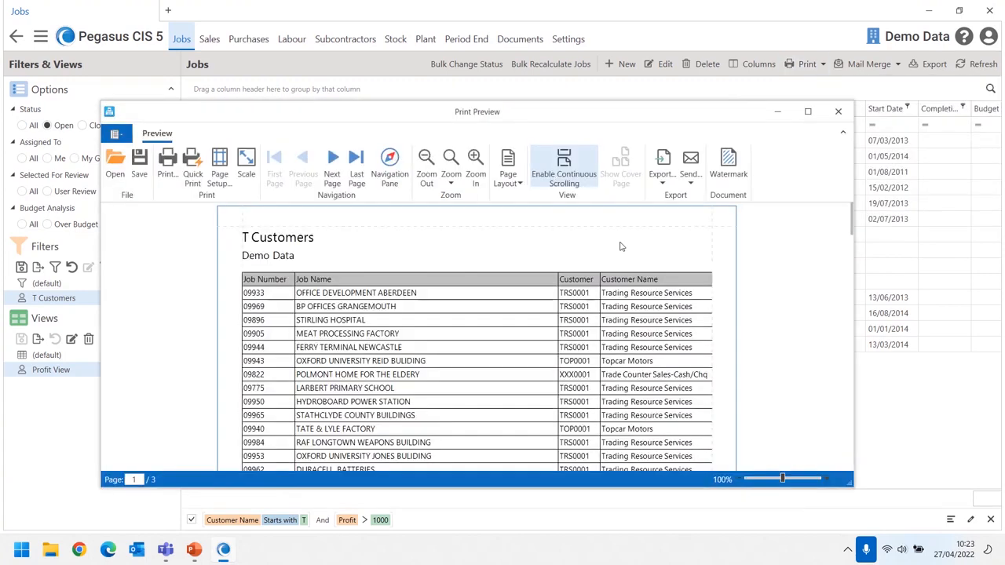
{"action": "left_click", "coordinate": [246, 166]}
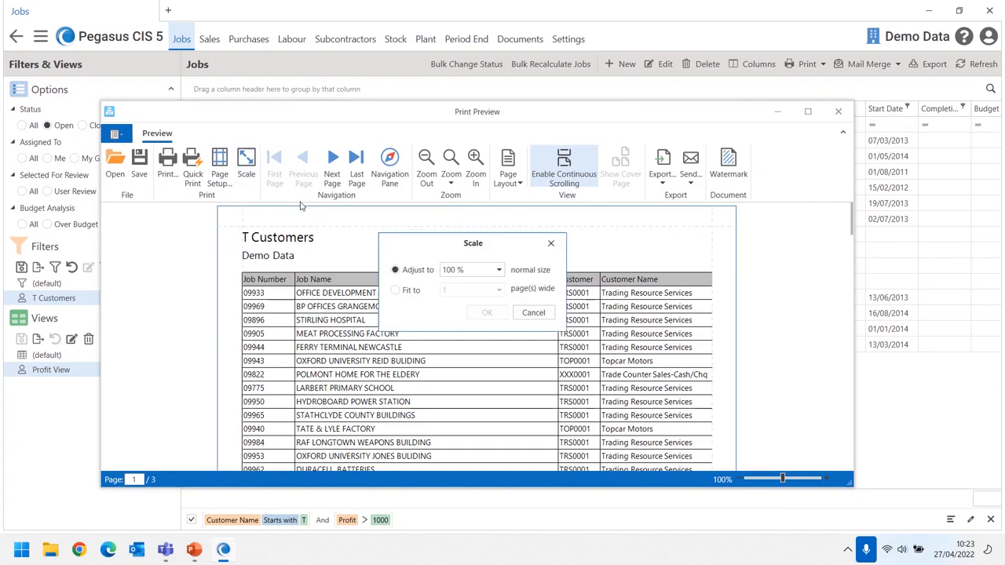
{"action": "left_click", "coordinate": [396, 291]}
{"action": "left_click", "coordinate": [487, 313]}
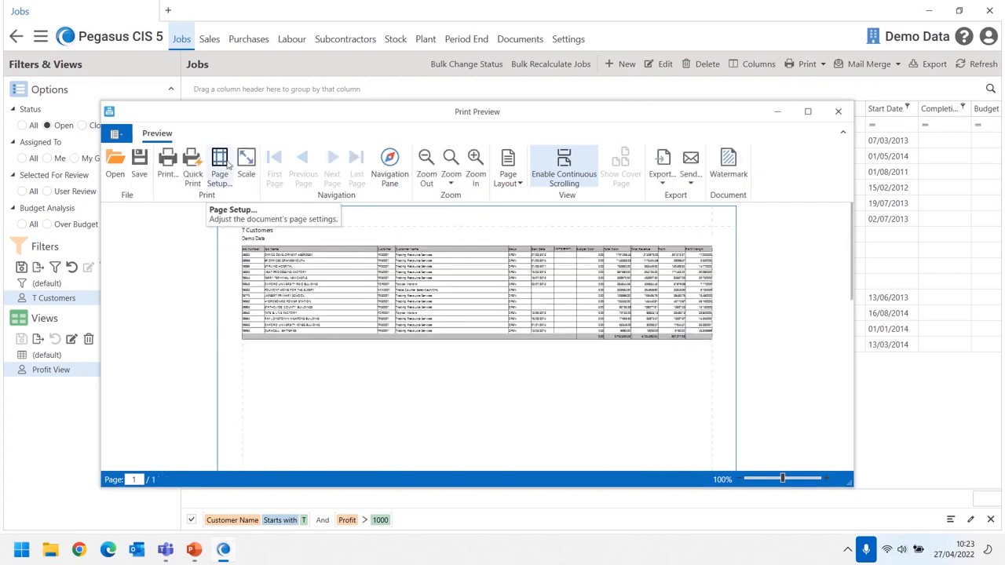
- Set the previewed report's A4 page orientation to Landscape, and close the print preview
{"action": "left_click", "coordinate": [231, 167]}
{"action": "left_click", "coordinate": [646, 264]}
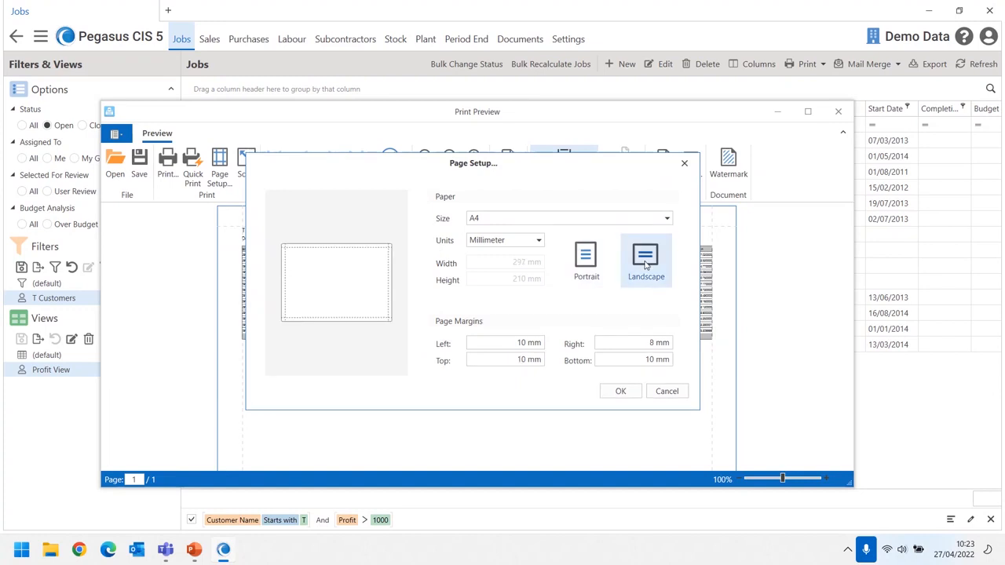
{"action": "left_click", "coordinate": [634, 391]}
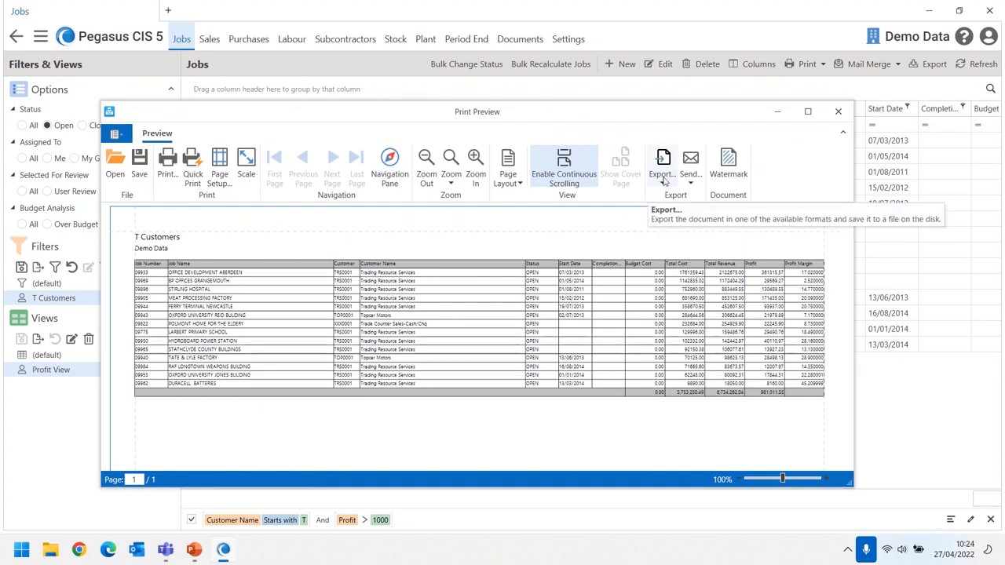
{"action": "left_click", "coordinate": [838, 111]}
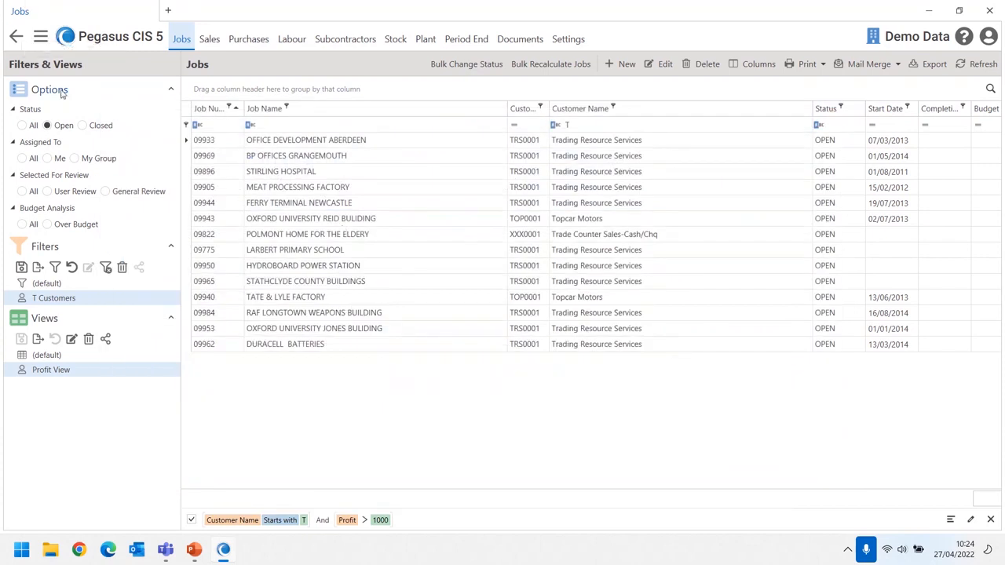
- Leave the Jobs list and add Jobs and the Sales module's Customers to the Favourites shortcut group
{"action": "left_click", "coordinate": [16, 36]}
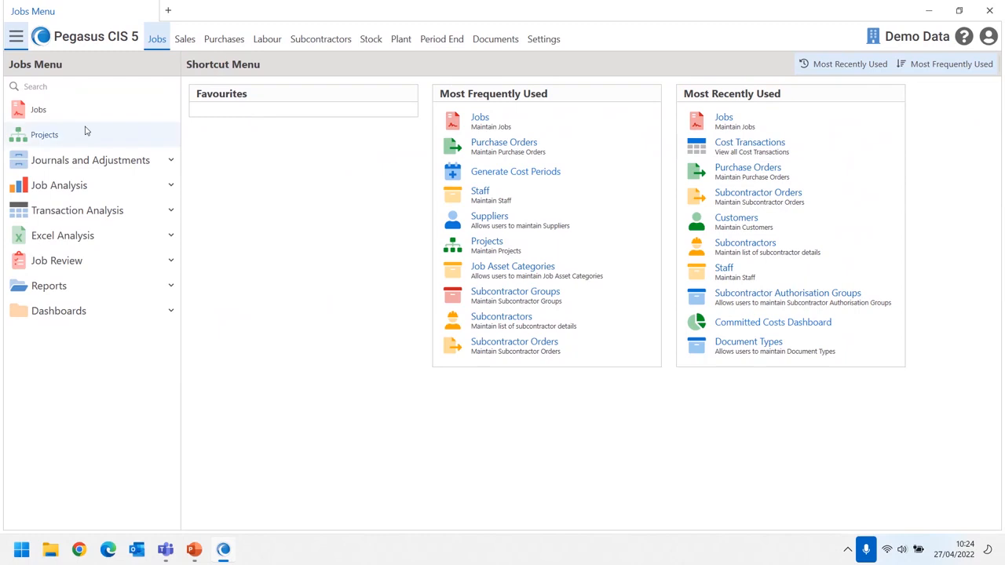
{"action": "right_click", "coordinate": [34, 115]}
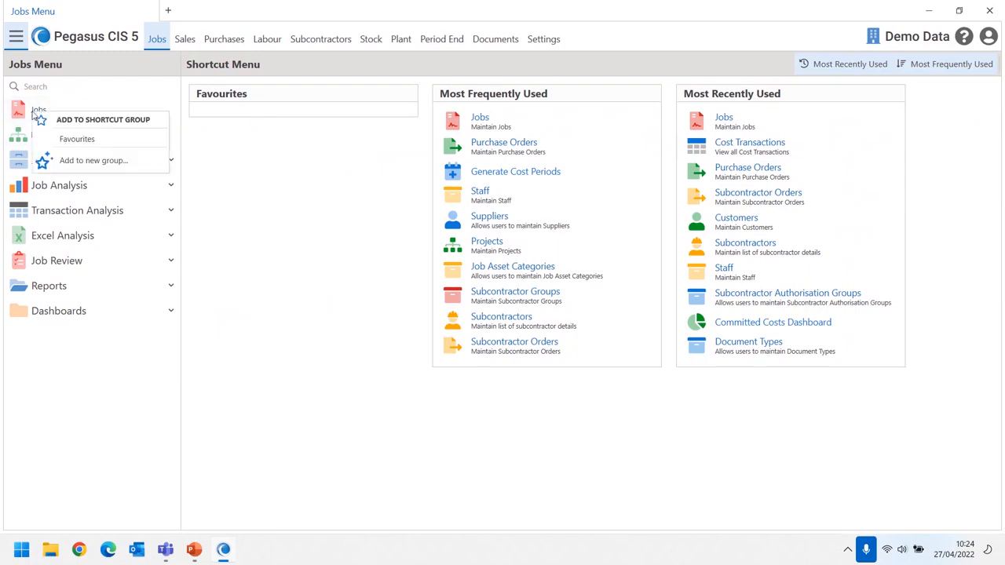
{"action": "left_click", "coordinate": [76, 141]}
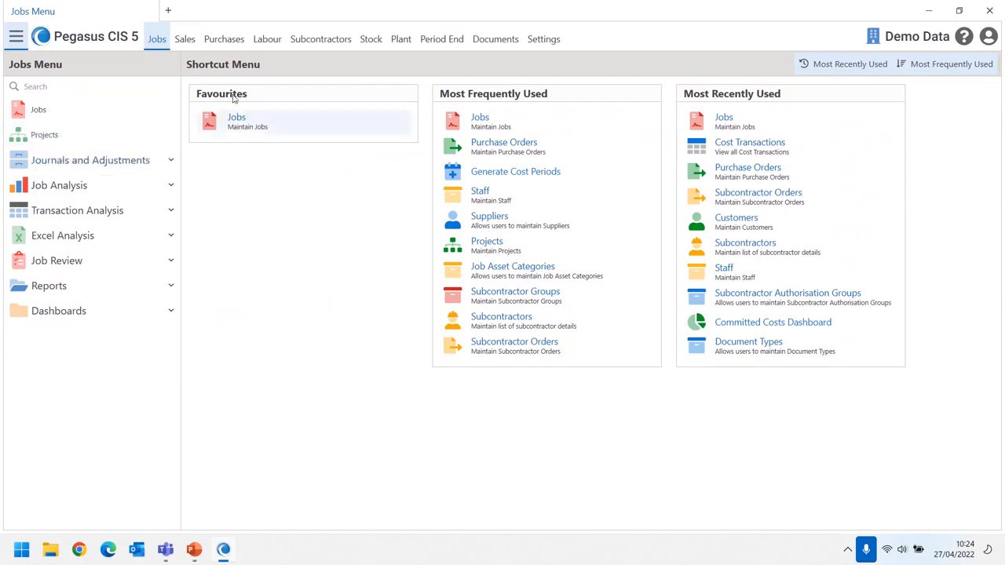
{"action": "left_click", "coordinate": [186, 41]}
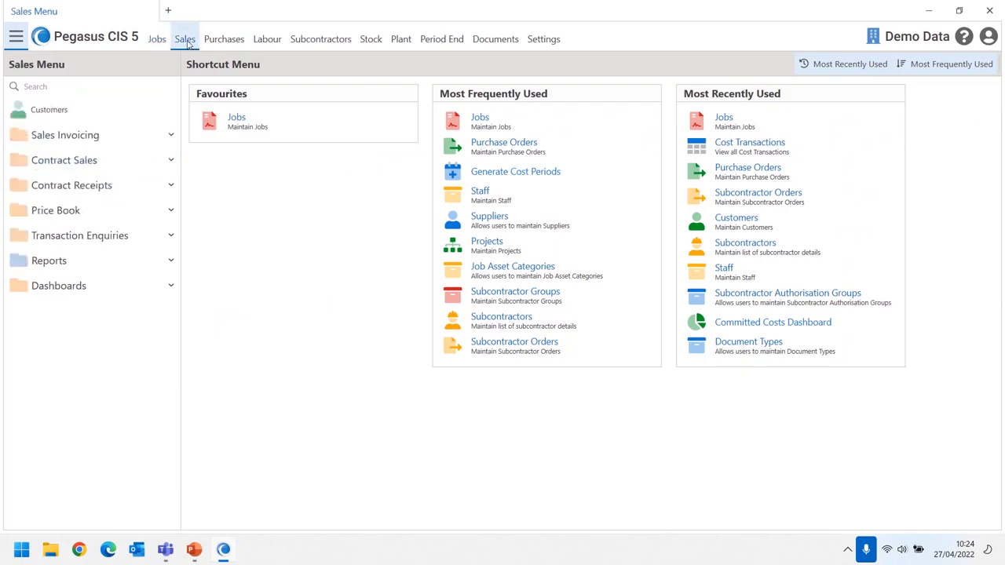
{"action": "right_click", "coordinate": [67, 111]}
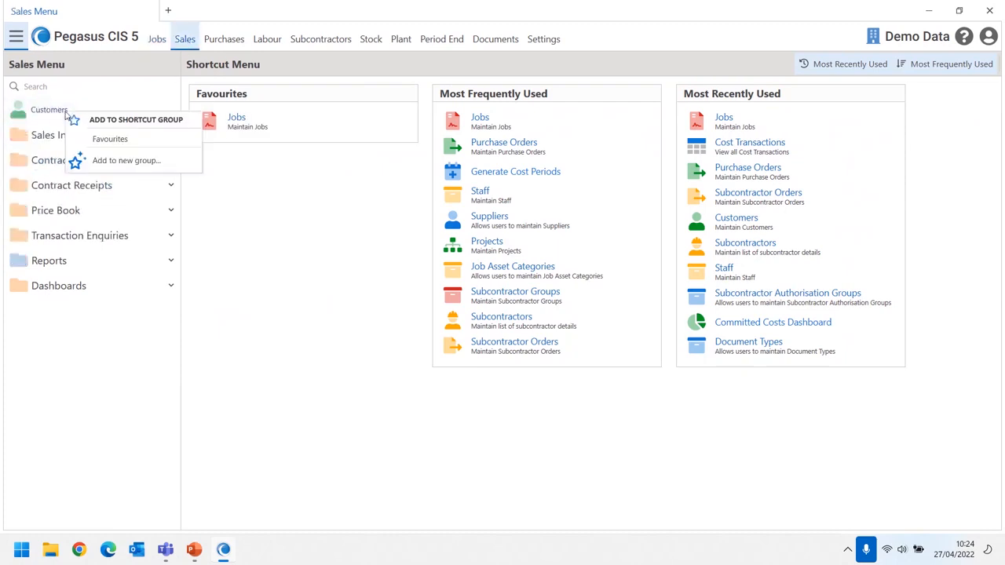
{"action": "left_click", "coordinate": [114, 143]}
- Add Suppliers from the Purchases module and Subcontractors from the Subcontractors module to the Favourites shortcut group
{"action": "left_click", "coordinate": [220, 39]}
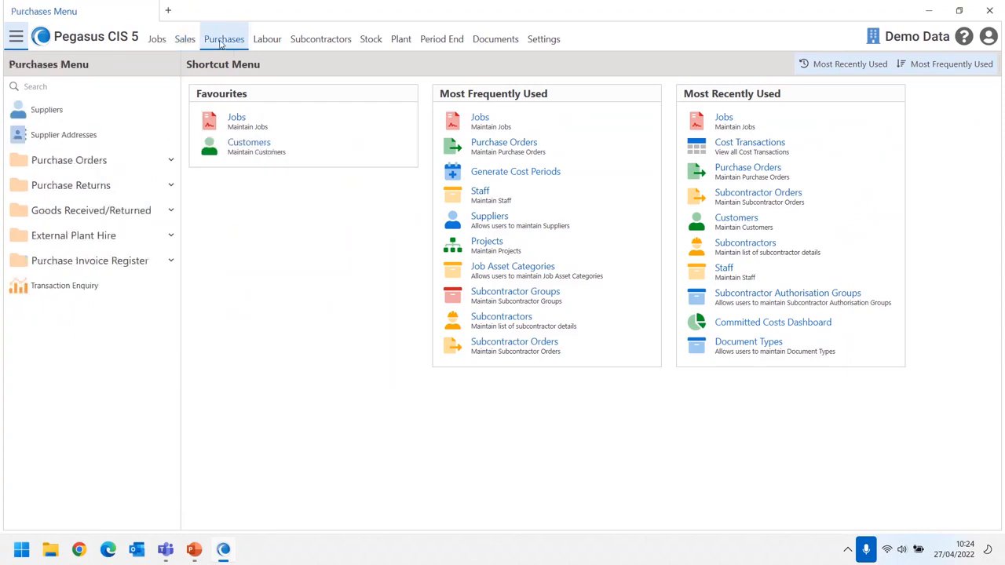
{"action": "right_click", "coordinate": [54, 115]}
{"action": "left_click", "coordinate": [102, 137]}
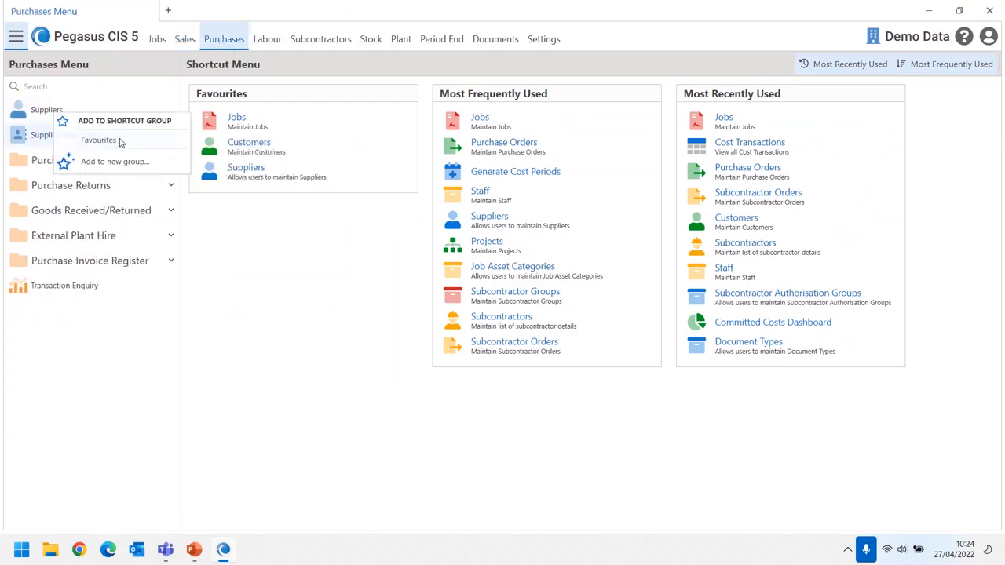
{"action": "left_click", "coordinate": [305, 43]}
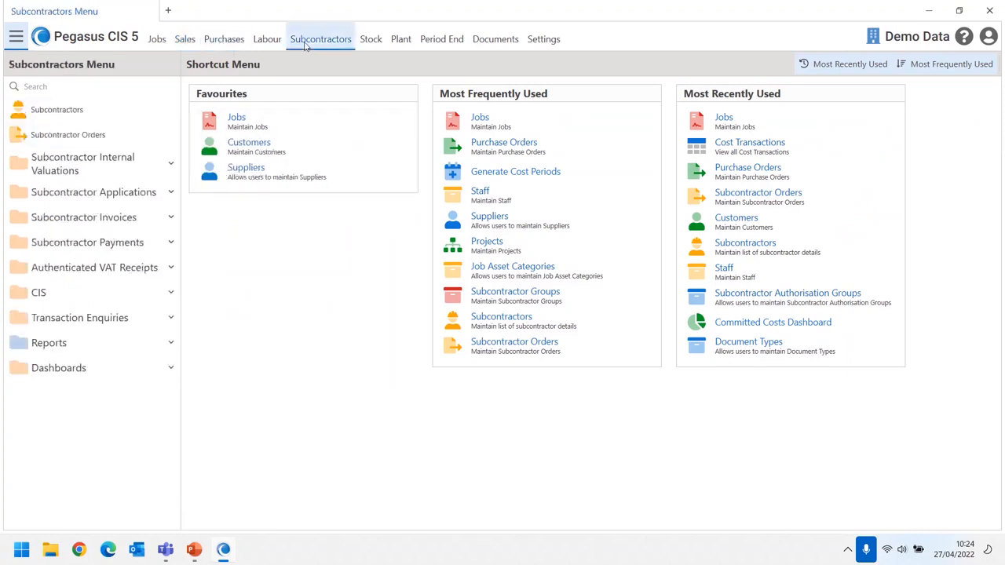
{"action": "right_click", "coordinate": [72, 111]}
{"action": "left_click", "coordinate": [104, 144]}
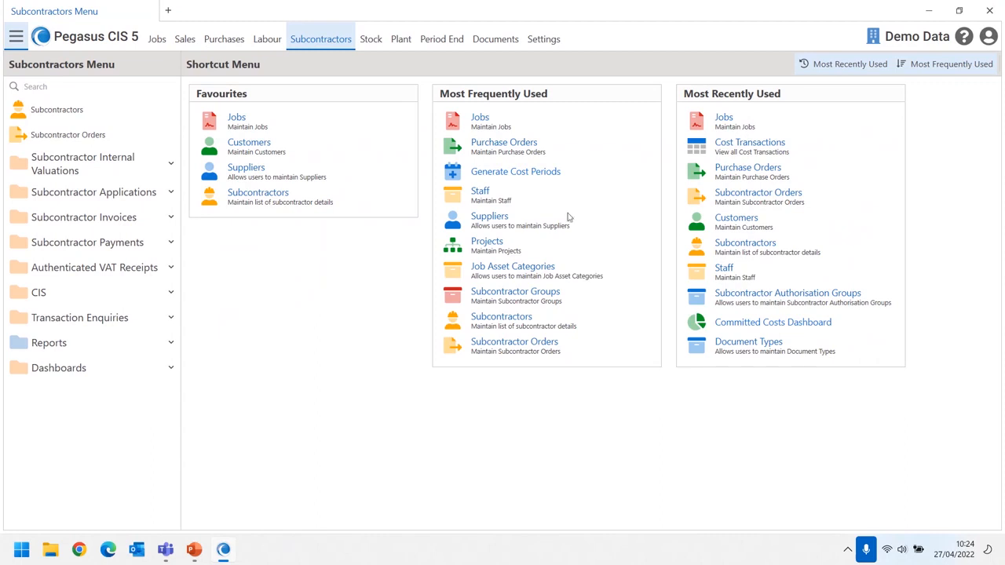
- Add Purchase Orders from the Purchases module to a new shortcut group named Purchasing
{"action": "left_click", "coordinate": [221, 39]}
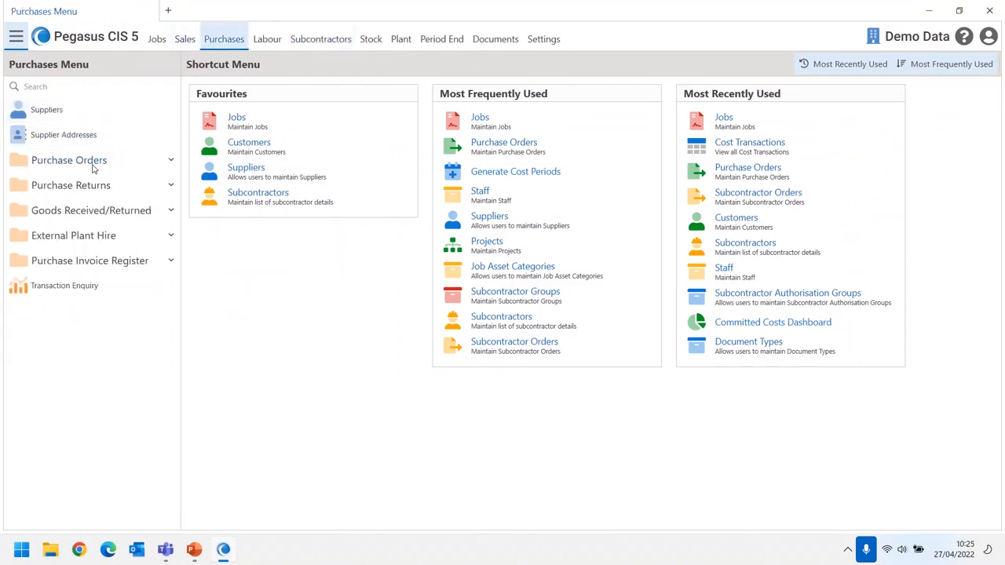
{"action": "left_click", "coordinate": [170, 162]}
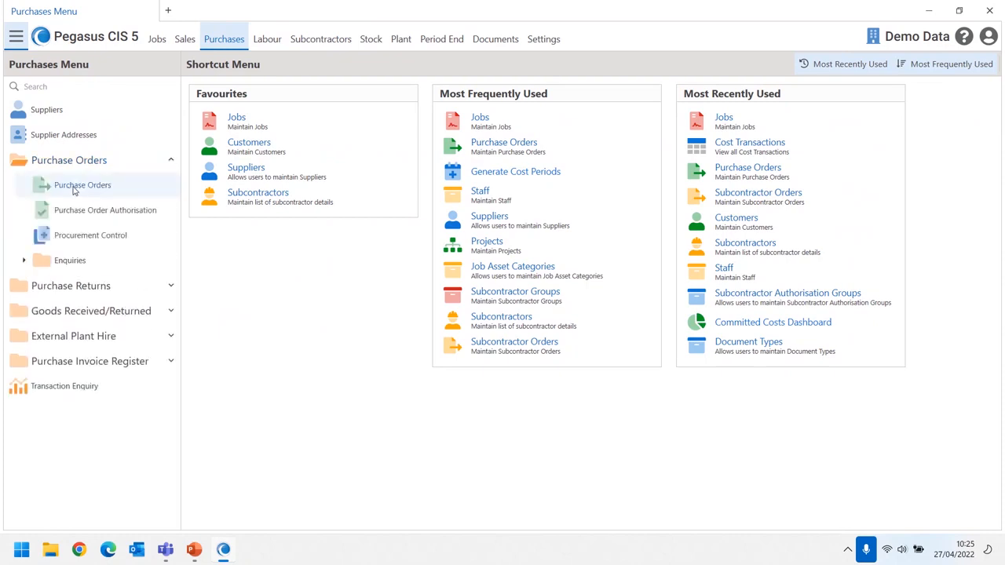
{"action": "right_click", "coordinate": [74, 190]}
{"action": "left_click", "coordinate": [119, 237]}
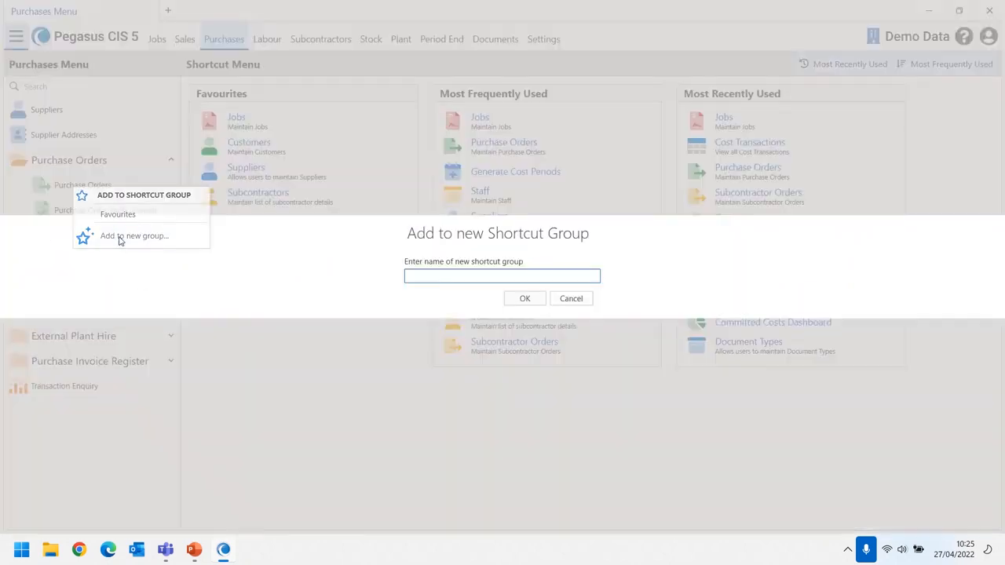
{"action": "type", "text": "P"}
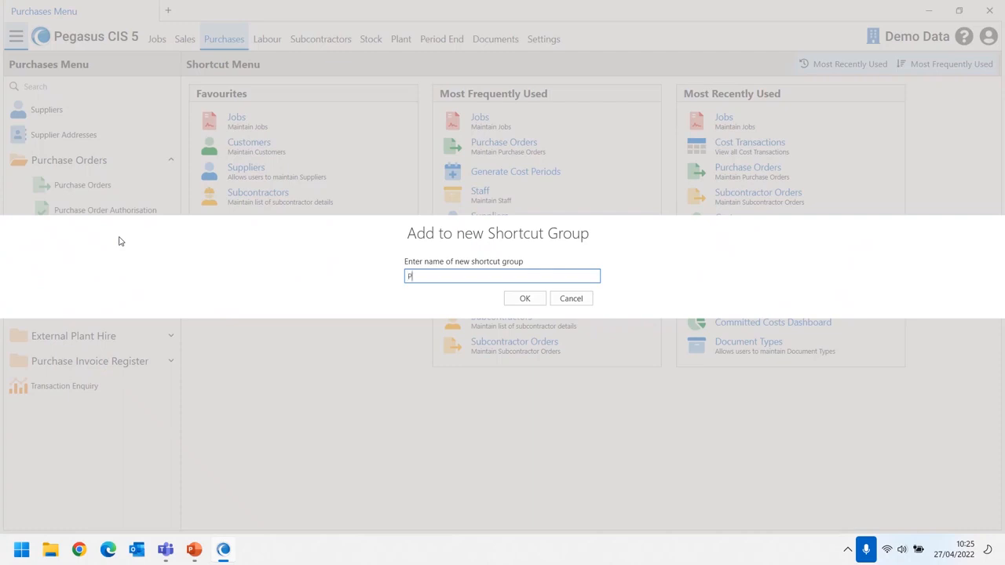
{"action": "type", "text": "urchasing"}
{"action": "key", "text": "Return"}
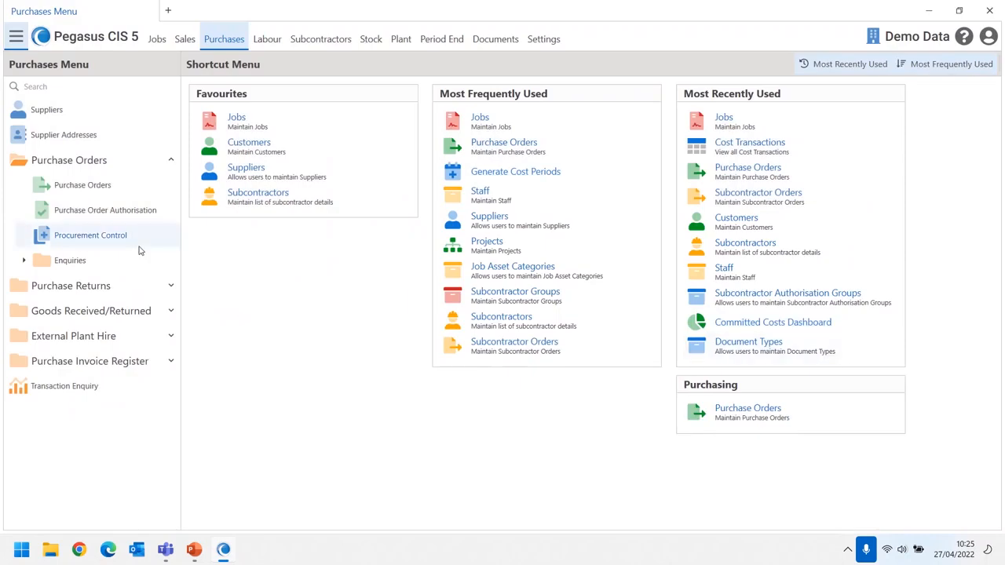
- Add Purchase Invoices from the Purchase Invoice Register to the Purchasing shortcut group
{"action": "left_click", "coordinate": [170, 161]}
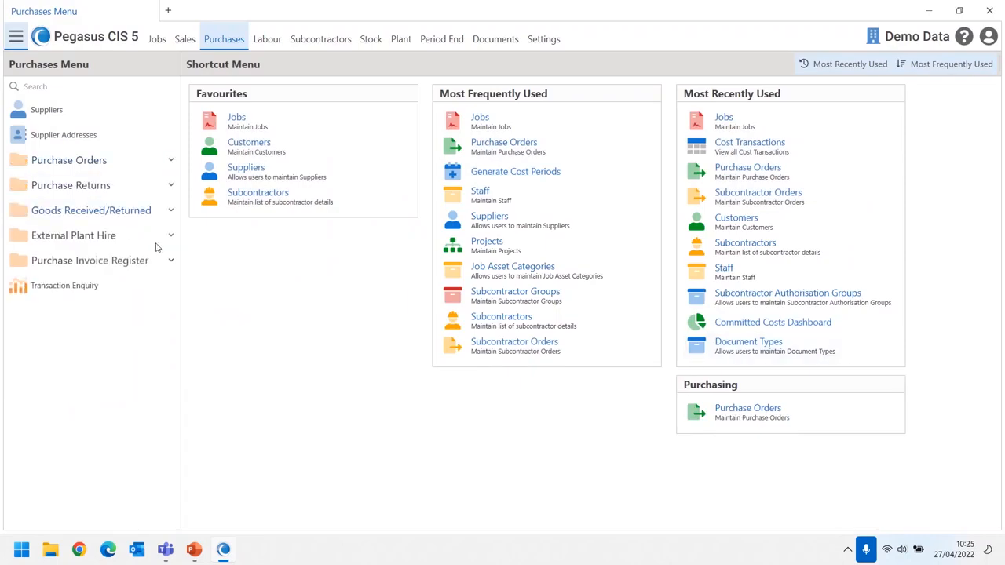
{"action": "left_click", "coordinate": [169, 261]}
{"action": "right_click", "coordinate": [110, 315]}
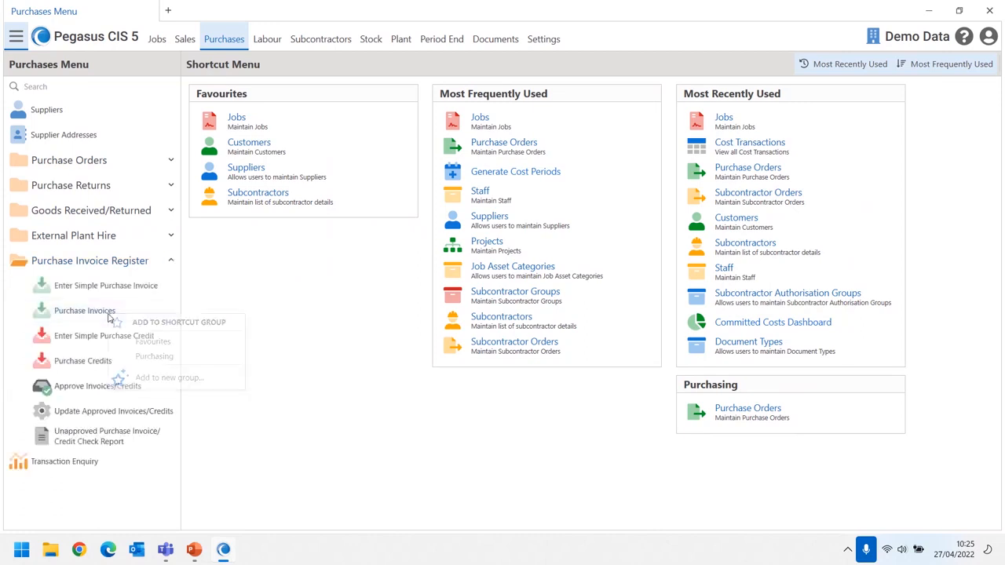
{"action": "left_click", "coordinate": [152, 356]}
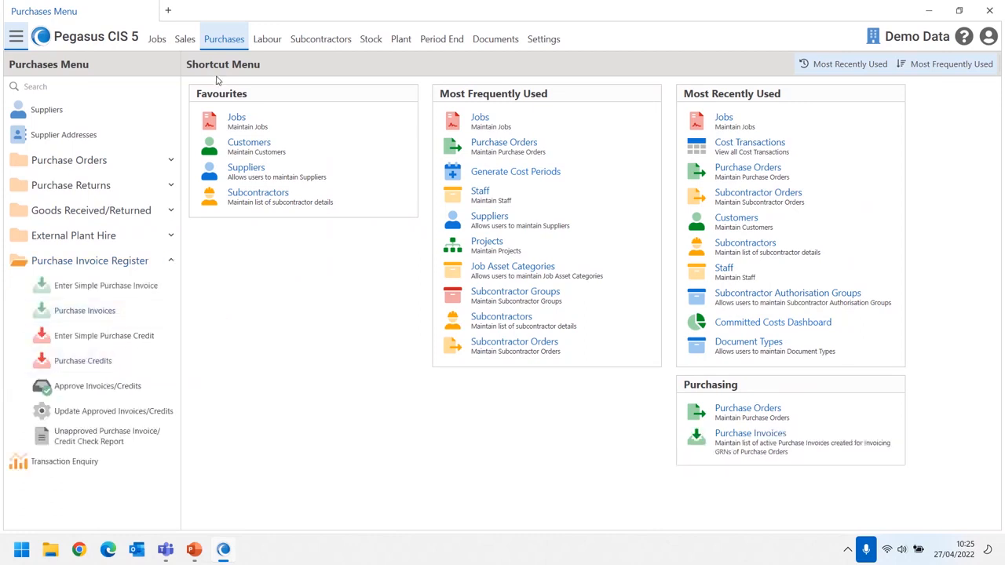
- Add Subcontractor Orders and the Subcontractor Applications item Applications Received from the Subcontractors module to the Purchasing shortcut group
{"action": "left_click", "coordinate": [314, 41]}
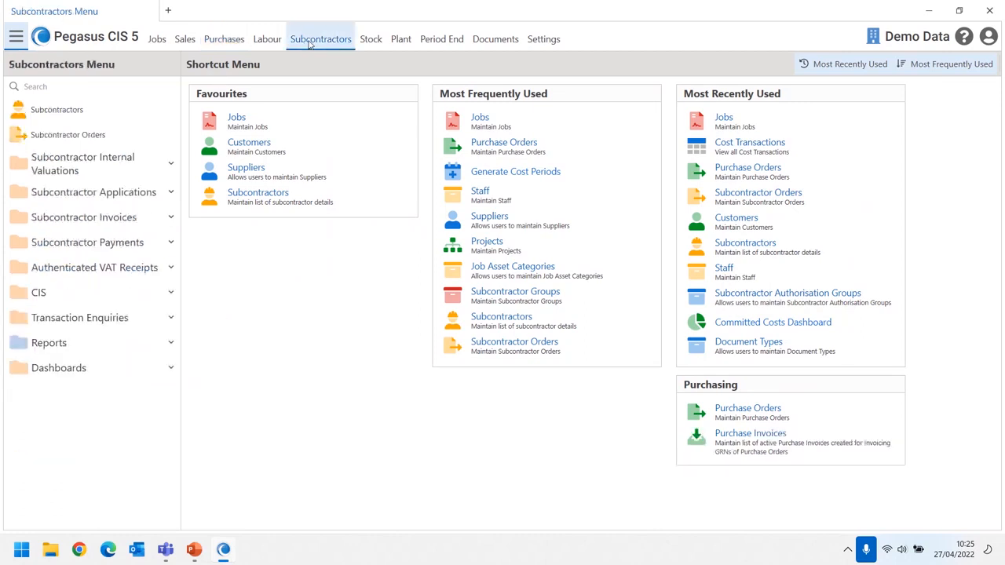
{"action": "right_click", "coordinate": [95, 137]}
{"action": "left_click", "coordinate": [138, 180]}
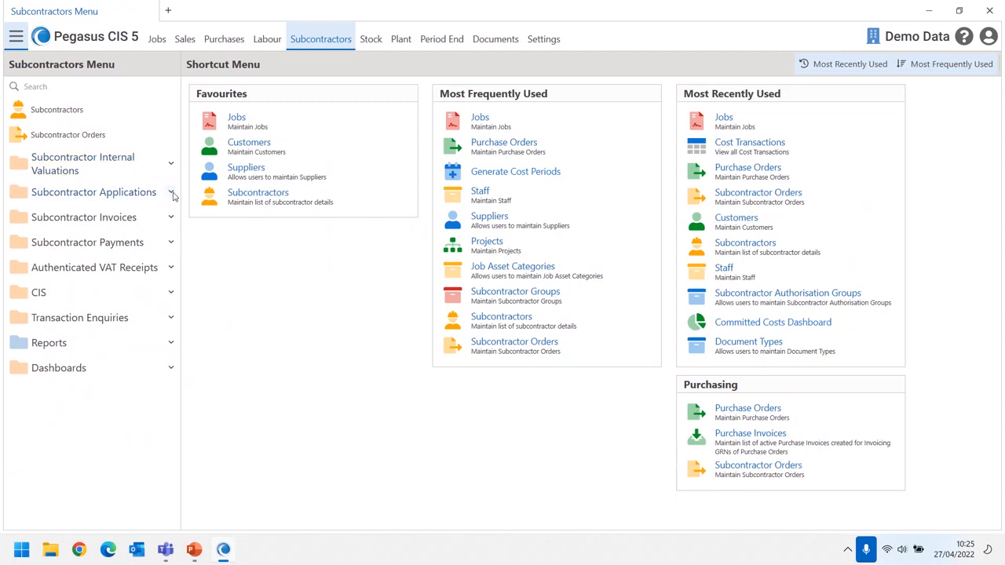
{"action": "left_click", "coordinate": [170, 193]}
{"action": "right_click", "coordinate": [122, 224]}
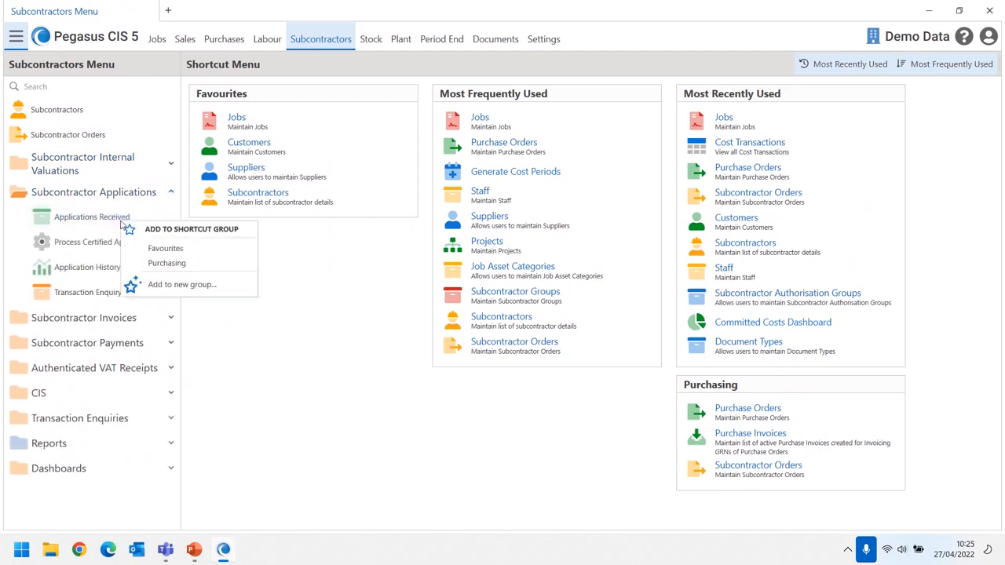
{"action": "left_click", "coordinate": [166, 263]}
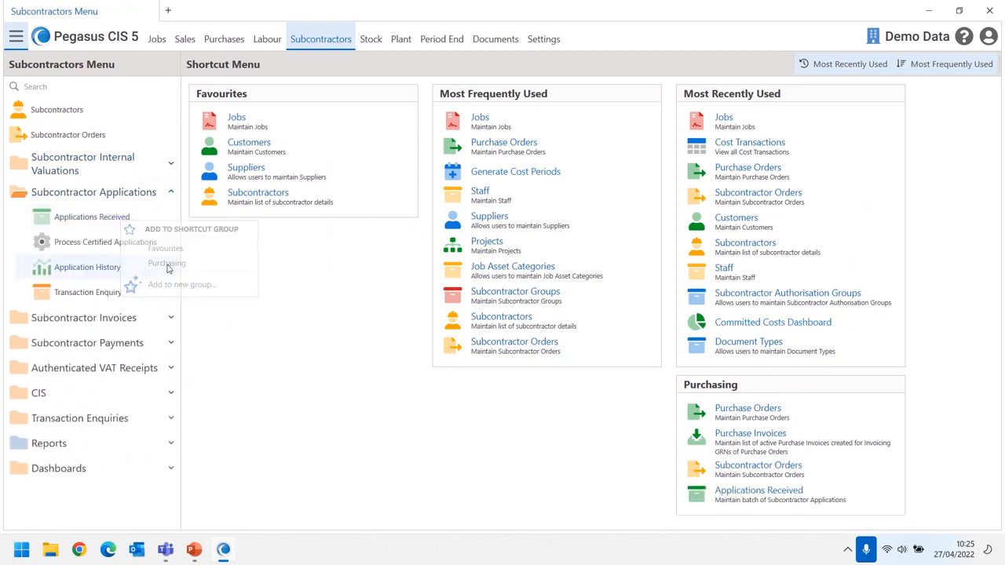
- Add Invoices/Timesheets from Subcontractor Invoices to the Purchasing shortcut group
{"action": "left_click", "coordinate": [170, 193]}
{"action": "left_click", "coordinate": [170, 217]}
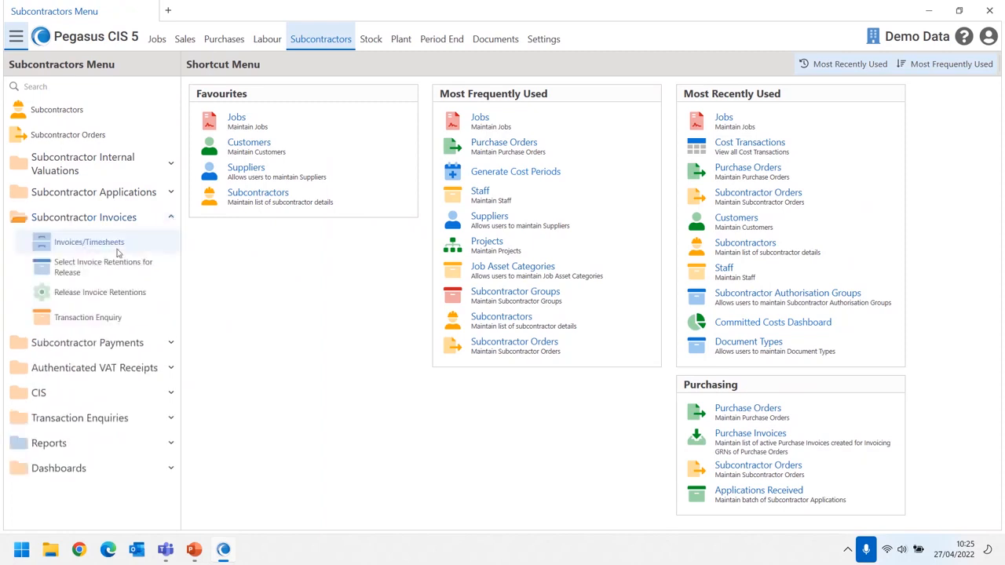
{"action": "right_click", "coordinate": [110, 243]}
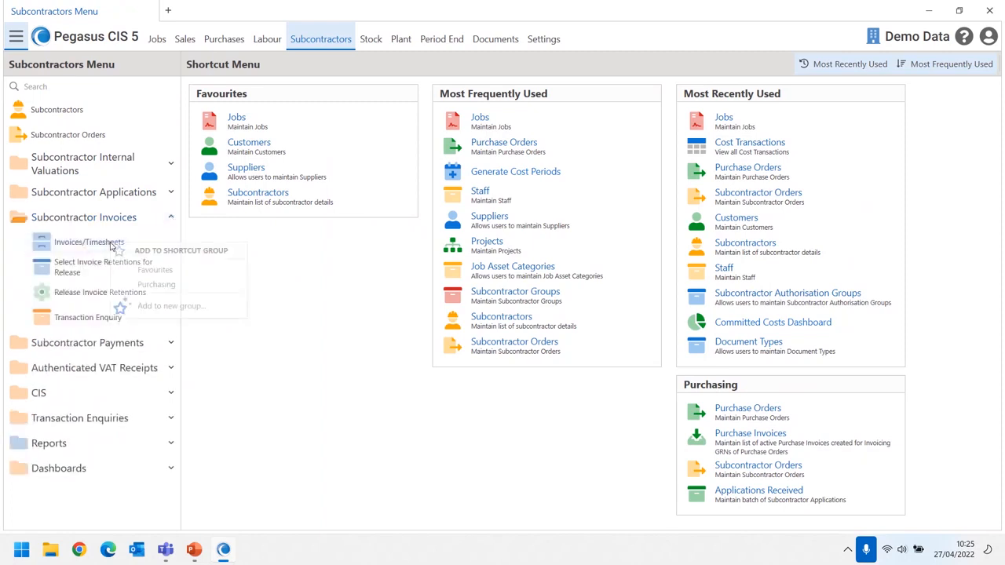
{"action": "left_click", "coordinate": [154, 284]}
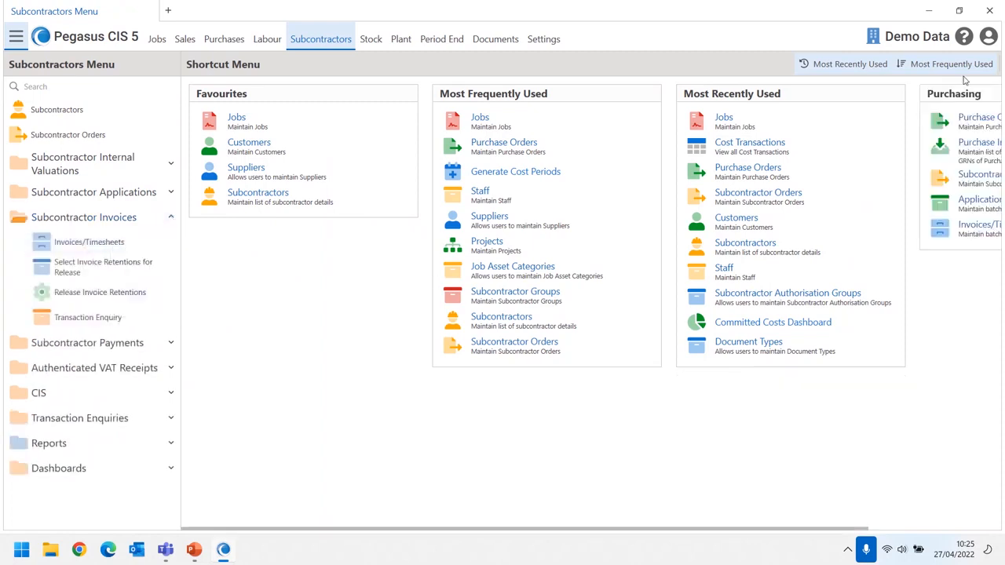
- Move the Purchasing shortcut group into the Favourites column and place it above Favourites
{"action": "left_click_drag", "start_coordinate": [976, 95], "coordinate": [257, 238]}
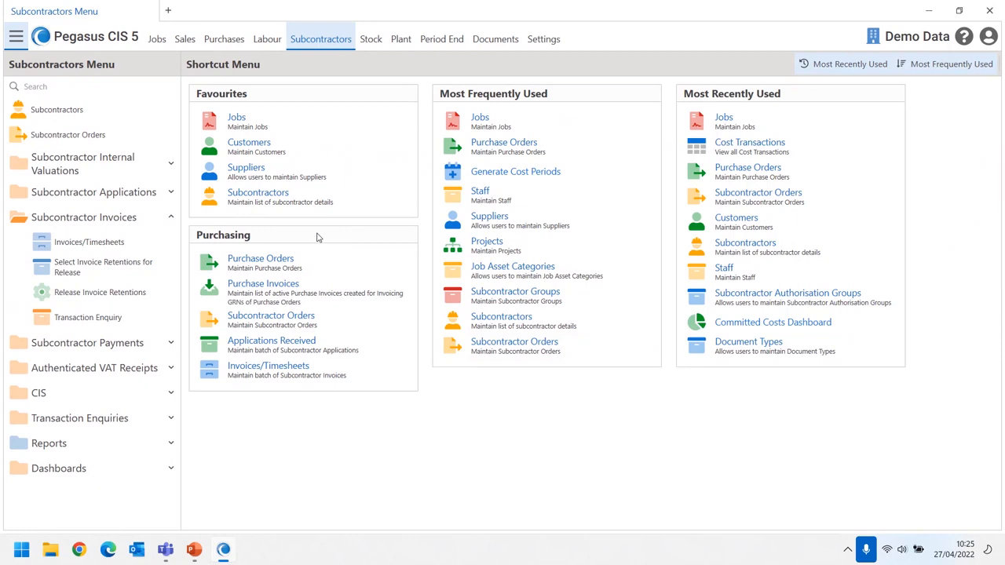
{"action": "left_click_drag", "start_coordinate": [318, 238], "coordinate": [337, 112]}
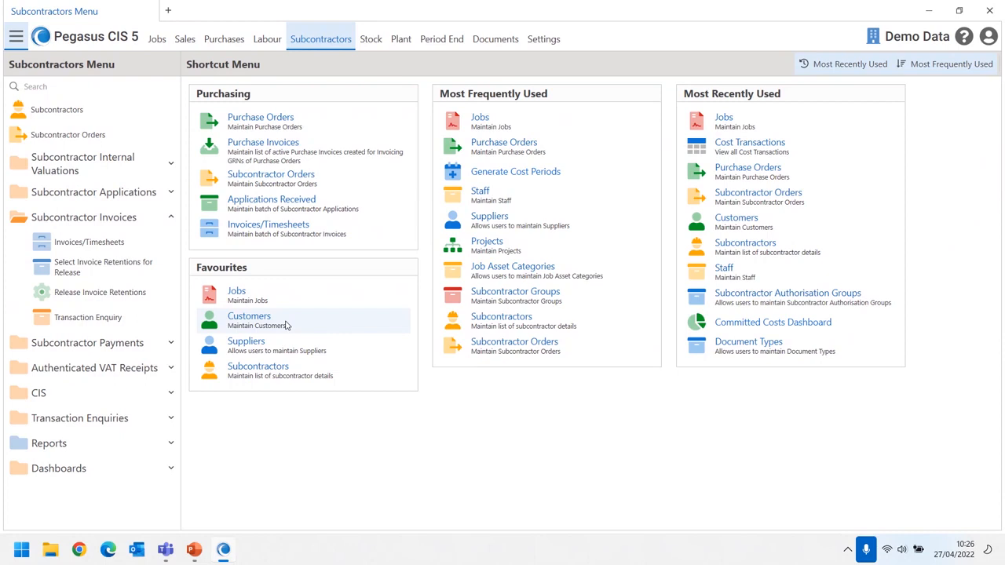
{"action": "left_click", "coordinate": [78, 217]}
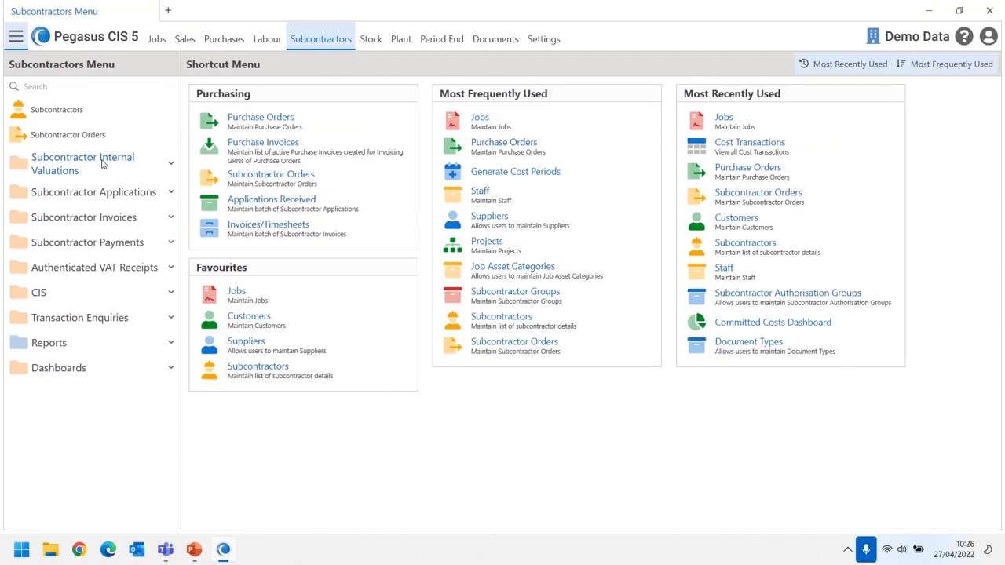
- Open the Adams Light Engineering Ltd customer record from the Sales module's Customers and show its Settings page
{"action": "left_click", "coordinate": [185, 39]}
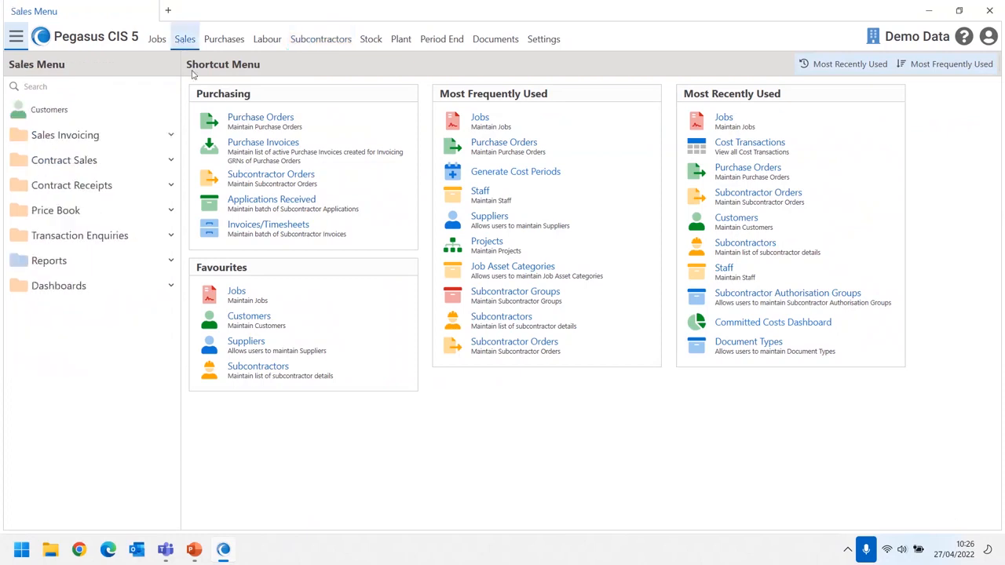
{"action": "left_click", "coordinate": [36, 110]}
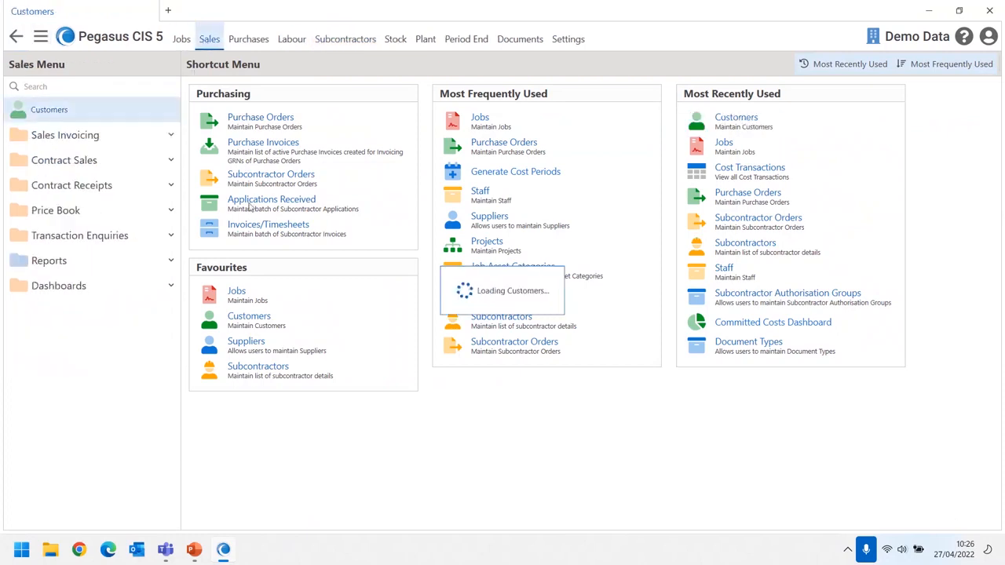
{"action": "double_click", "coordinate": [199, 141]}
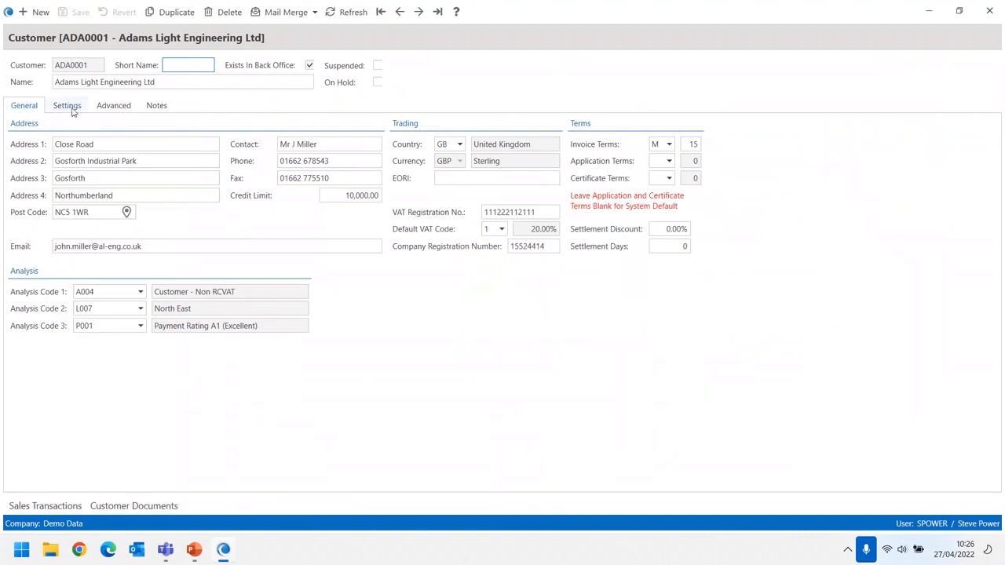
{"action": "left_click", "coordinate": [69, 107]}
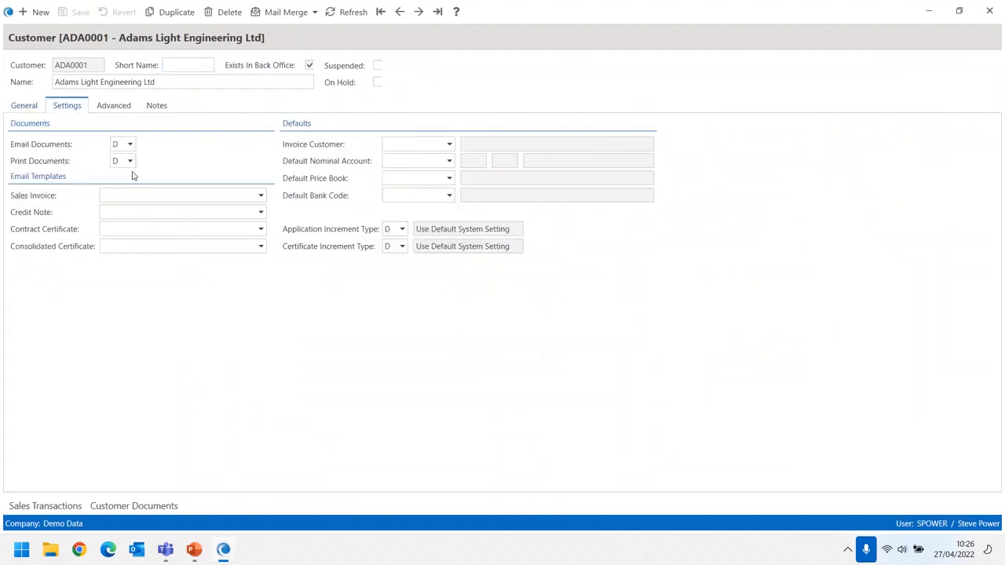
- Try the Sales Invoice, Sales Credit and Contract Sales Invoice email templates for the customer, revert the changes and close the record
{"action": "left_click", "coordinate": [261, 197]}
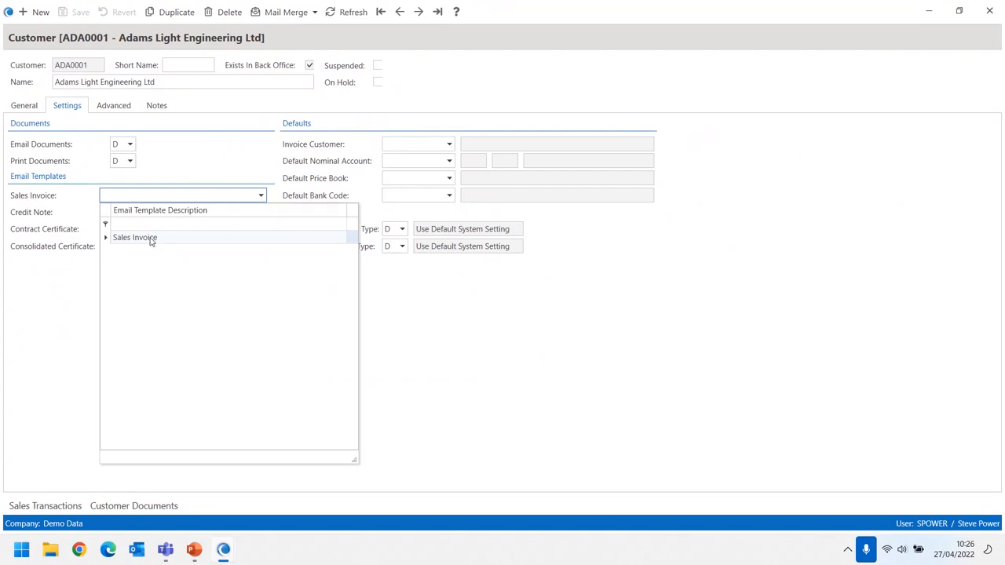
{"action": "left_click", "coordinate": [151, 239]}
{"action": "left_click", "coordinate": [260, 213]}
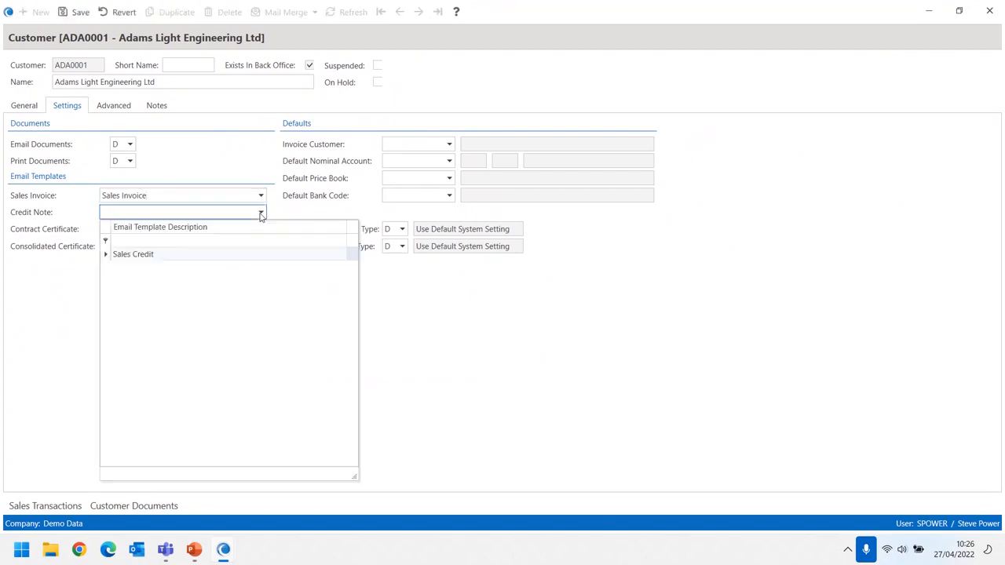
{"action": "left_click", "coordinate": [203, 256]}
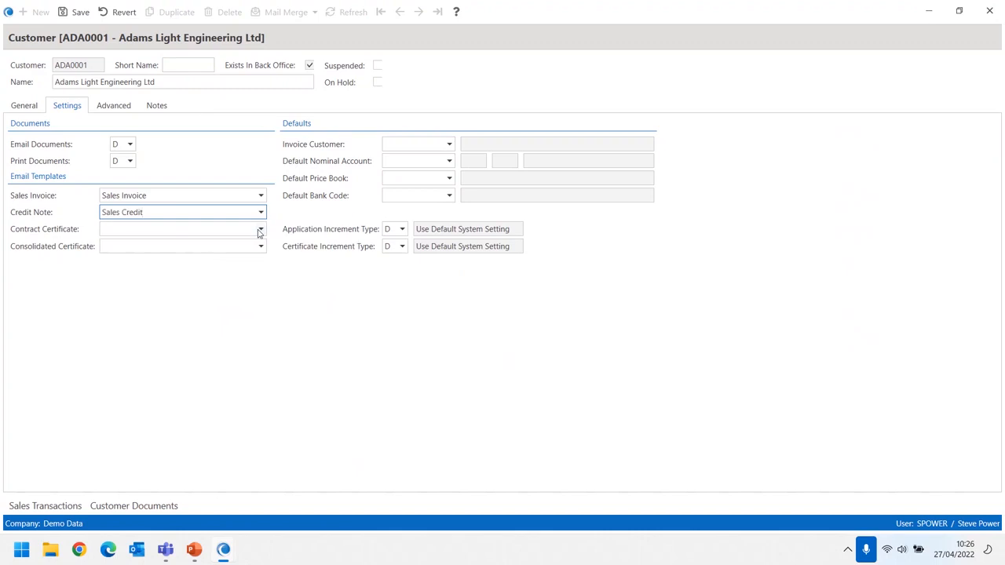
{"action": "left_click", "coordinate": [260, 230]}
{"action": "left_click", "coordinate": [166, 275]}
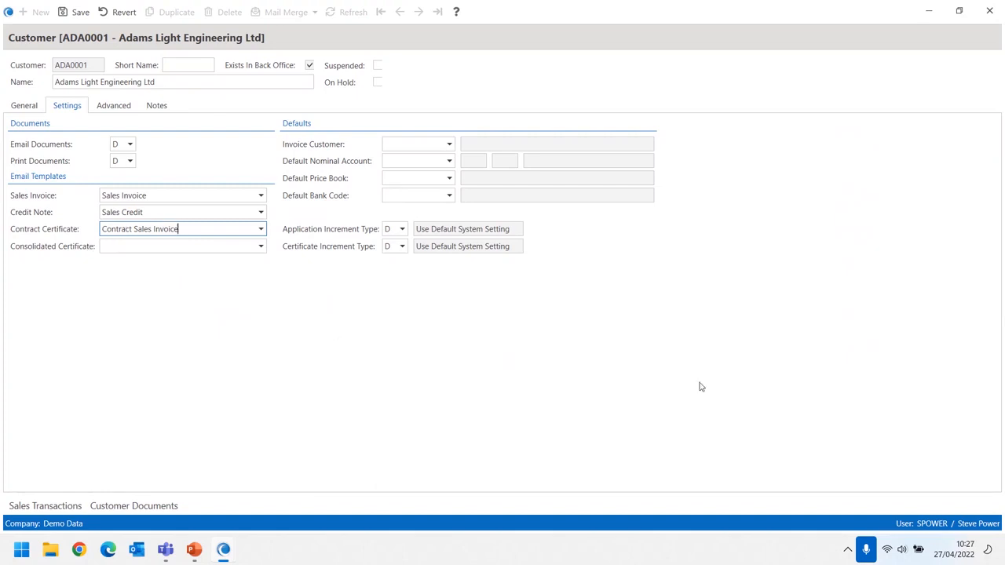
{"action": "left_click", "coordinate": [888, 425]}
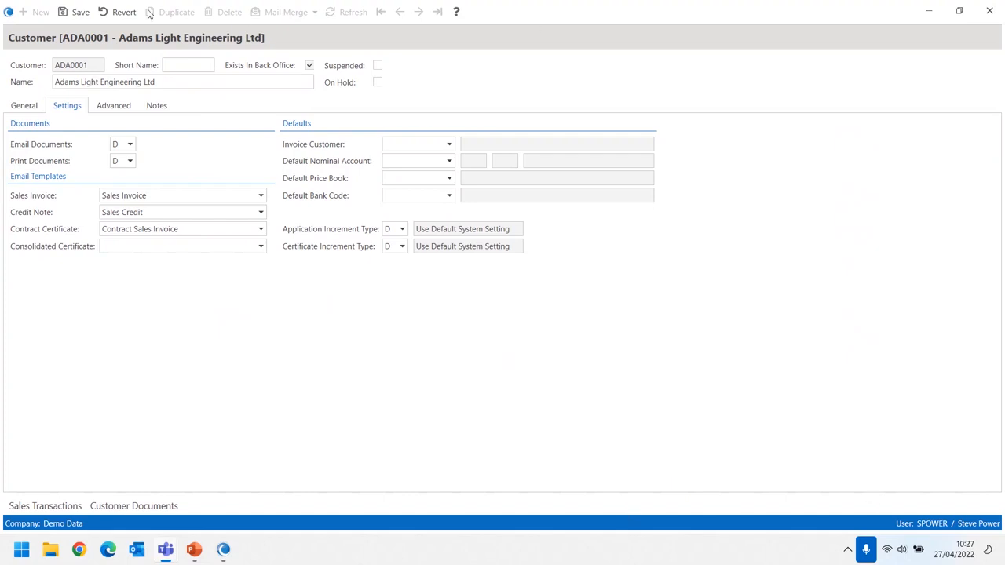
{"action": "left_click", "coordinate": [114, 12]}
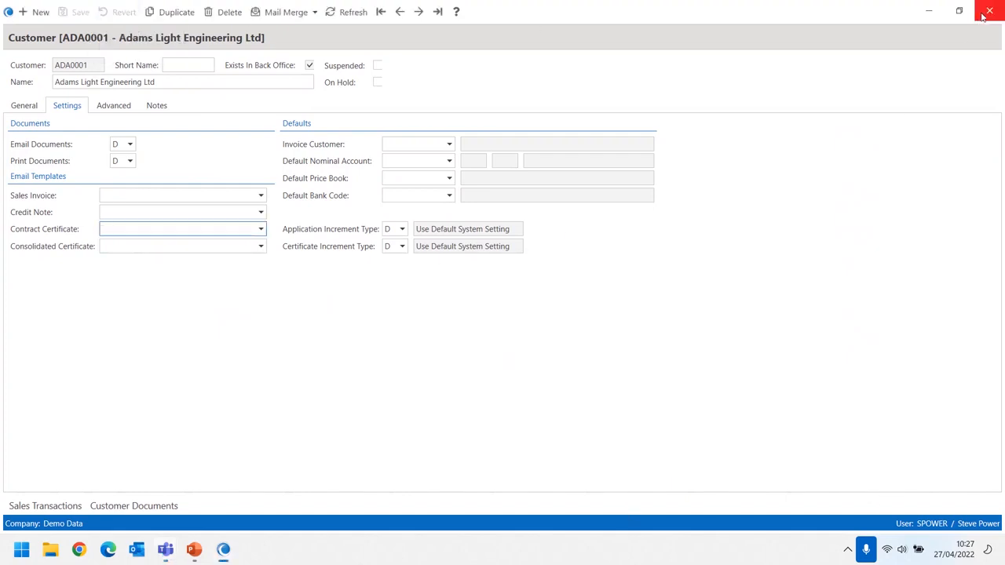
{"action": "left_click", "coordinate": [990, 11]}
- Examine the Sales Invoice email template in the Settings module's Email Templates list and return to the Settings menu
{"action": "left_click", "coordinate": [16, 36]}
{"action": "left_click", "coordinate": [550, 43]}
{"action": "left_click", "coordinate": [38, 448]}
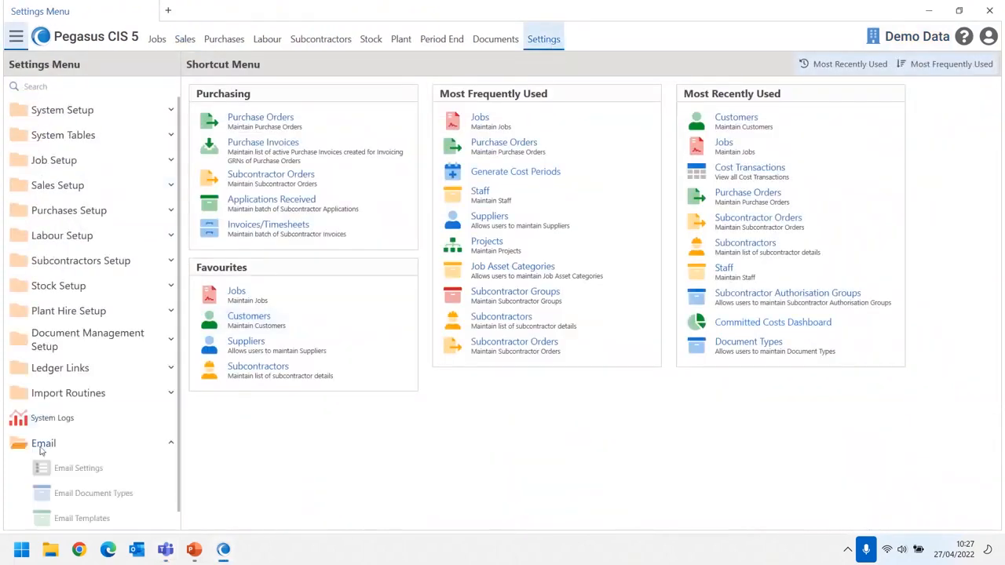
{"action": "left_click", "coordinate": [75, 521]}
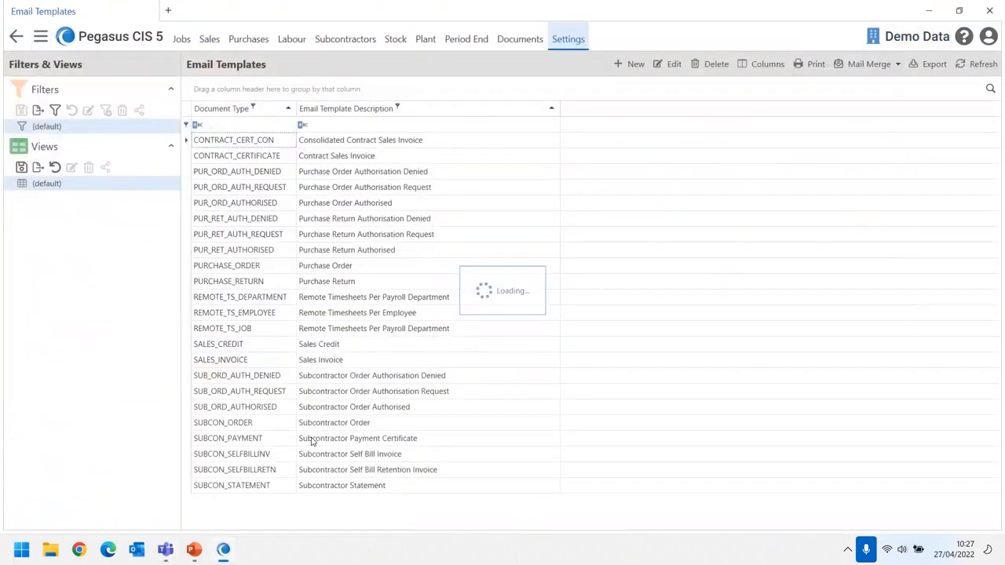
{"action": "double_click", "coordinate": [236, 360]}
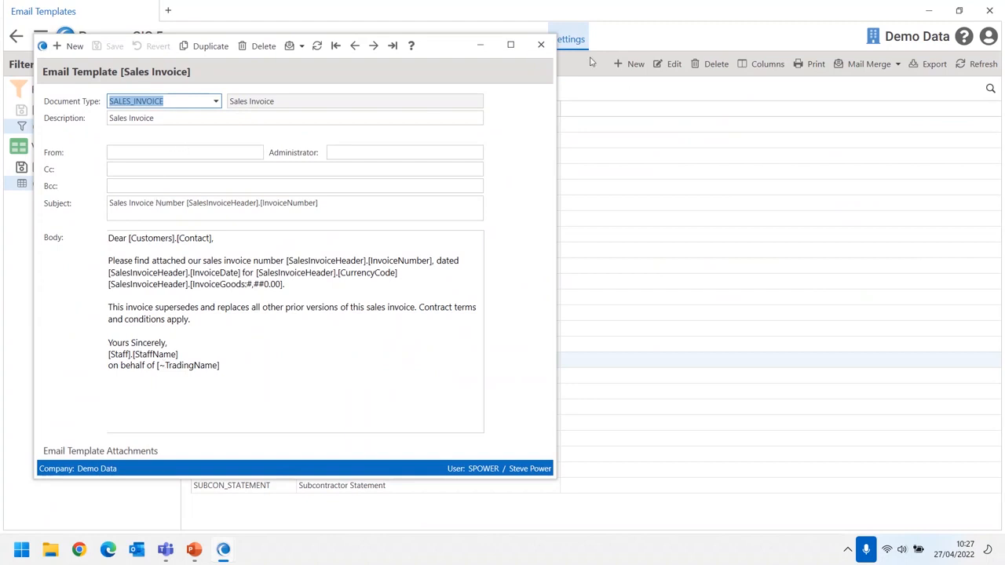
{"action": "left_click", "coordinate": [541, 45]}
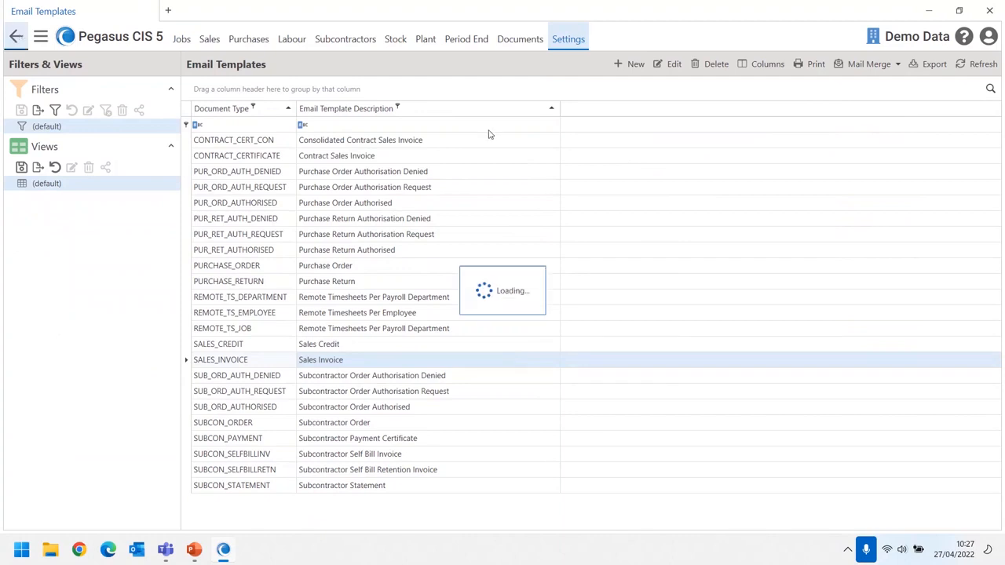
{"action": "left_click", "coordinate": [16, 36]}
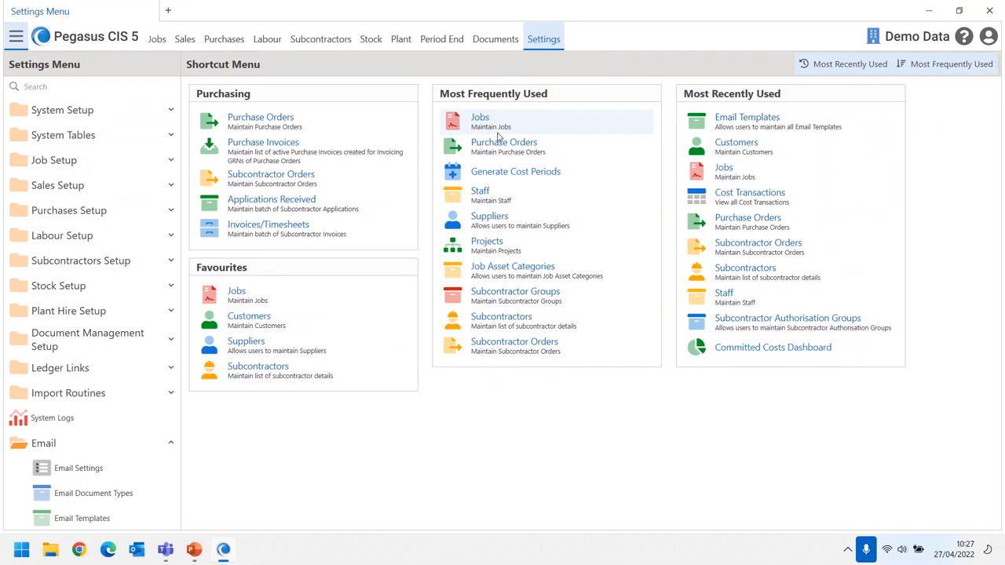
- Open the ROTHESAY FERRY TERMINAL job from the Jobs shortcut in Favourites
{"action": "left_click", "coordinate": [157, 38]}
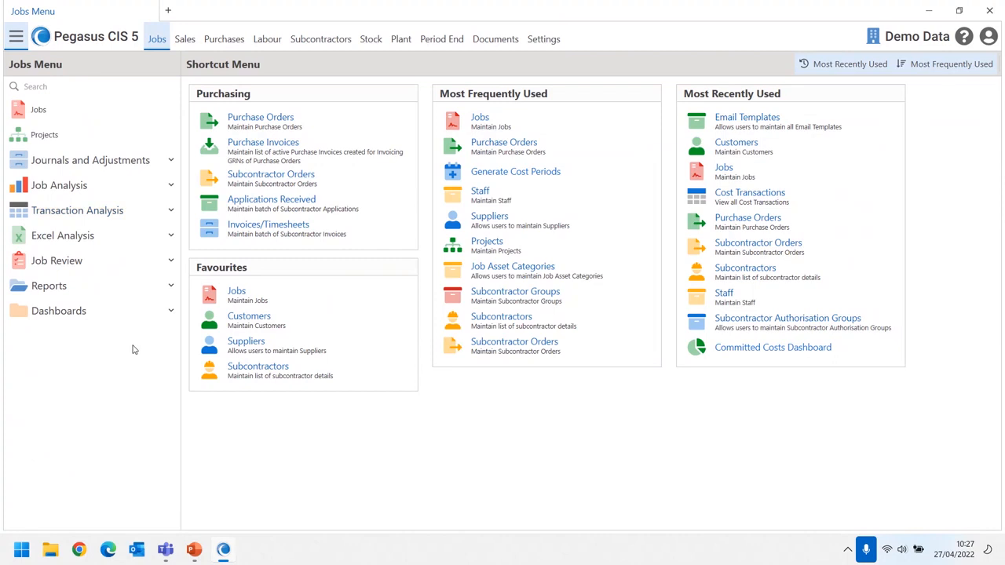
{"action": "left_click", "coordinate": [238, 294]}
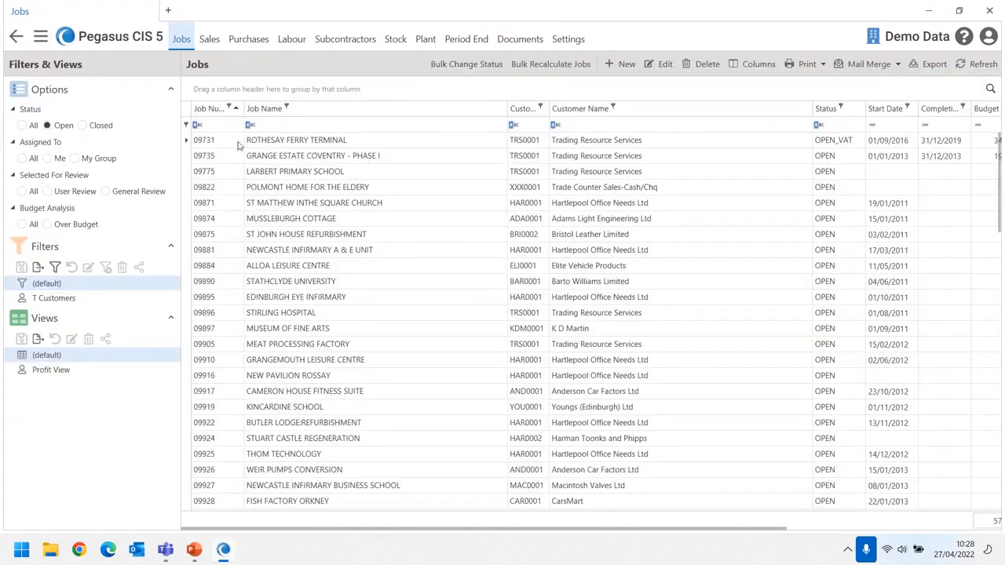
{"action": "double_click", "coordinate": [227, 139]}
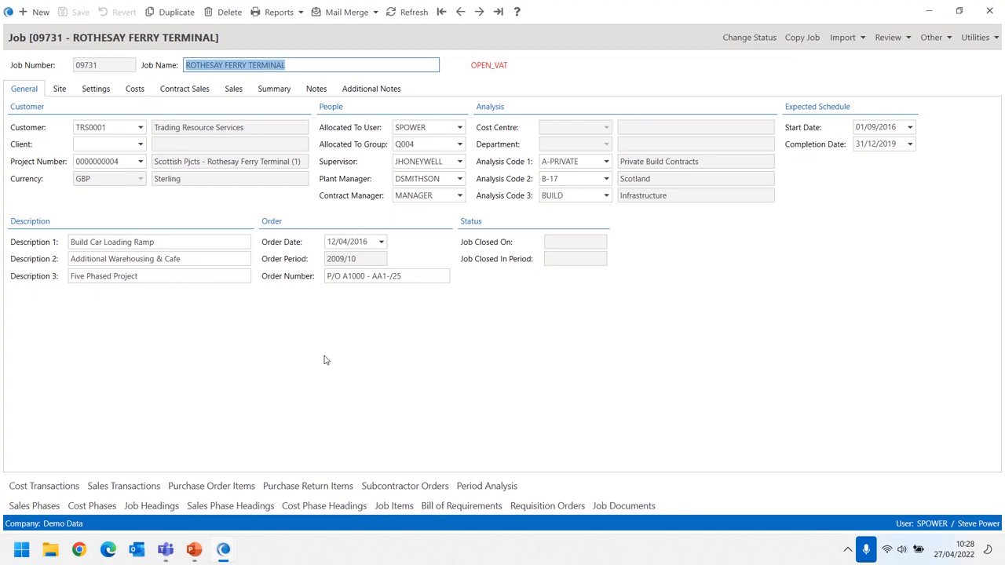
- Examine the job's Site, Settings, Contract Sales, Sales, Summary and Costs pages
{"action": "left_click", "coordinate": [60, 90]}
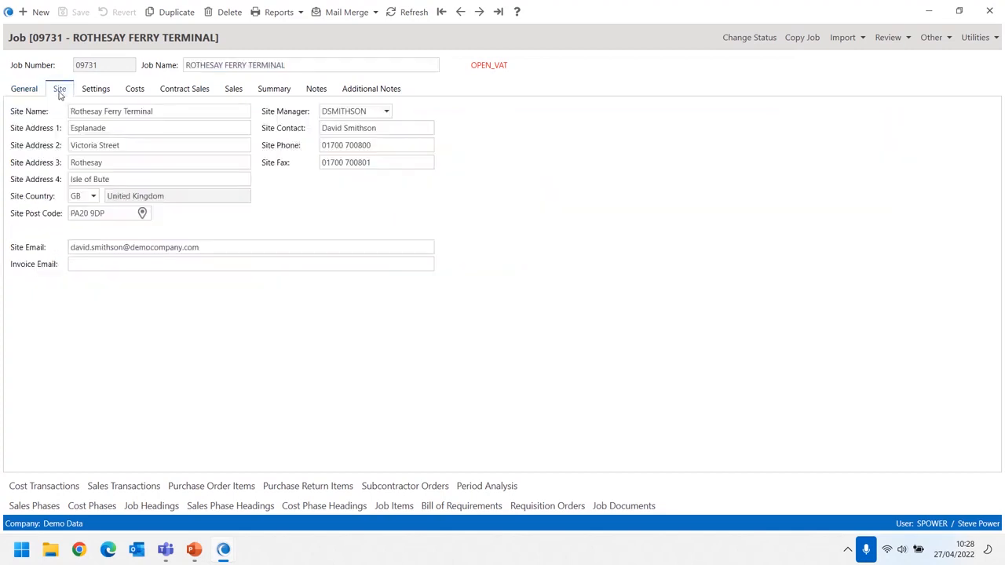
{"action": "left_click", "coordinate": [92, 91]}
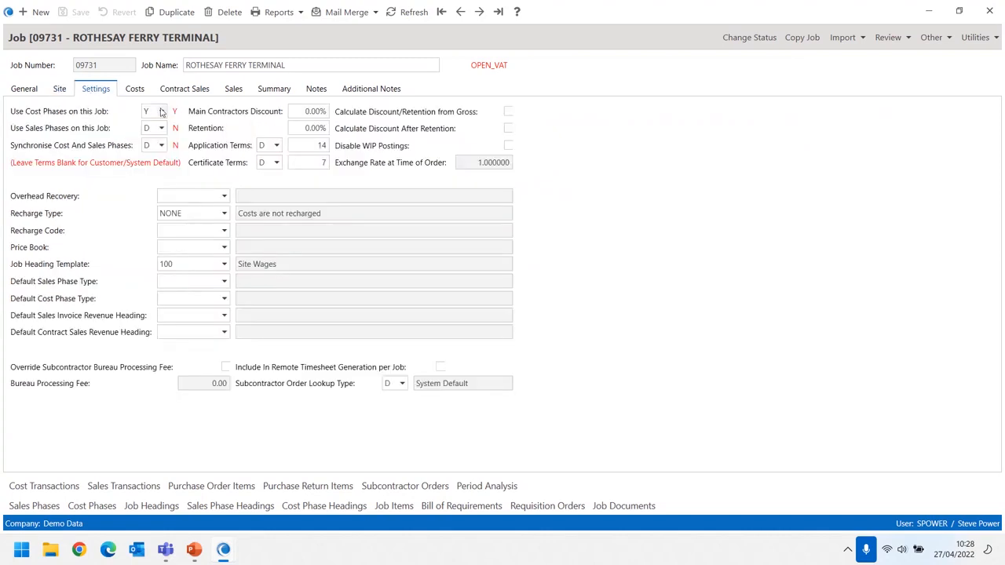
{"action": "left_click", "coordinate": [183, 92]}
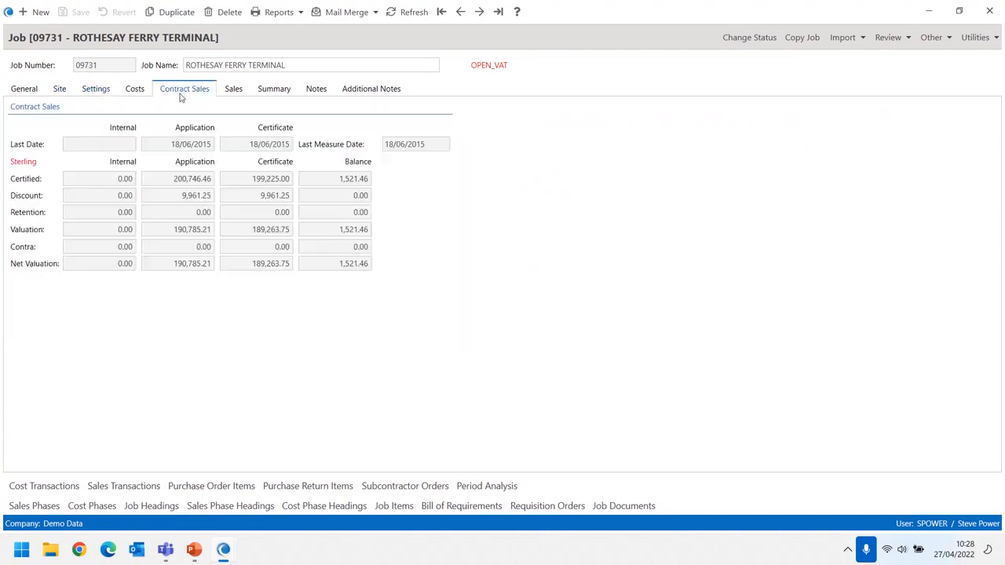
{"action": "left_click", "coordinate": [234, 89]}
{"action": "left_click", "coordinate": [272, 90]}
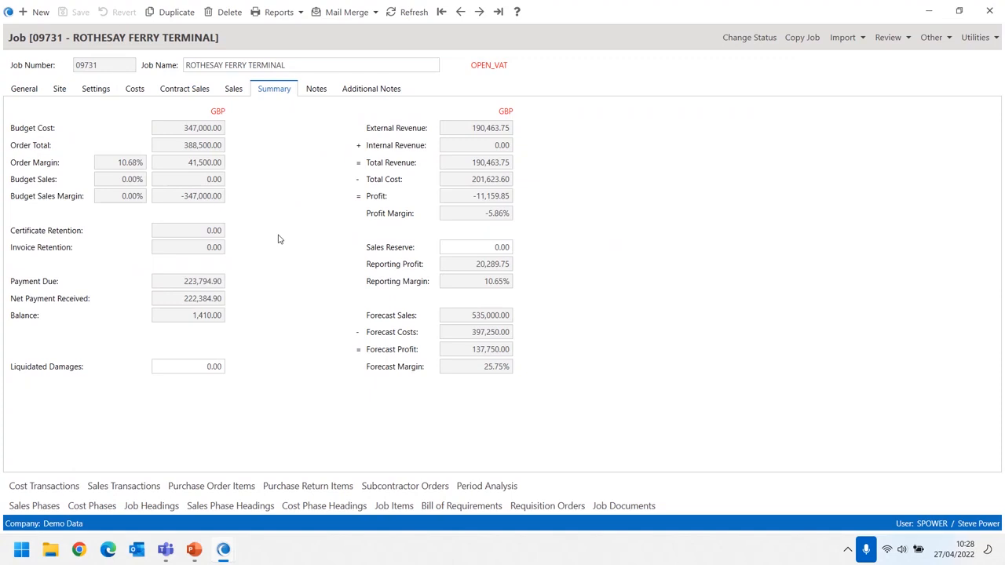
{"action": "left_click", "coordinate": [134, 89]}
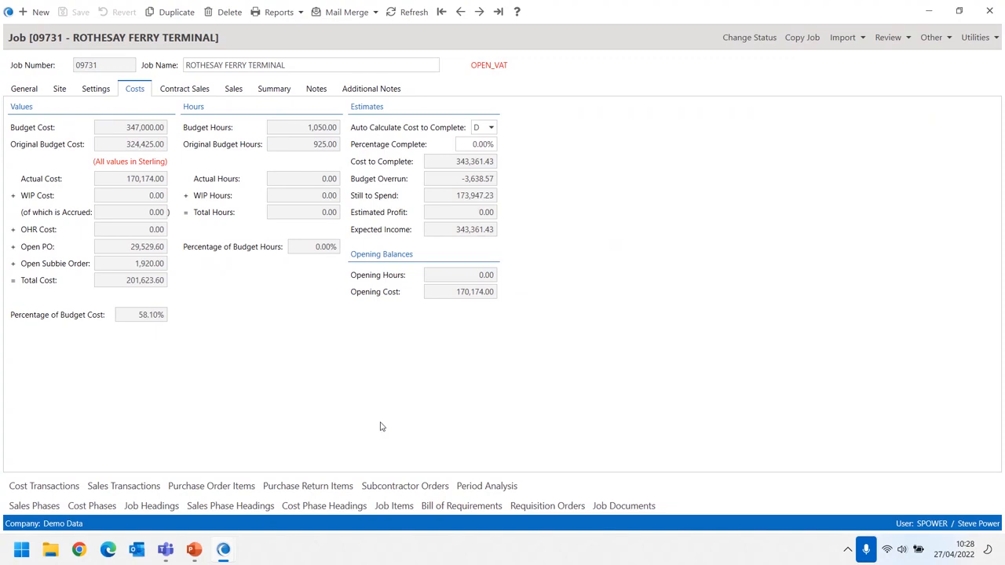
- Show the job's Cost Phases and pin them open beneath the job's cost details
{"action": "left_click", "coordinate": [89, 507]}
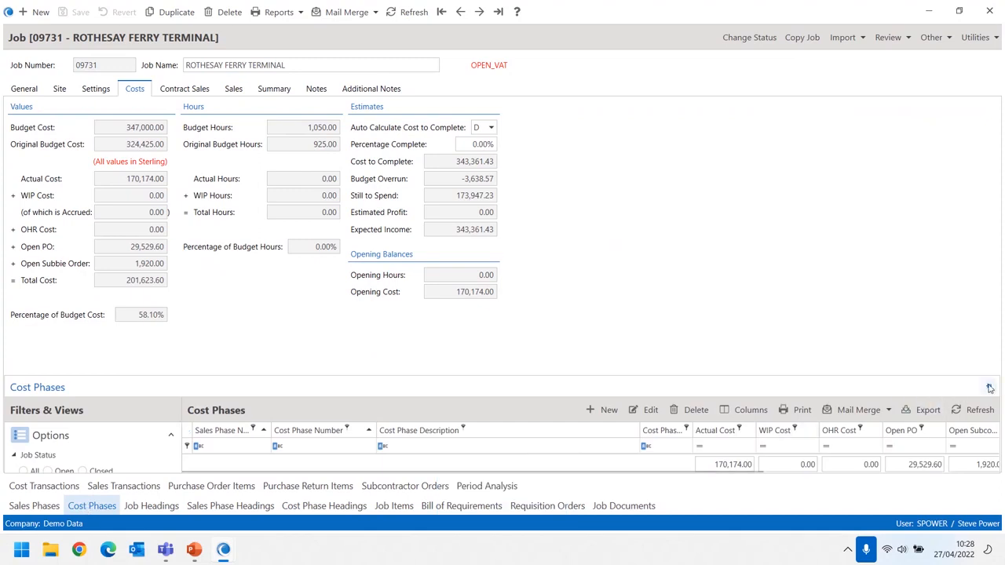
{"action": "left_click", "coordinate": [989, 386]}
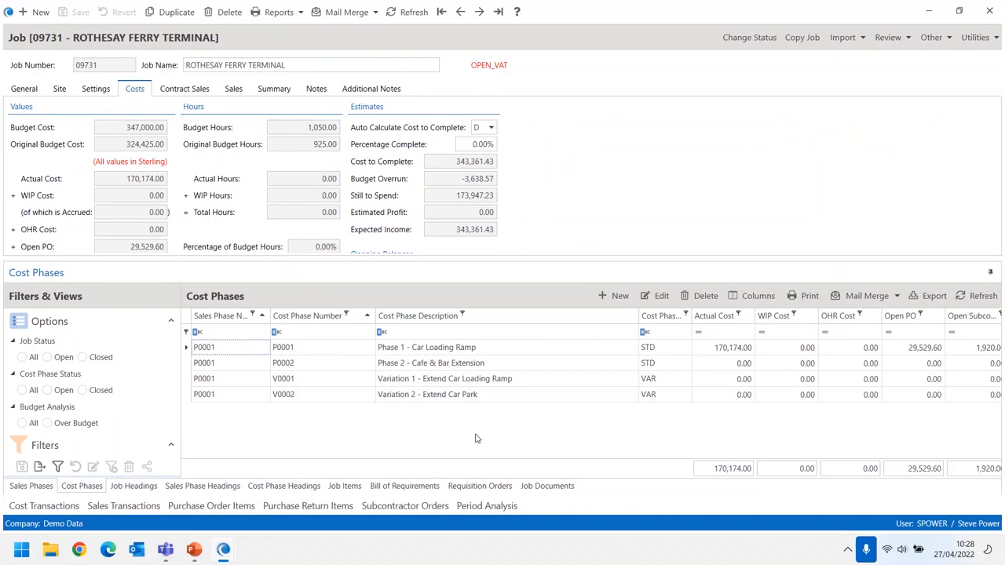
- Open the Phase 1 - Car Loading Ramp cost phase and pin its Cost Phase Headings open
{"action": "double_click", "coordinate": [225, 350]}
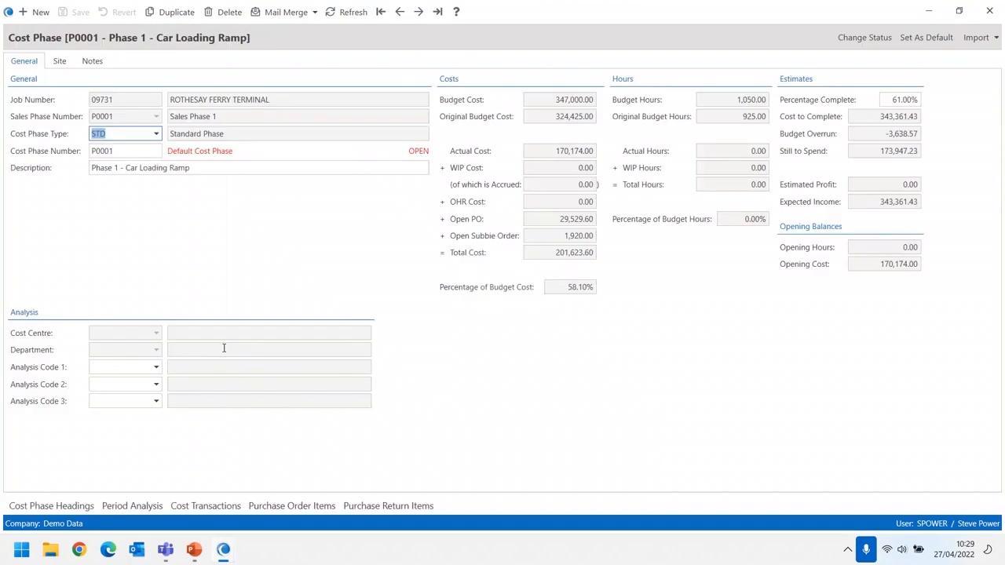
{"action": "left_click", "coordinate": [77, 509]}
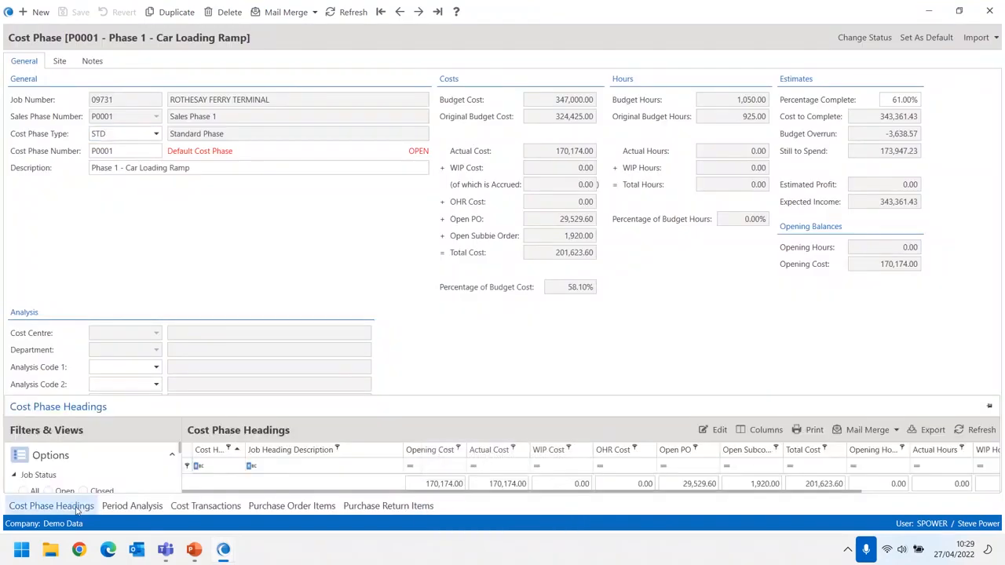
{"action": "left_click", "coordinate": [990, 407]}
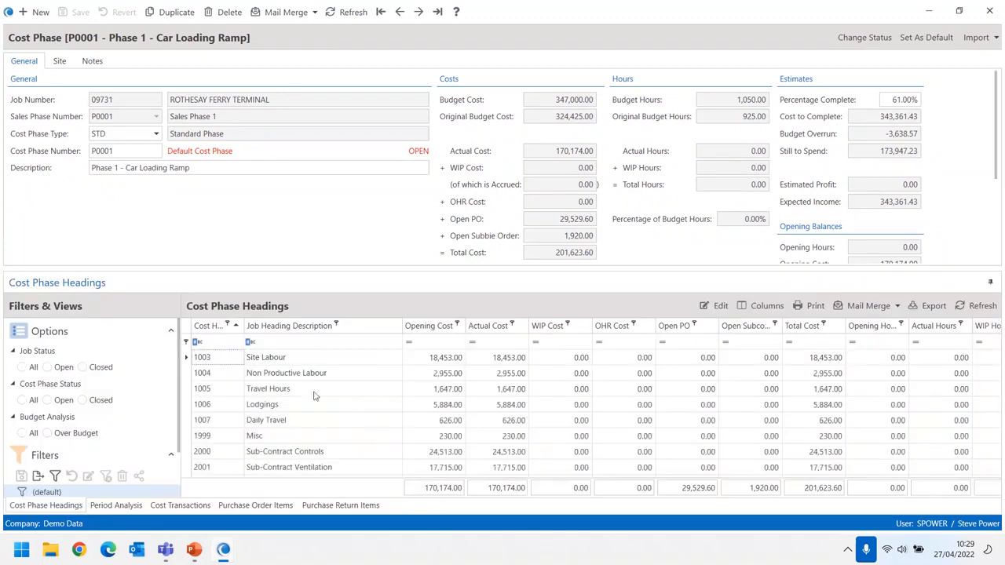
- Examine the cost and budget details of the Plant Hire cost heading 4000 and close its record
{"action": "scroll", "coordinate": [342, 408], "scroll_direction": "down", "scroll_amount": 5}
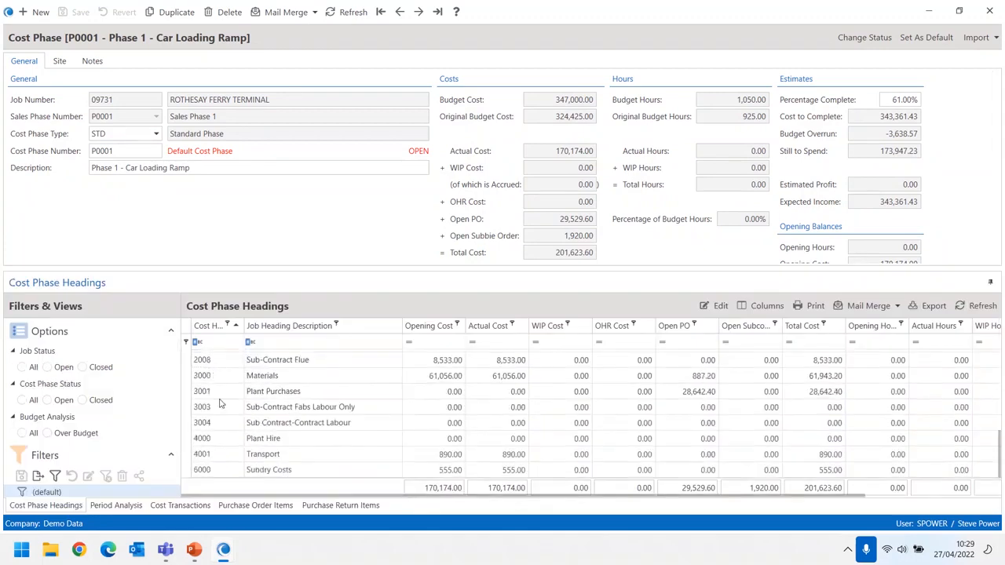
{"action": "left_click", "coordinate": [208, 441]}
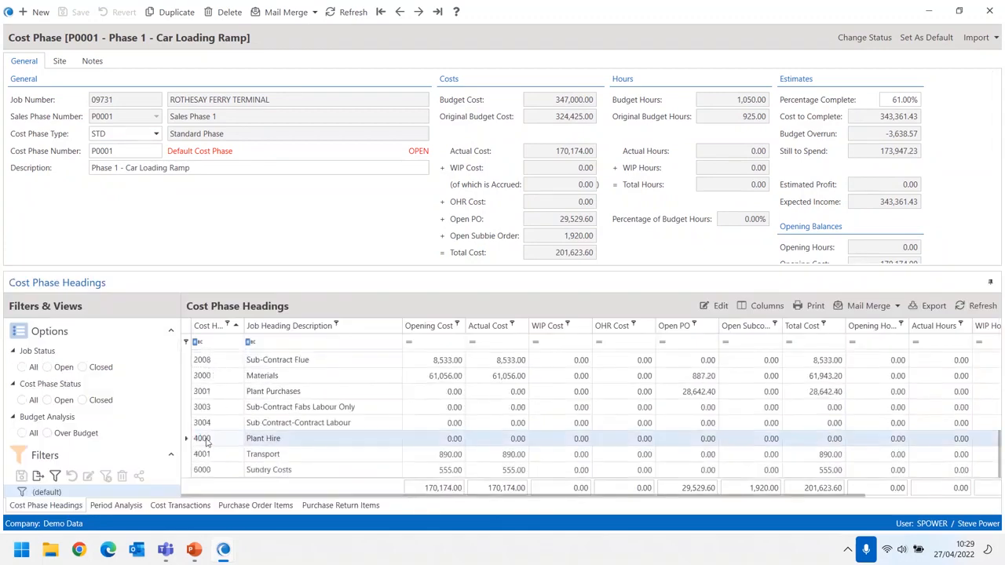
{"action": "double_click", "coordinate": [208, 441]}
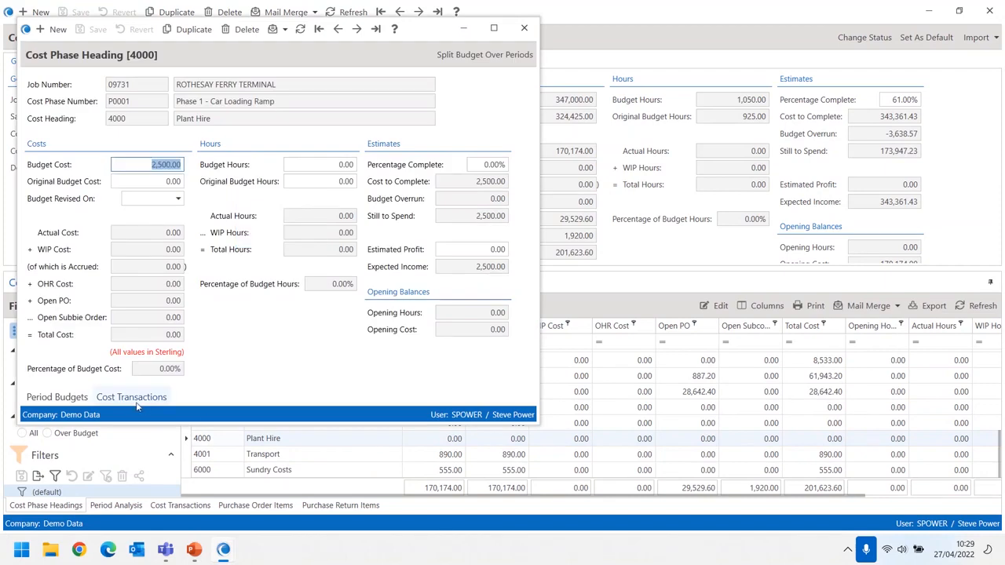
{"action": "left_click", "coordinate": [524, 27]}
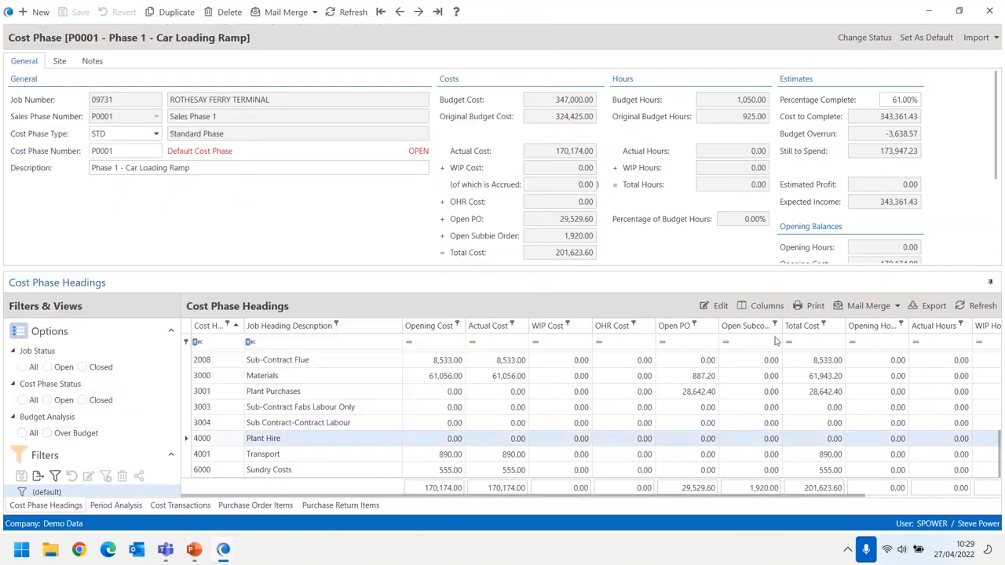
- Unpin the Cost Phase Headings, close the cost phase and auto-hide the job's Cost Phases
{"action": "left_click", "coordinate": [990, 283]}
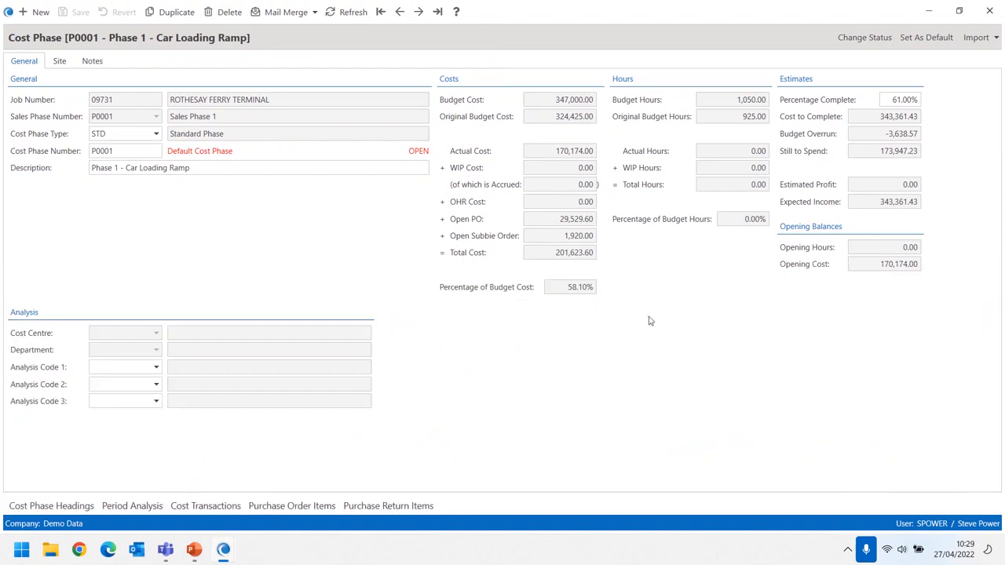
{"action": "left_click", "coordinate": [992, 13]}
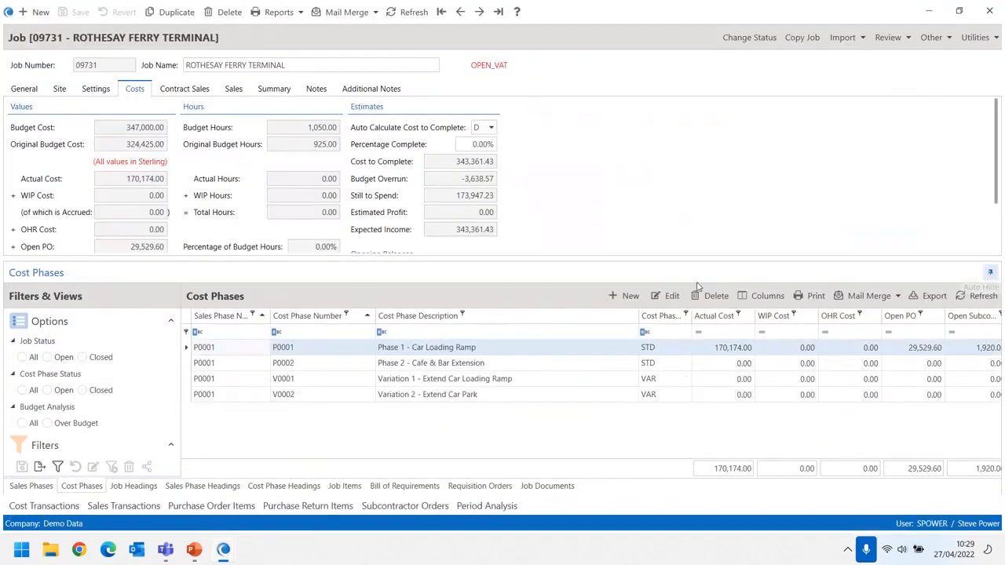
{"action": "left_click", "coordinate": [991, 273]}
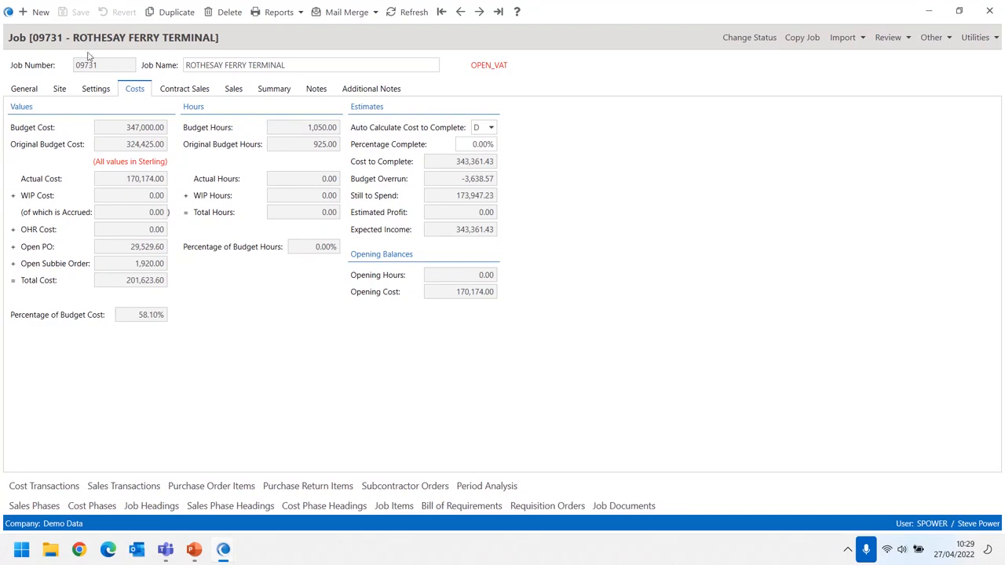
- Pin the Cost Transactions open on the job's General page and dock them along the record's right-hand side
{"action": "left_click", "coordinate": [32, 88]}
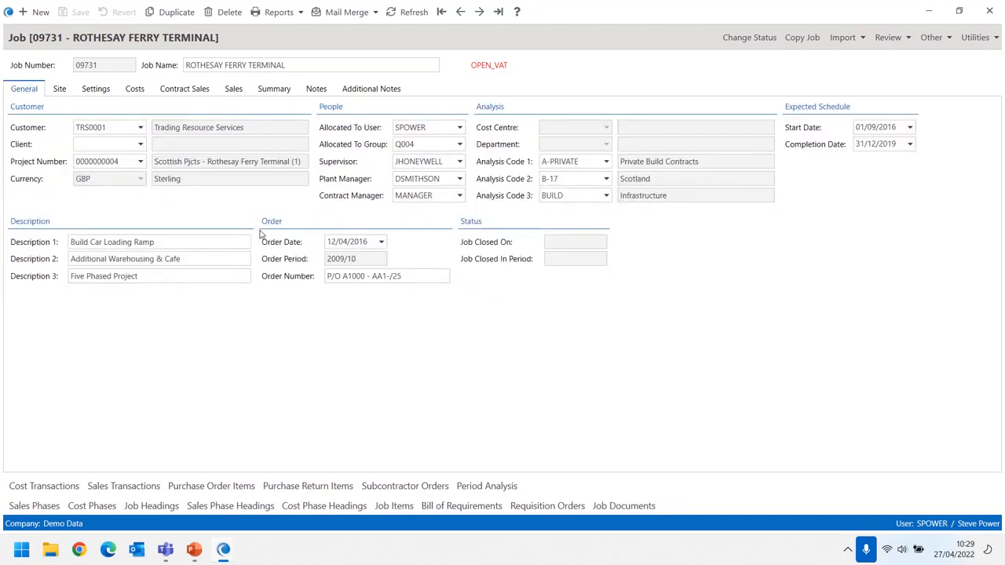
{"action": "left_click", "coordinate": [46, 488]}
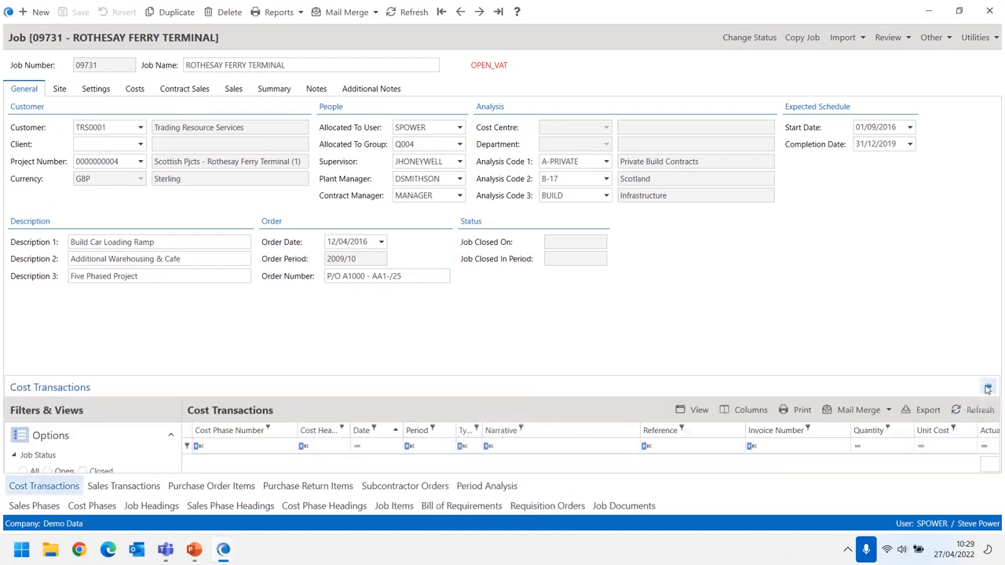
{"action": "left_click", "coordinate": [989, 387]}
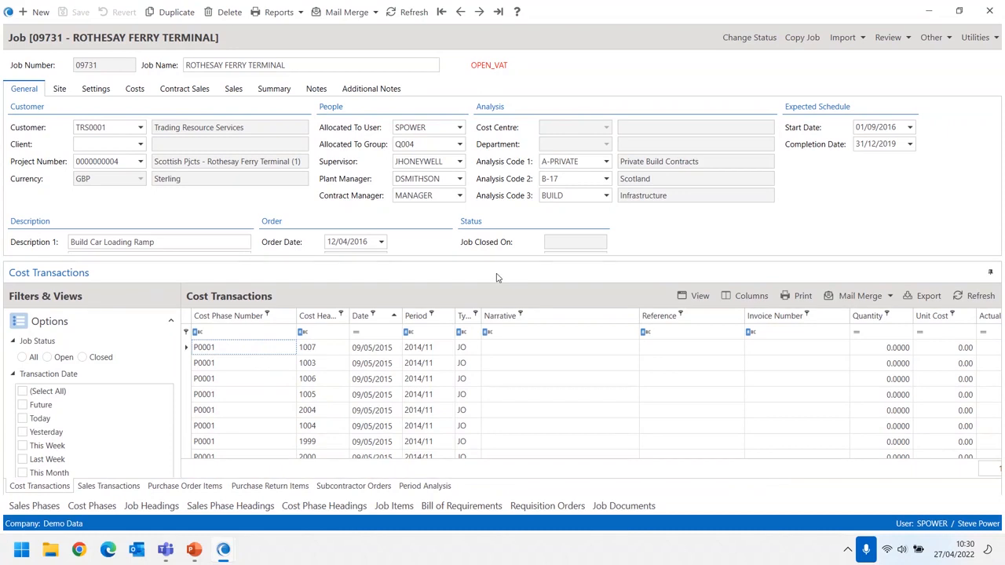
{"action": "left_click_drag", "start_coordinate": [498, 275], "coordinate": [599, 304]}
{"action": "left_click_drag", "start_coordinate": [926, 174], "coordinate": [715, 168]}
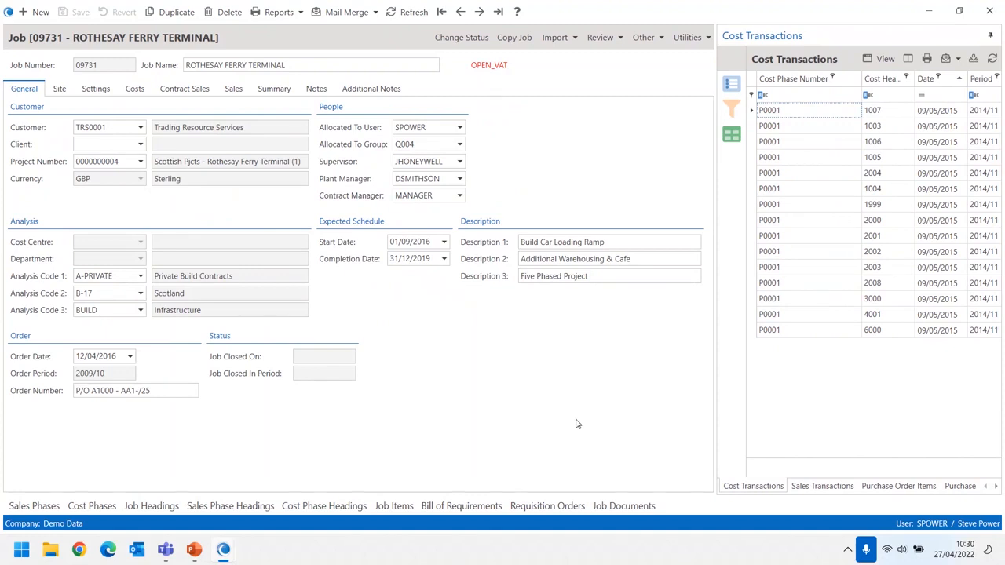
- Browse forward two jobs to LARBERT PRIMARY SCHOOL with the Cost Transactions docked, and return to ROTHESAY FERRY TERMINAL
{"action": "left_click", "coordinate": [481, 13]}
{"action": "left_click", "coordinate": [480, 13]}
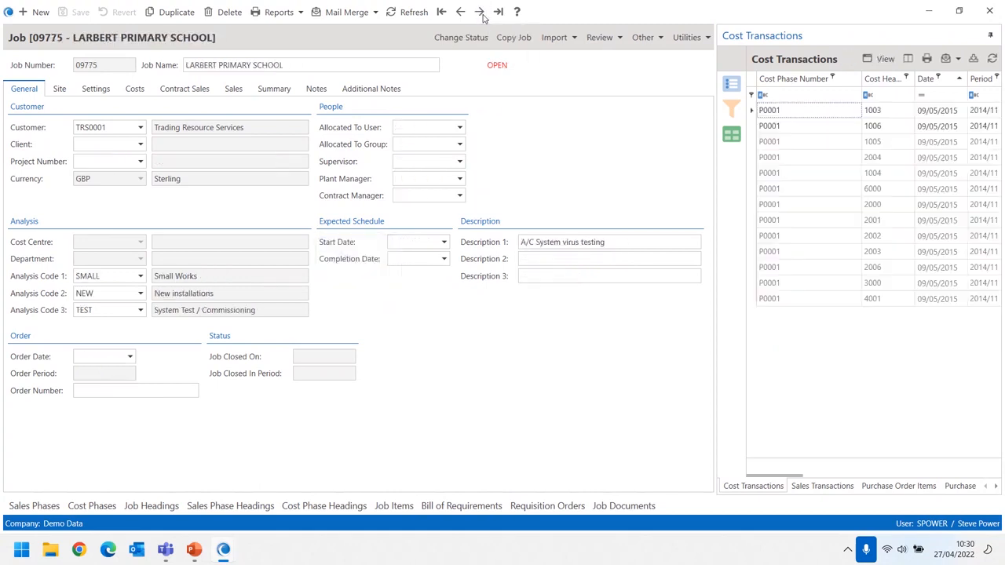
{"action": "left_click", "coordinate": [461, 13]}
{"action": "left_click", "coordinate": [461, 12]}
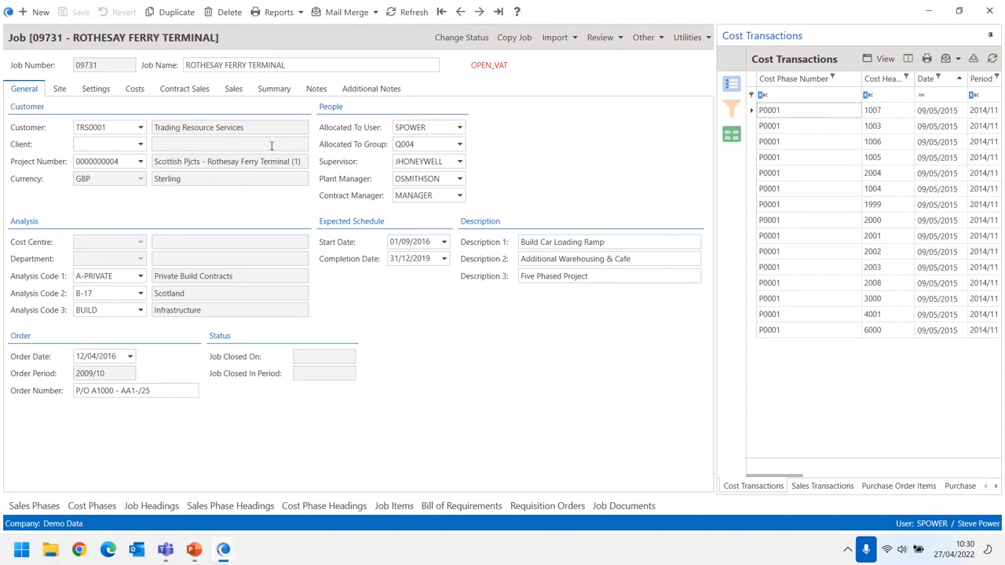
- Close and reopen the ROTHESAY FERRY TERMINAL job to check its docked layout, and return to the Jobs list
{"action": "left_click", "coordinate": [990, 11]}
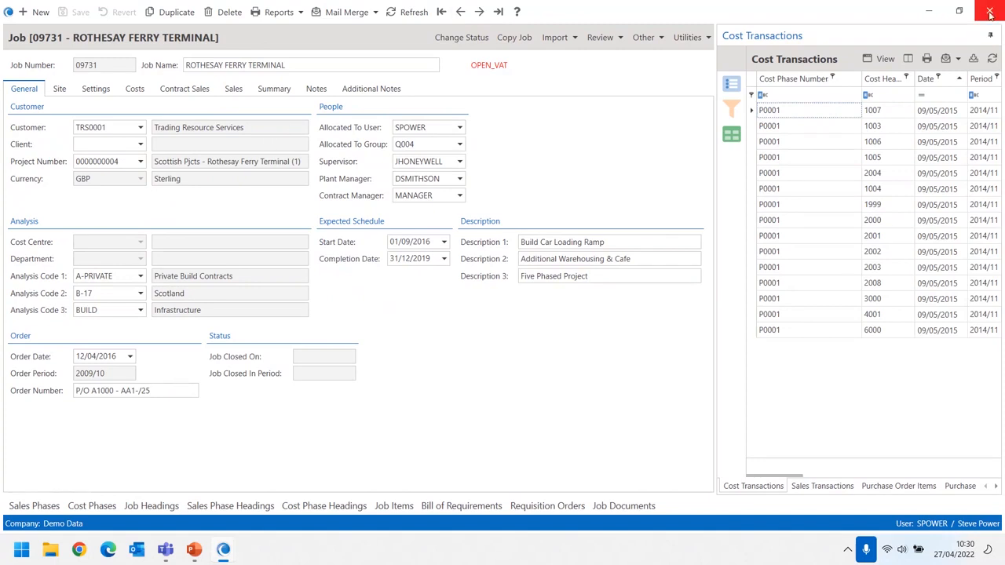
{"action": "double_click", "coordinate": [218, 139]}
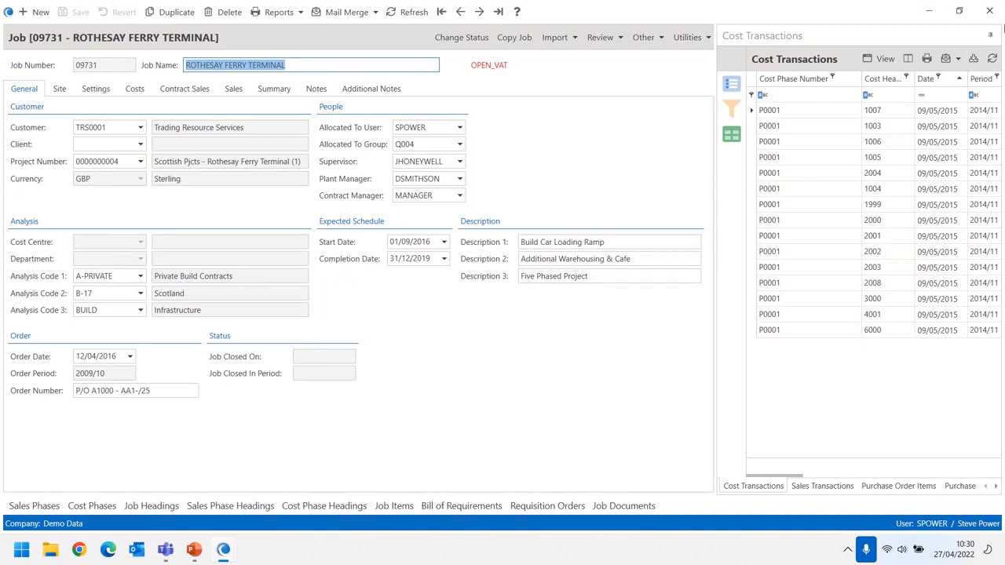
{"action": "left_click", "coordinate": [991, 11]}
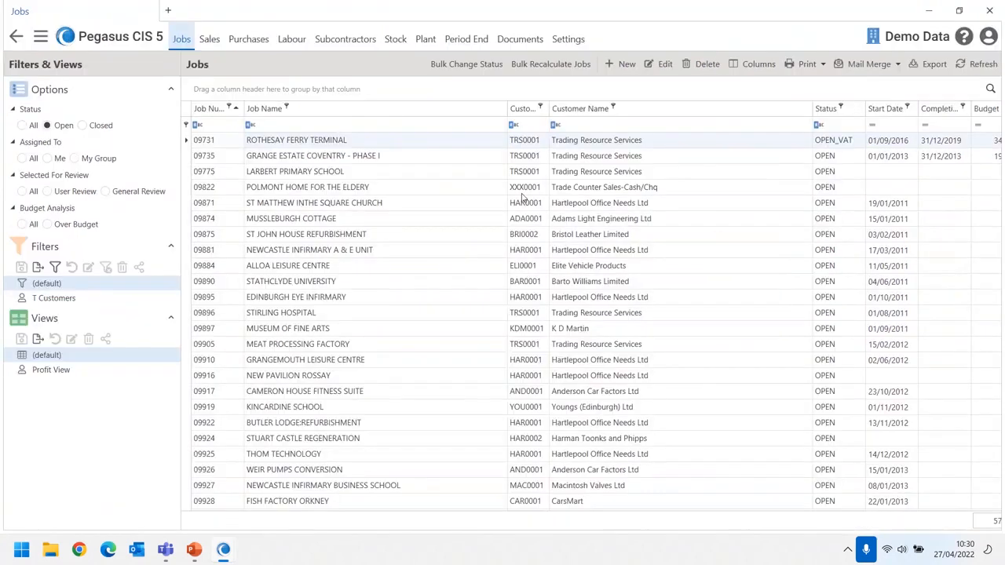
- Preview the Contract Performance Report from the Jobs list and close the preview
{"action": "left_click", "coordinate": [807, 63]}
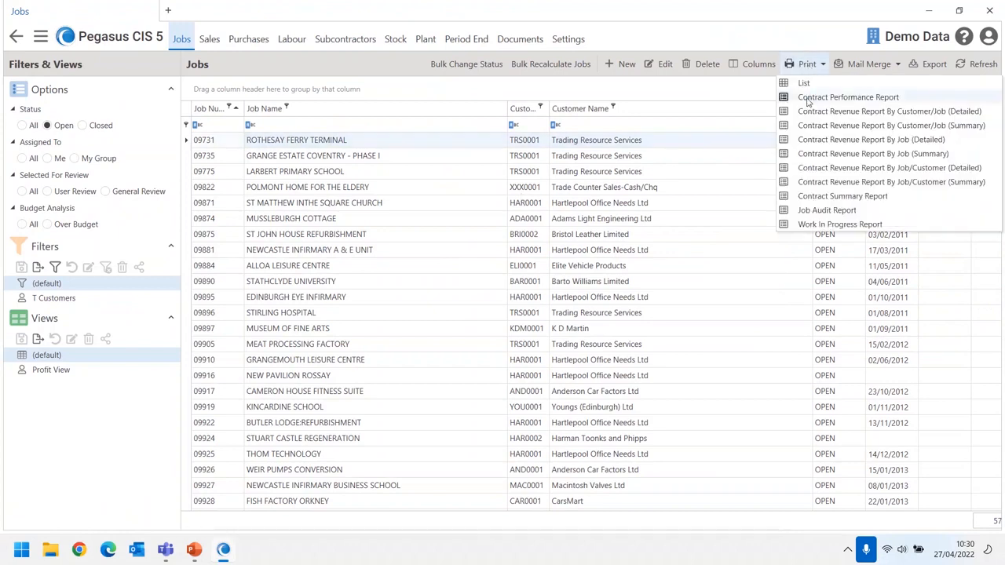
{"action": "left_click", "coordinate": [801, 97]}
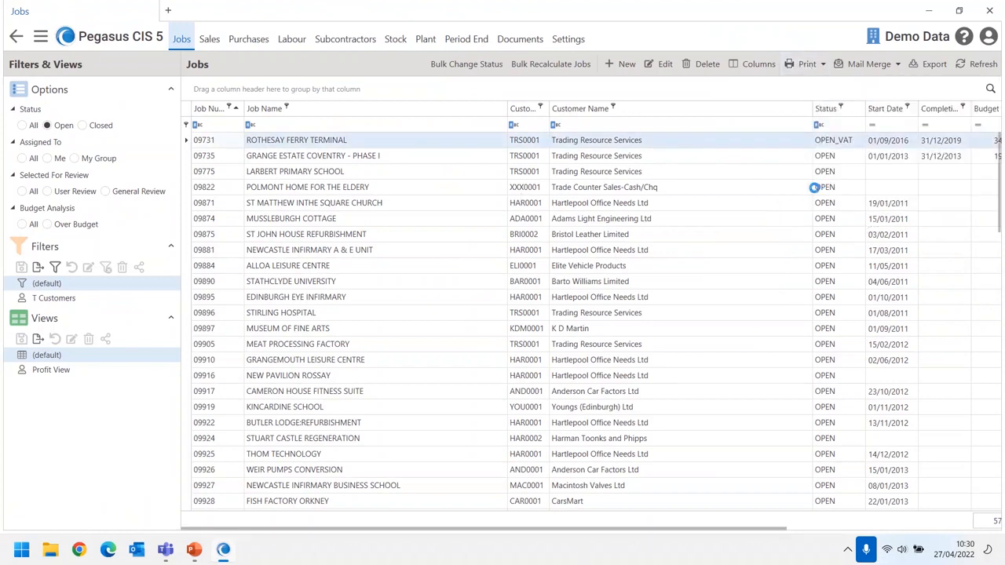
{"action": "left_click", "coordinate": [606, 275]}
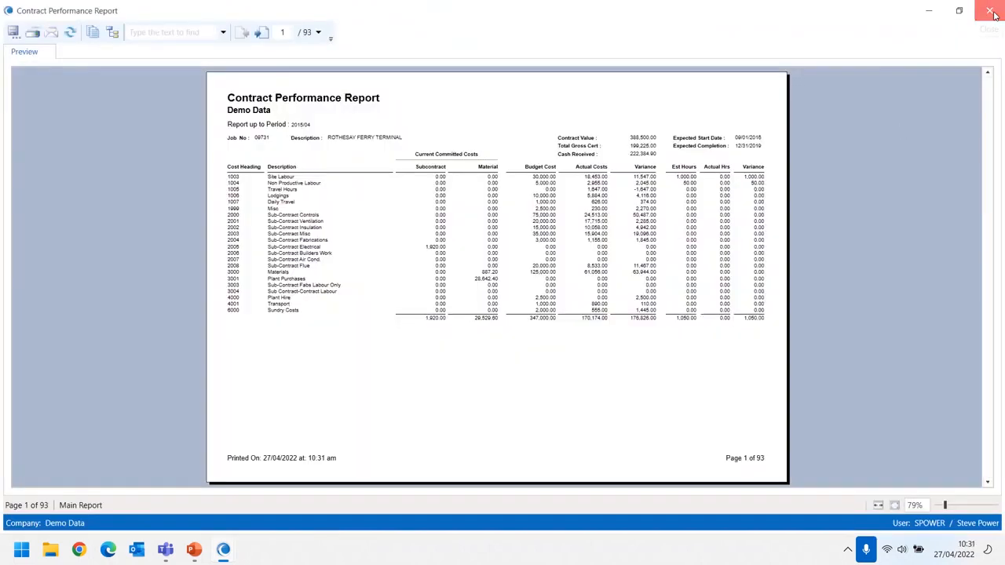
{"action": "left_click", "coordinate": [991, 12]}
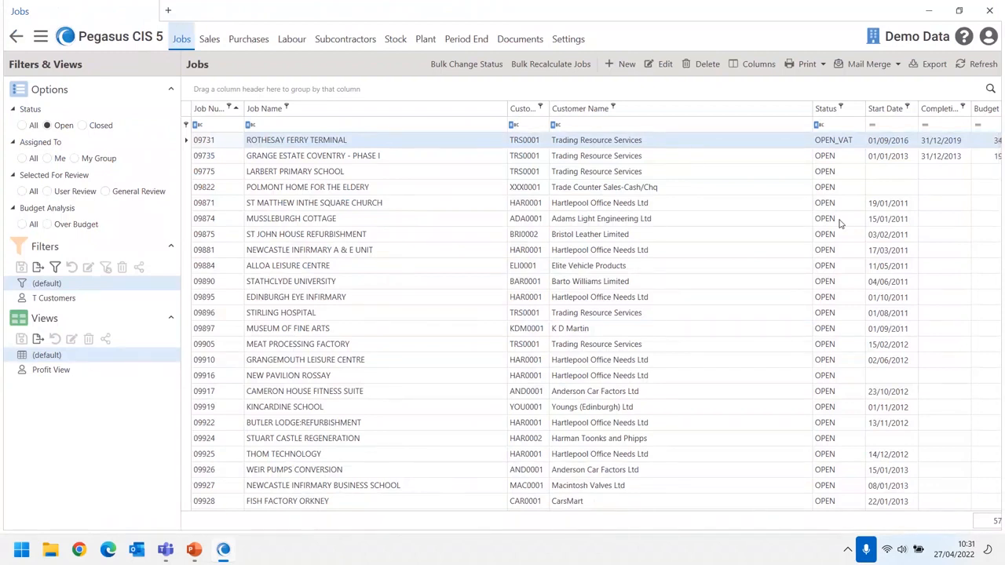
- Reopen the ROTHESAY FERRY TERMINAL job and pin its Job Documents open beneath the job details
{"action": "double_click", "coordinate": [223, 142]}
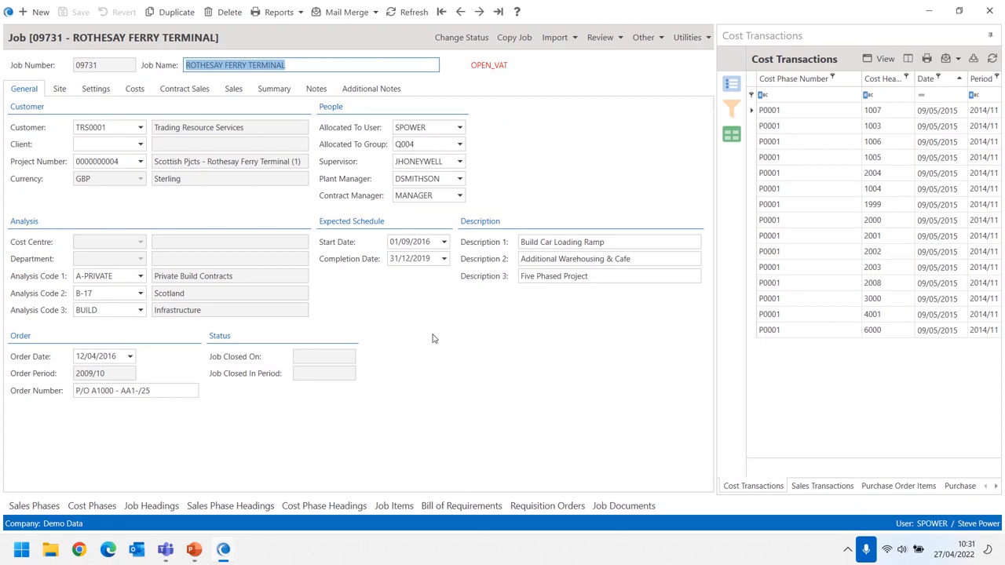
{"action": "left_click", "coordinate": [678, 512]}
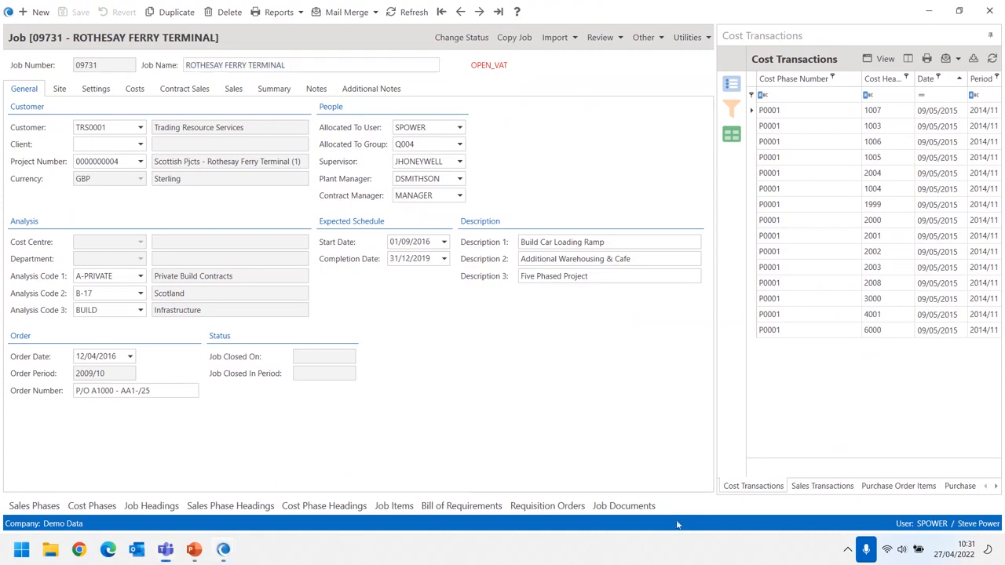
{"action": "left_click", "coordinate": [619, 507]}
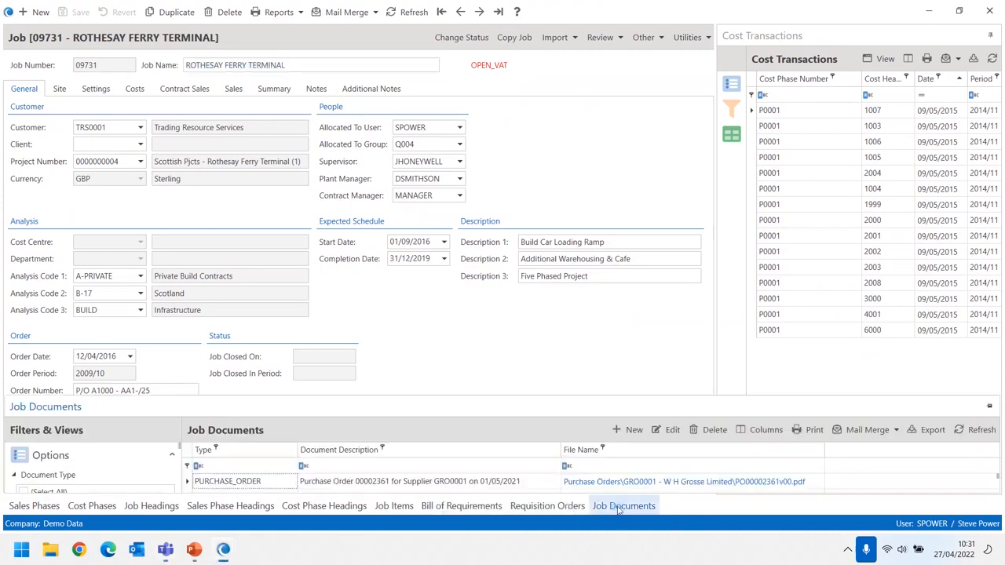
{"action": "left_click", "coordinate": [988, 408]}
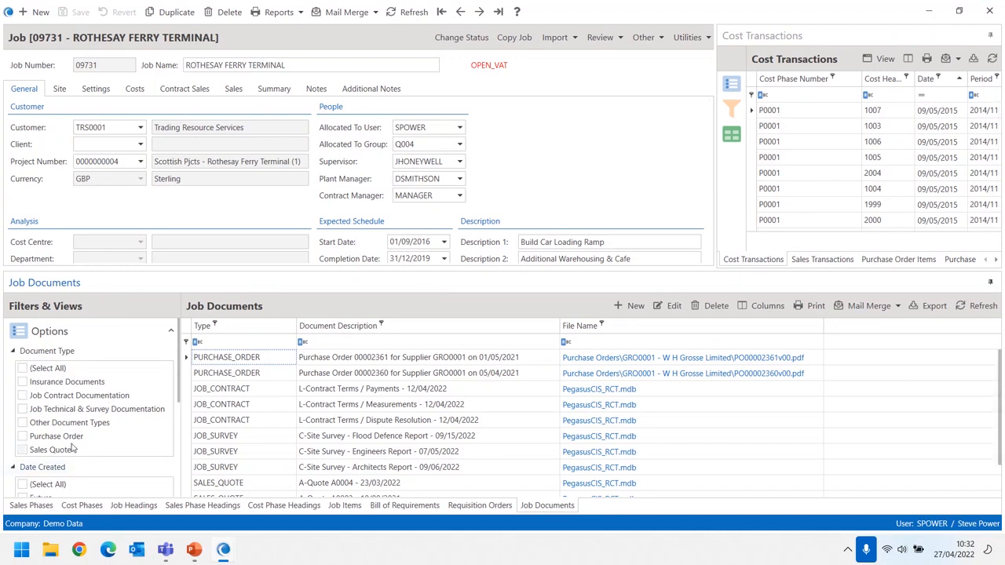
- Filter the job documents to the Sales Quote and Purchase Order types and close the job
{"action": "left_click", "coordinate": [23, 450]}
{"action": "left_click", "coordinate": [23, 436]}
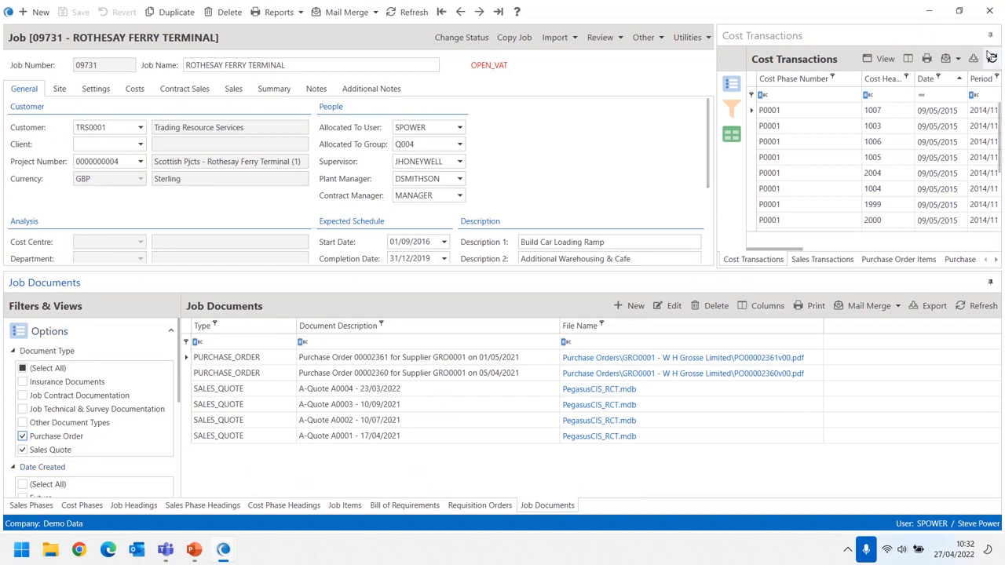
{"action": "left_click", "coordinate": [990, 11]}
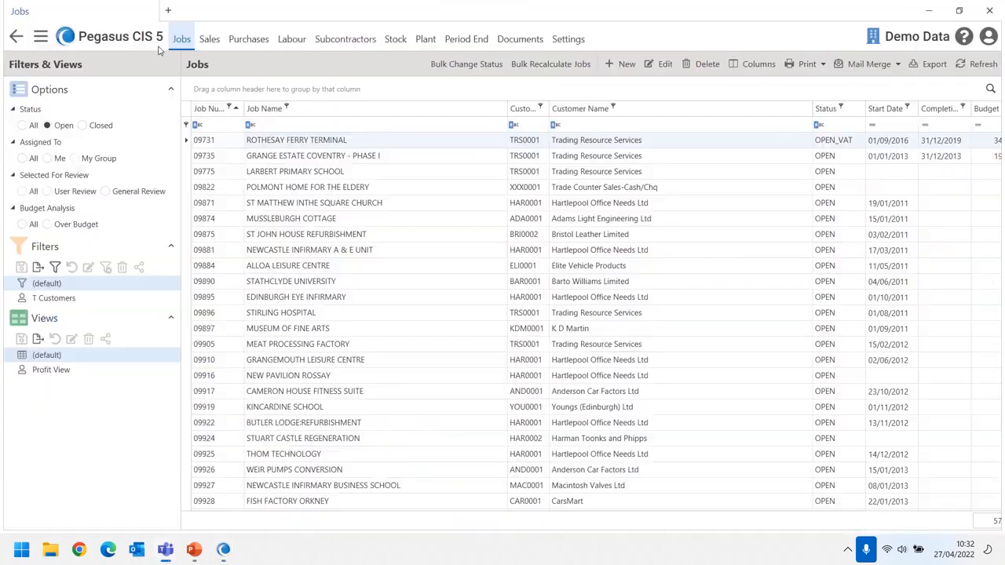
- Examine the Documents list in the Documents module and return to the Documents menu
{"action": "left_click", "coordinate": [17, 38]}
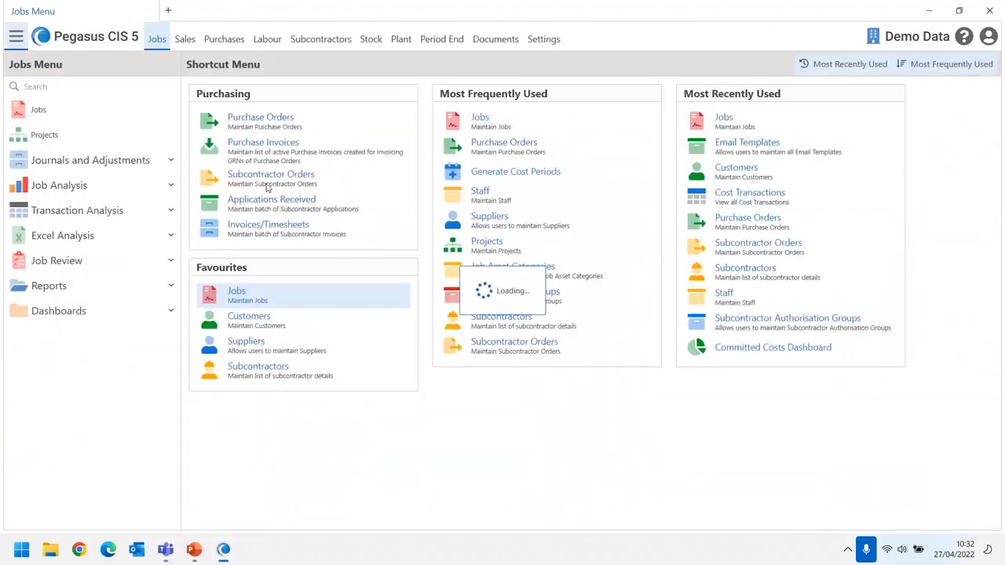
{"action": "left_click", "coordinate": [495, 38]}
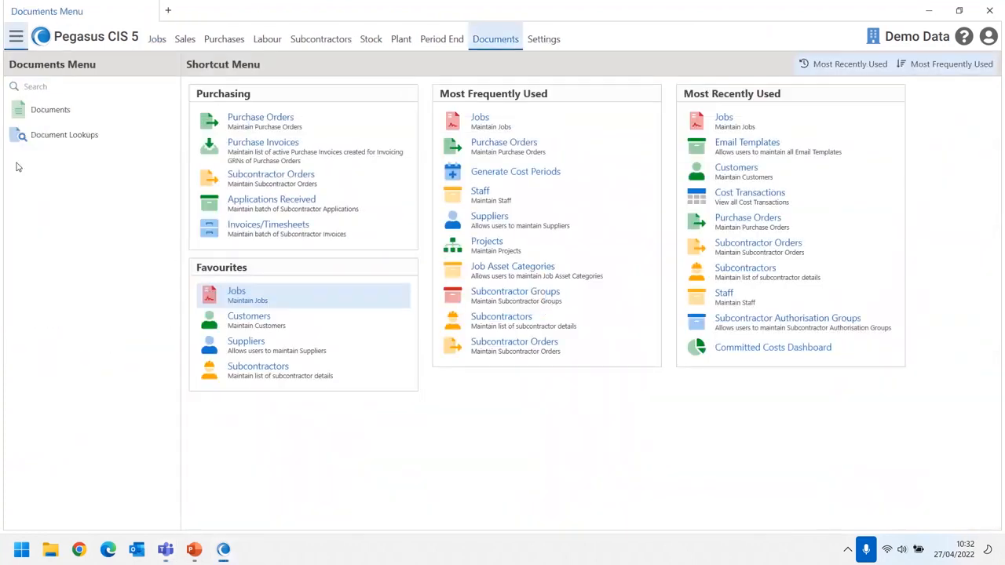
{"action": "left_click", "coordinate": [51, 111]}
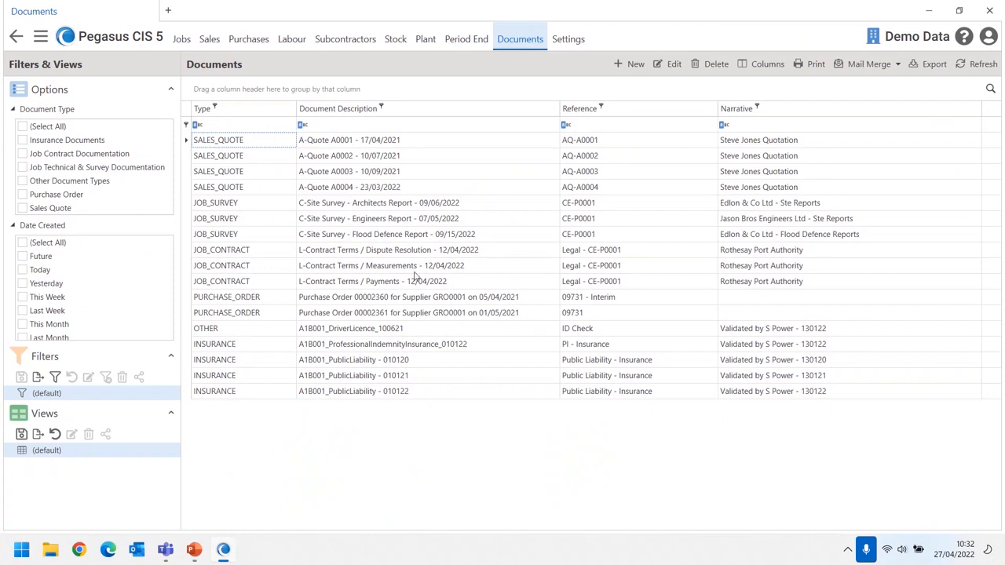
{"action": "left_click", "coordinate": [15, 36]}
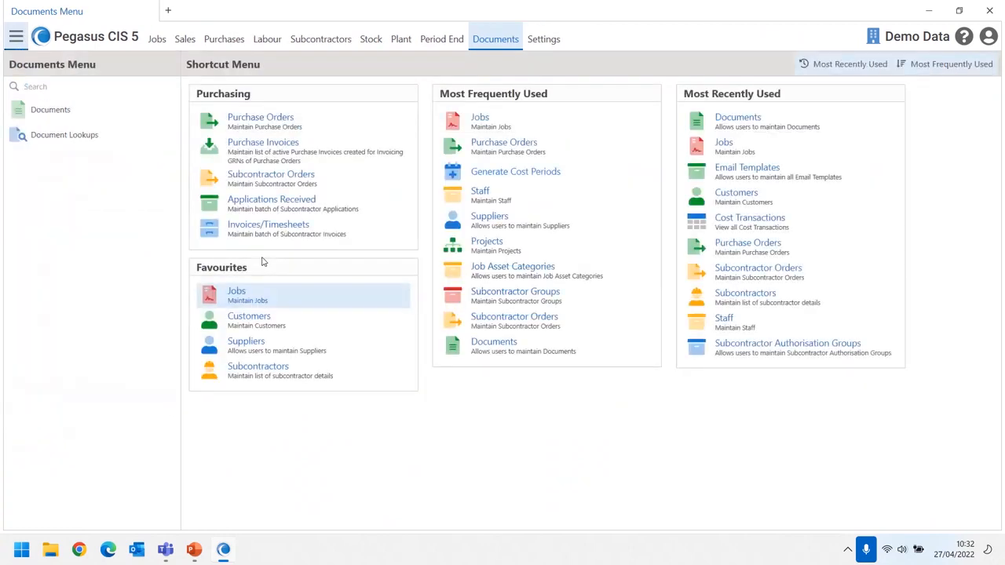
- Open the Sales module's Aged Debtors (Base) Dashboard, filter it to Adams Light Engineering Ltd and examine the chart and transactions
{"action": "left_click", "coordinate": [185, 39]}
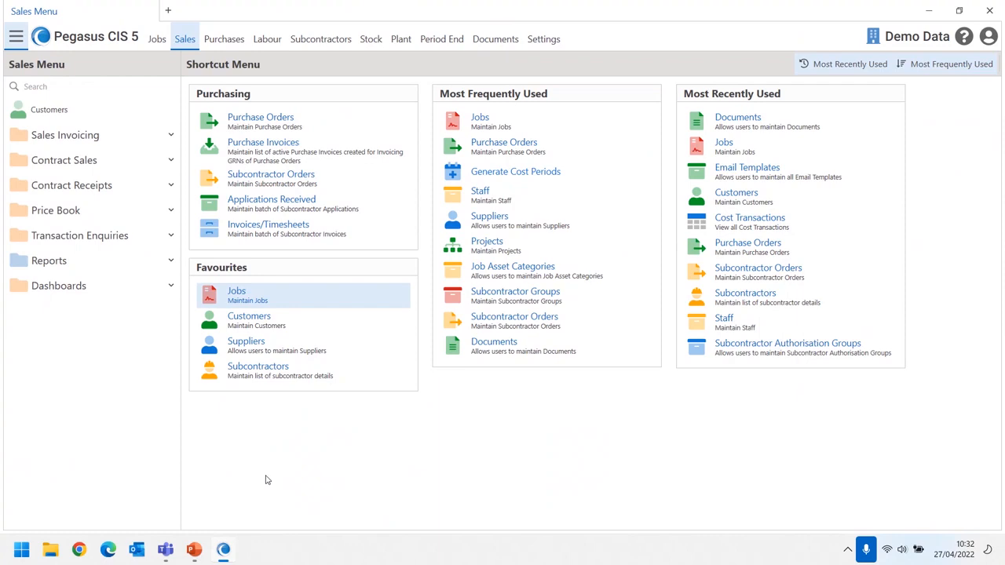
{"action": "left_click", "coordinate": [170, 289]}
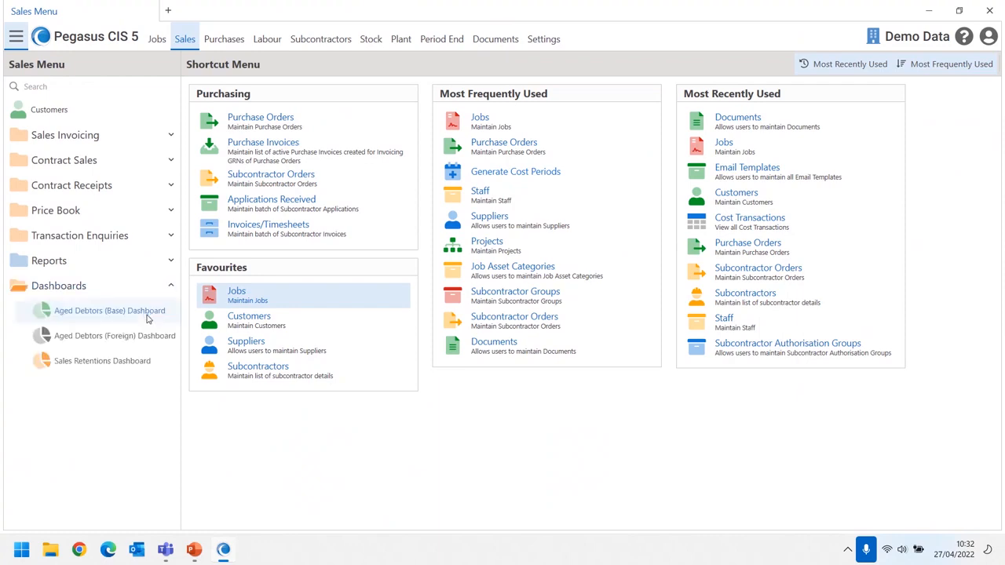
{"action": "left_click", "coordinate": [93, 314]}
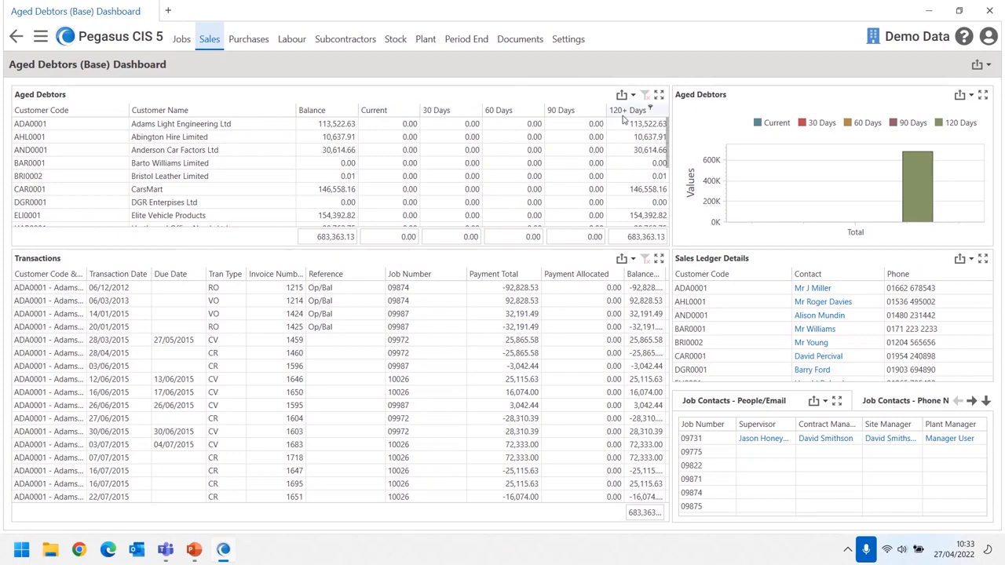
{"action": "mouse_move", "coordinate": [787, 191]}
{"action": "left_click", "coordinate": [63, 128]}
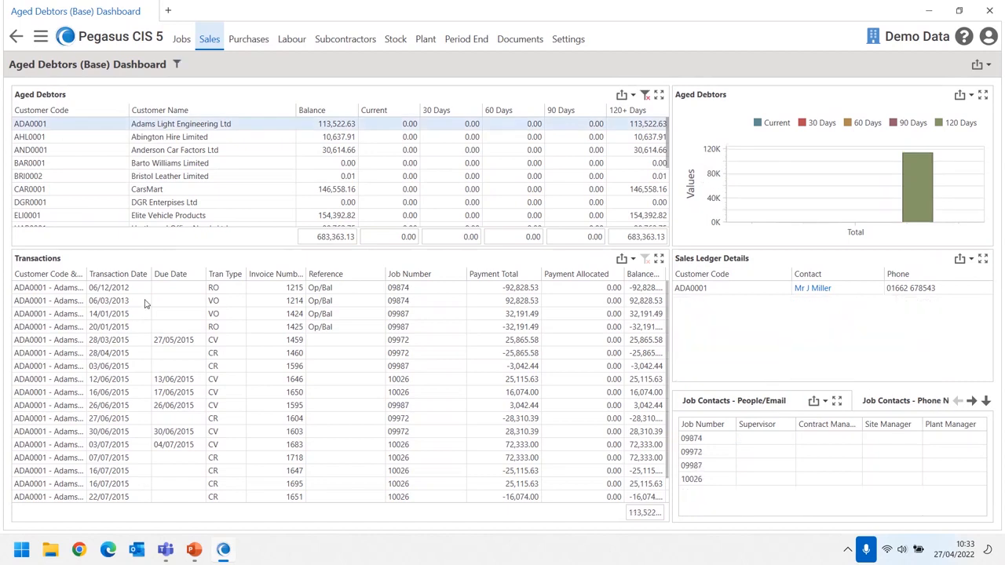
{"action": "mouse_move", "coordinate": [919, 194]}
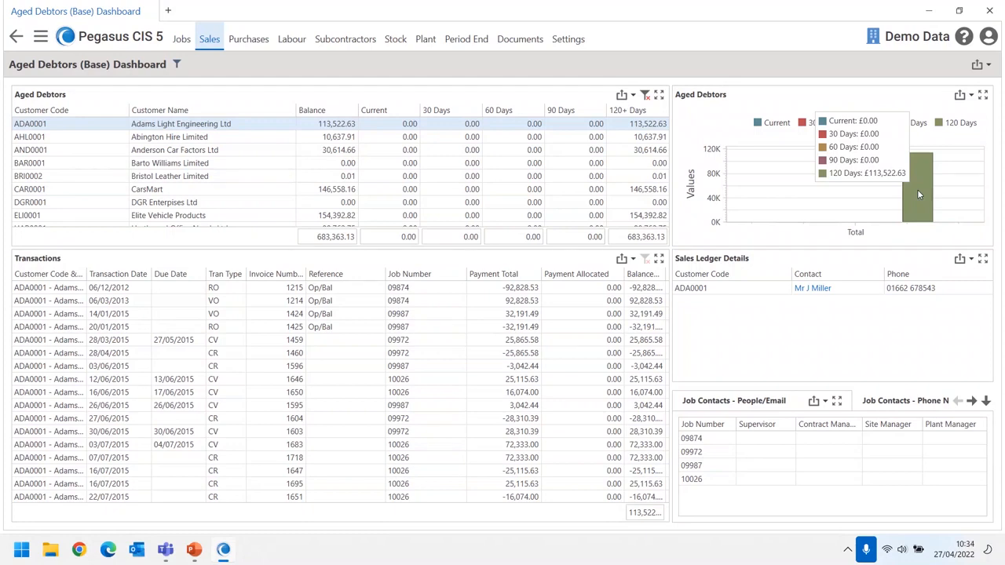
{"action": "scroll", "coordinate": [93, 353], "scroll_direction": "down", "scroll_amount": 1}
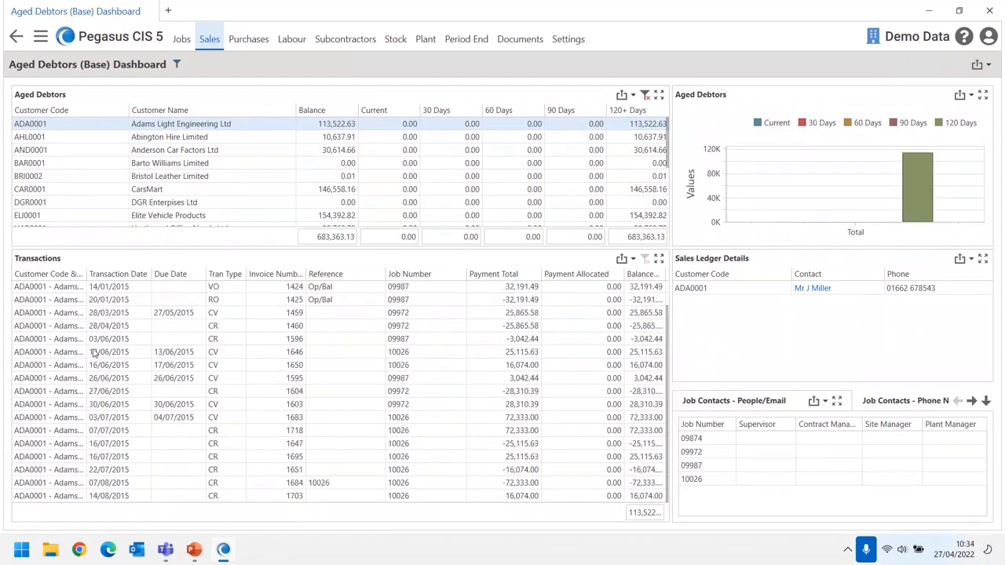
{"action": "scroll", "coordinate": [92, 353], "scroll_direction": "up", "scroll_amount": 1}
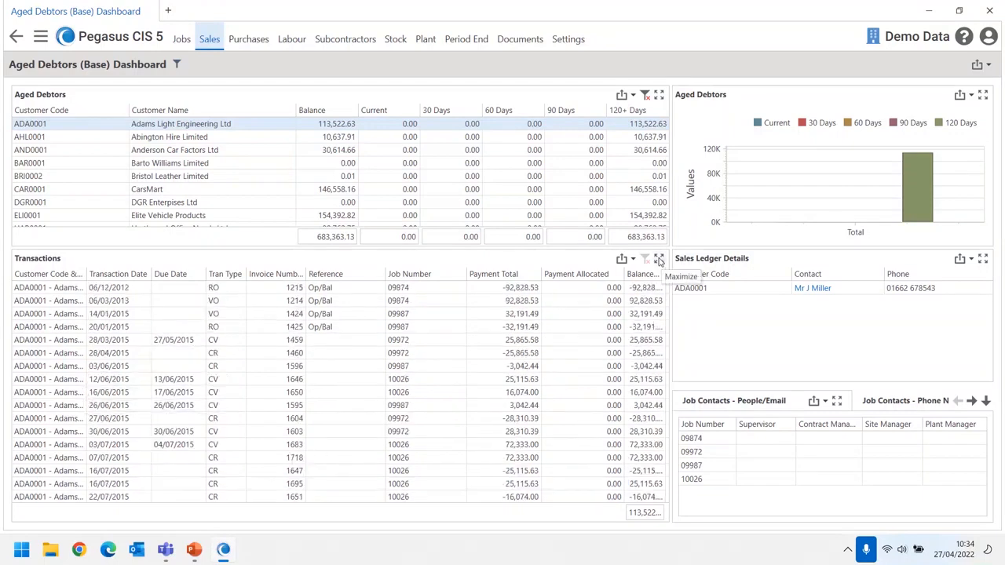
- Maximize the dashboard's Transactions grid, view its export options and restore the grid to normal size
{"action": "left_click", "coordinate": [660, 259]}
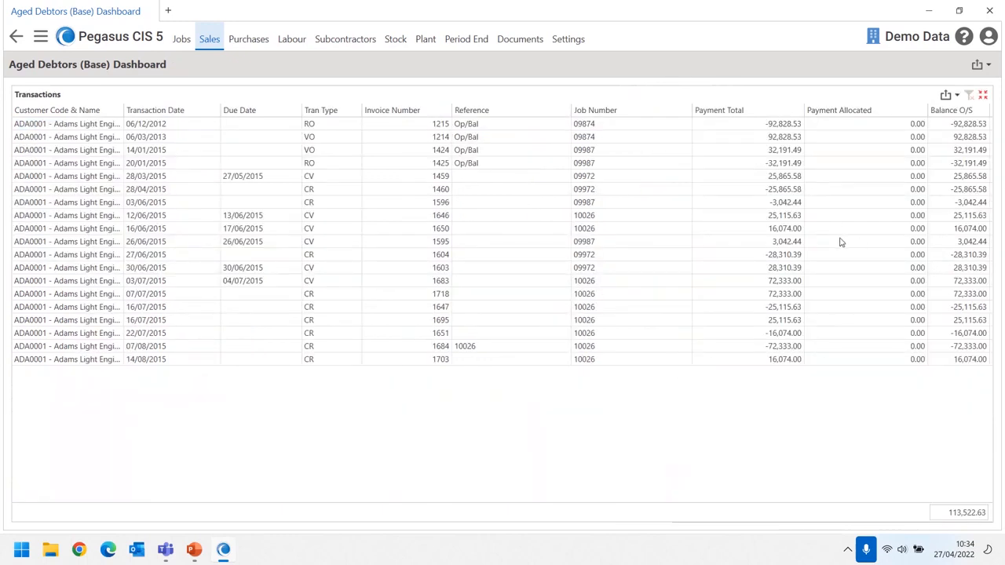
{"action": "left_click", "coordinate": [957, 95]}
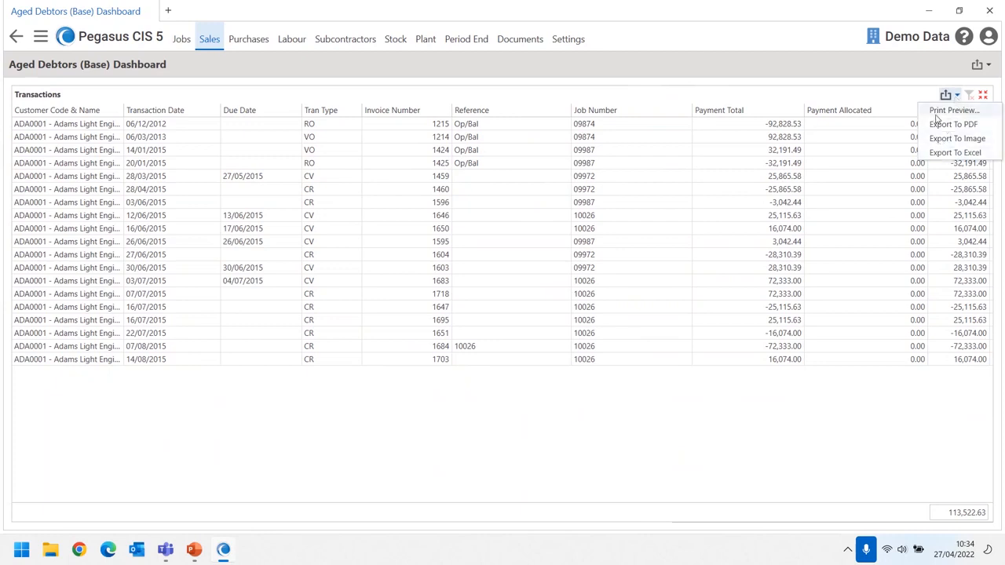
{"action": "left_click", "coordinate": [881, 152]}
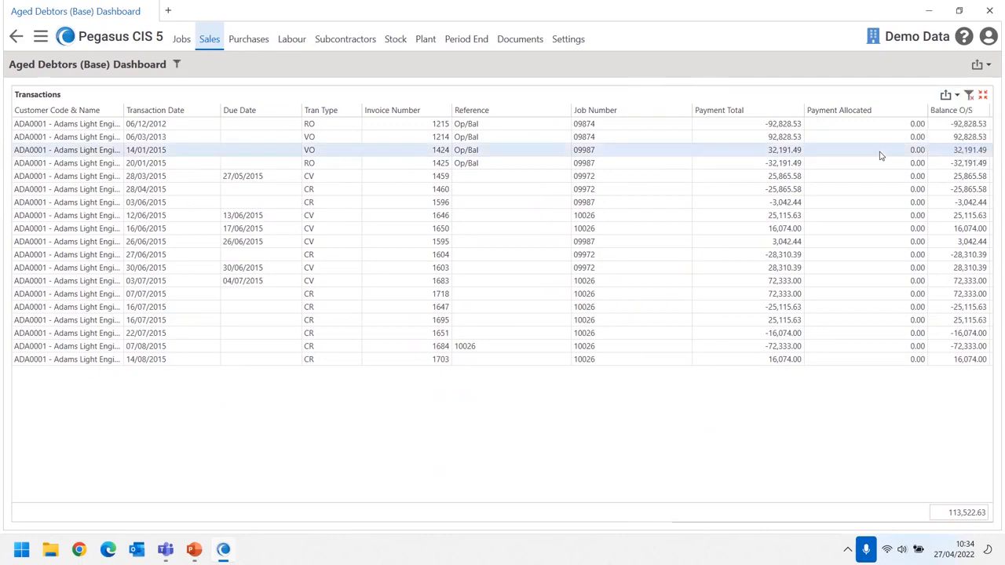
{"action": "left_click", "coordinate": [984, 95]}
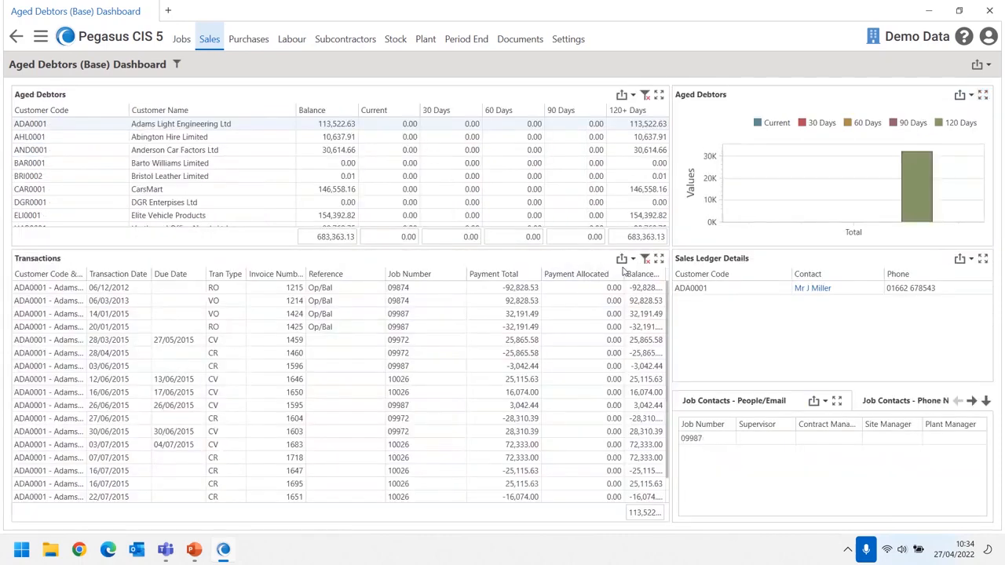
- Clear the Aged Debtors filter, view Adams Light Engineering Ltd and Abington Hire Limited together, and return to the Sales menu
{"action": "left_click", "coordinate": [618, 126]}
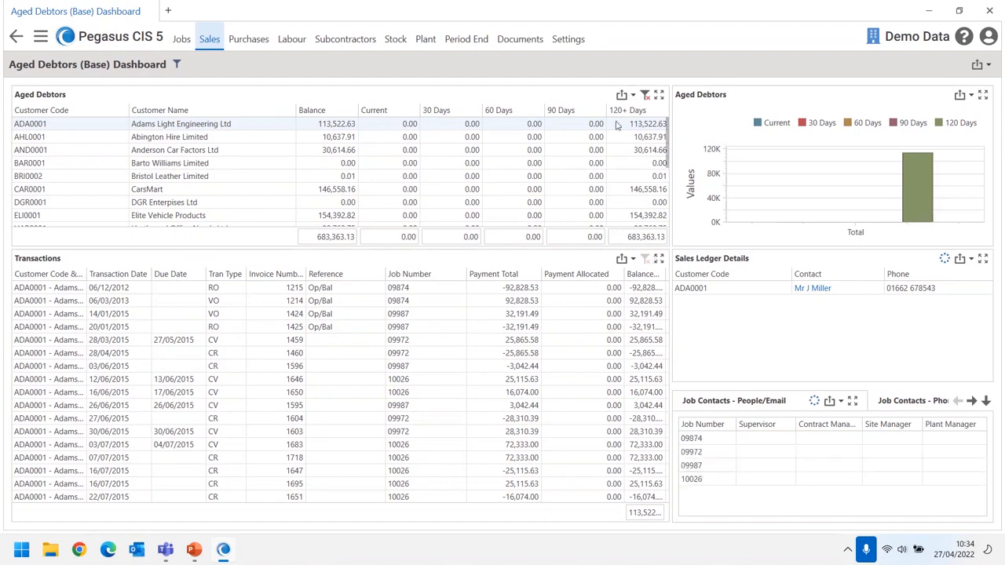
{"action": "left_click", "coordinate": [646, 94]}
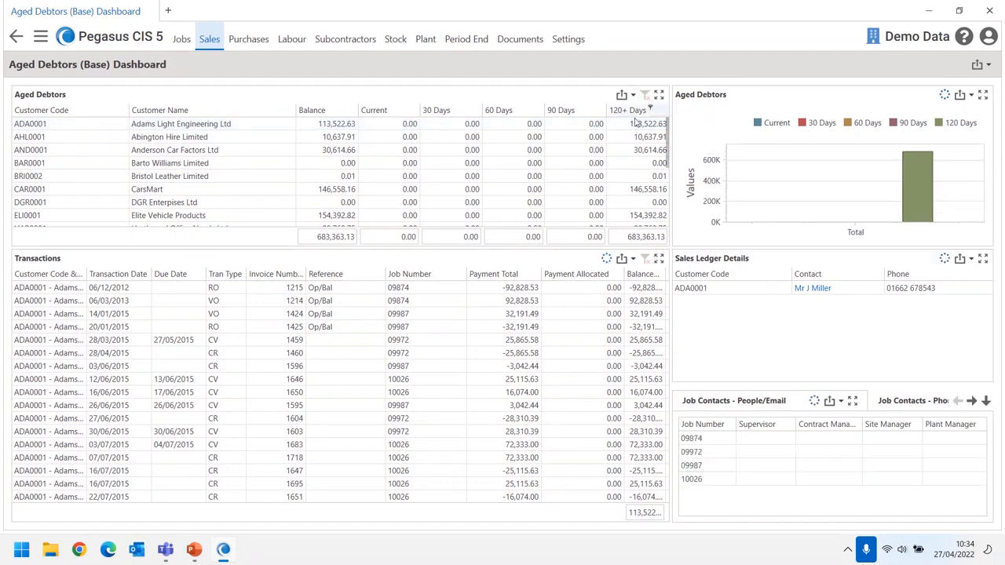
{"action": "left_click", "coordinate": [45, 127]}
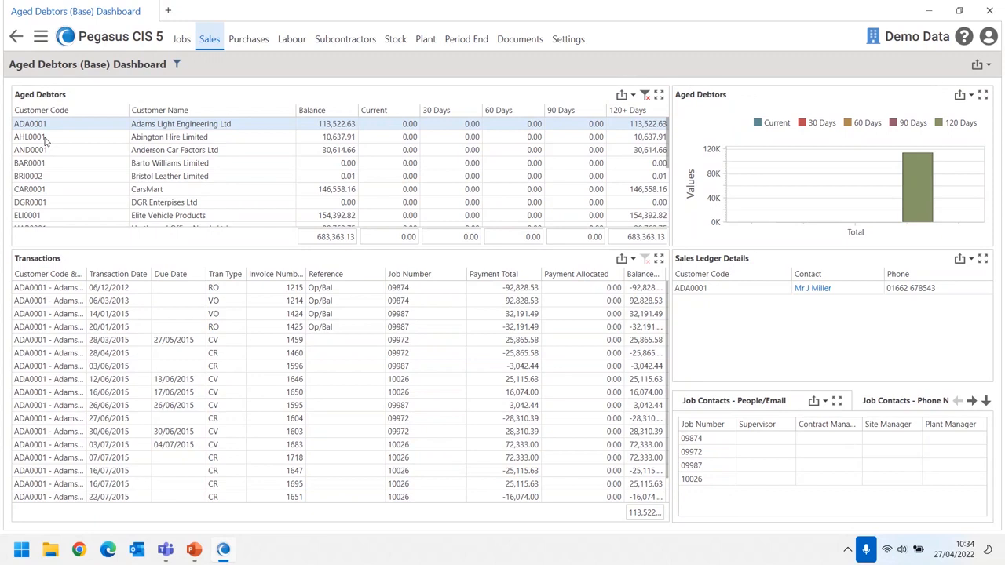
{"action": "left_click", "coordinate": [46, 139], "text": "ctrl"}
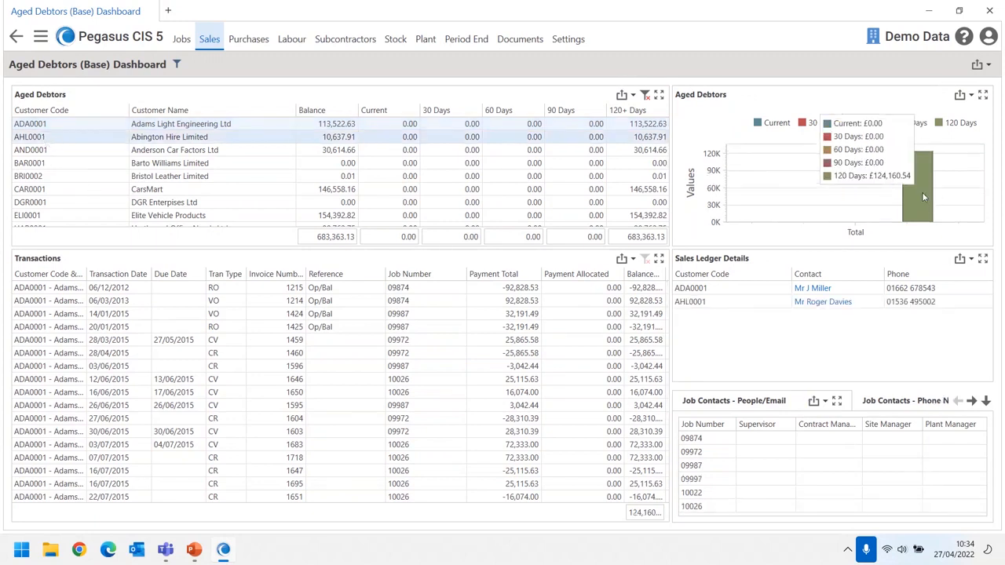
{"action": "scroll", "coordinate": [107, 410], "scroll_direction": "down", "scroll_amount": 4}
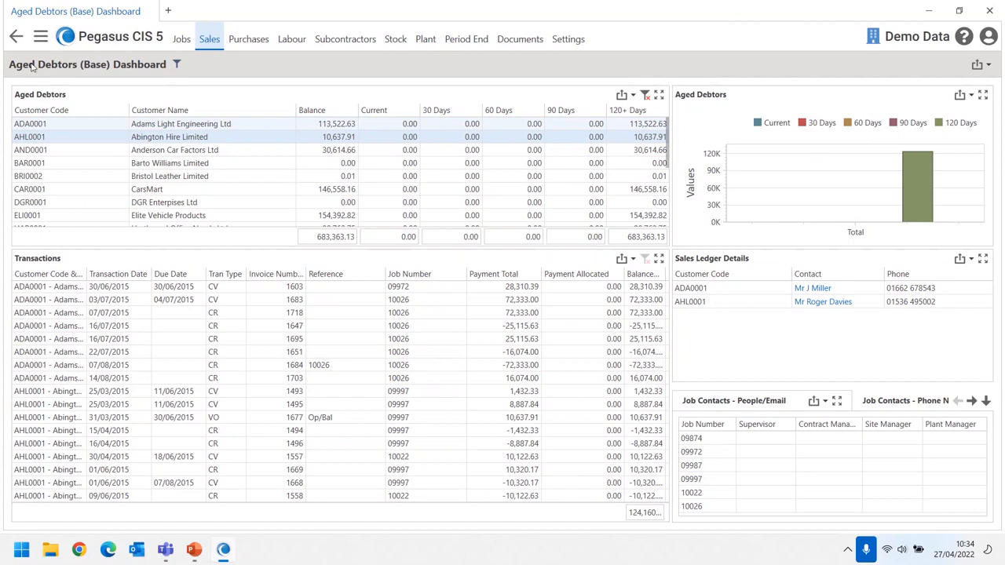
{"action": "left_click", "coordinate": [17, 43]}
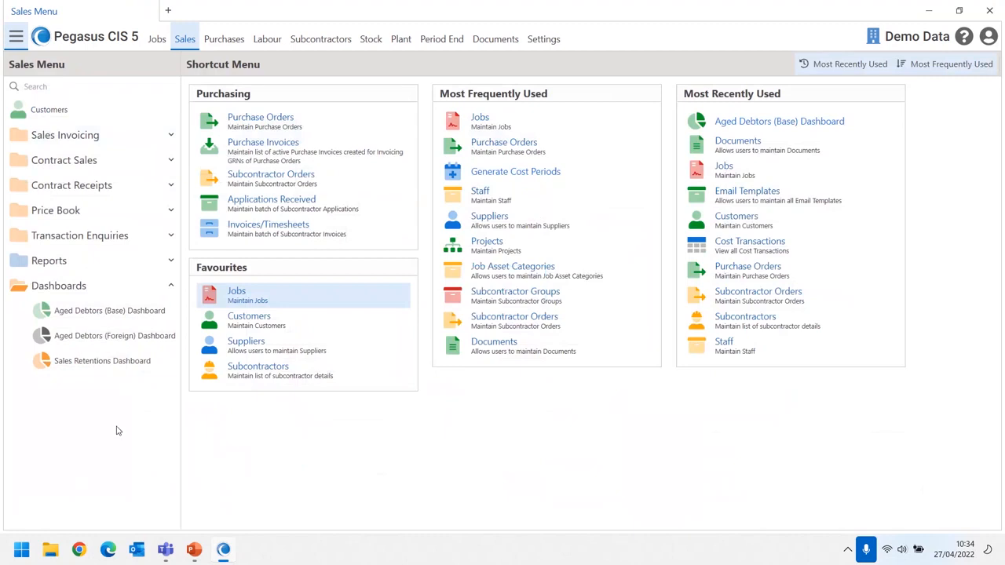
- Open the Sales Retentions Dashboard, examine the retentions filtered to Adams Light Engineering Ltd, clear the filter and leave the dashboard
{"action": "left_click", "coordinate": [106, 361]}
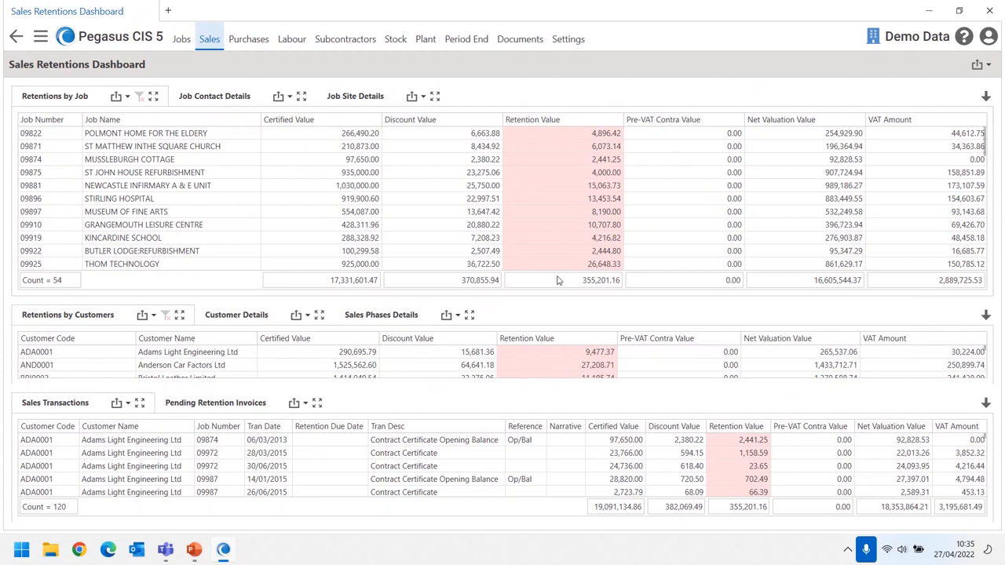
{"action": "left_click", "coordinate": [67, 359]}
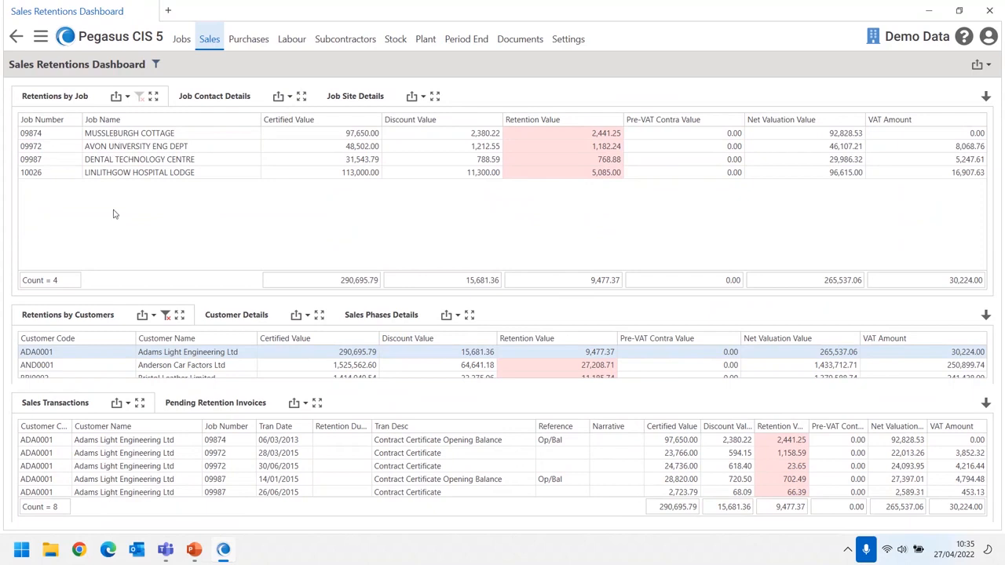
{"action": "scroll", "coordinate": [36, 449], "scroll_direction": "down", "scroll_amount": 1}
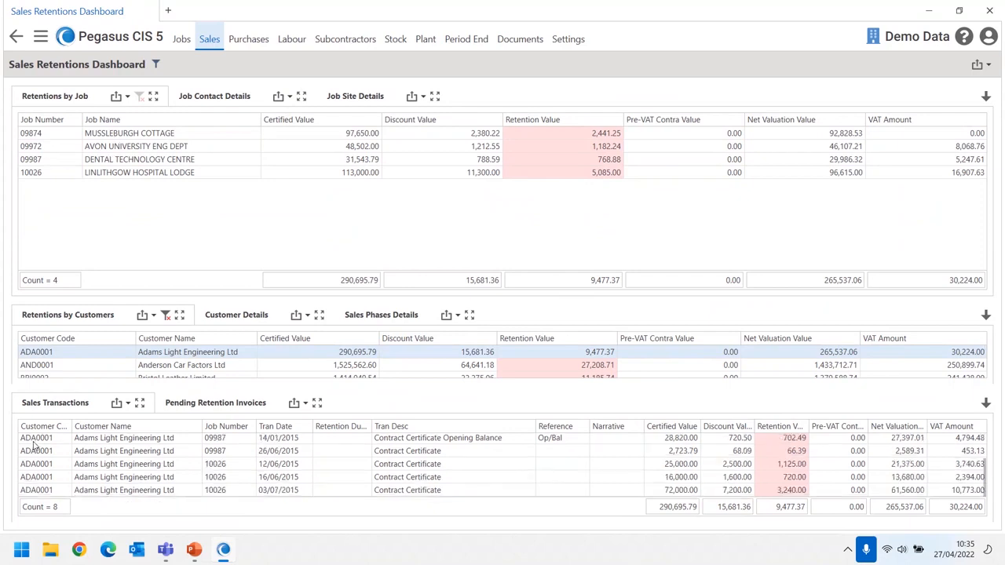
{"action": "scroll", "coordinate": [34, 446], "scroll_direction": "up", "scroll_amount": 1}
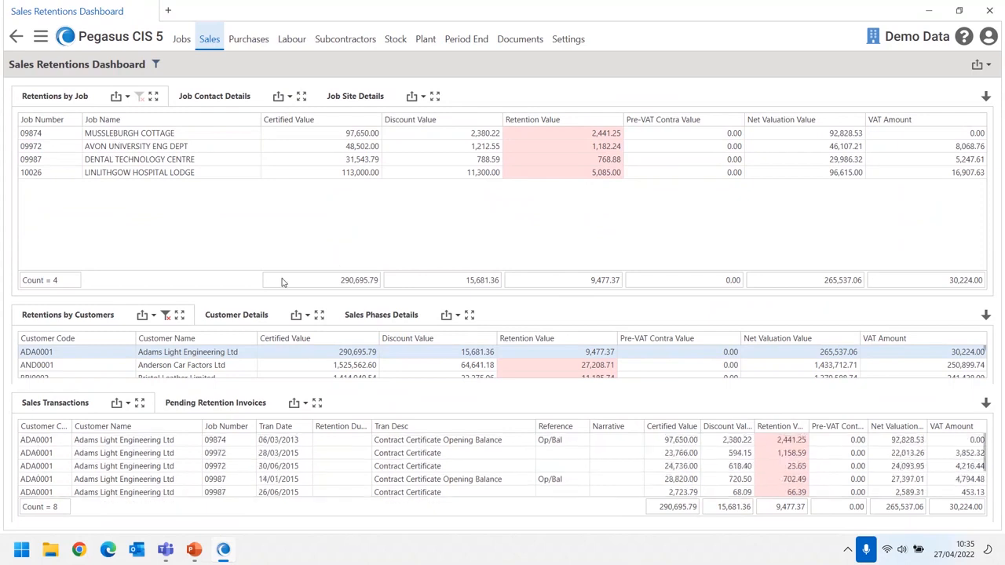
{"action": "left_click", "coordinate": [167, 316]}
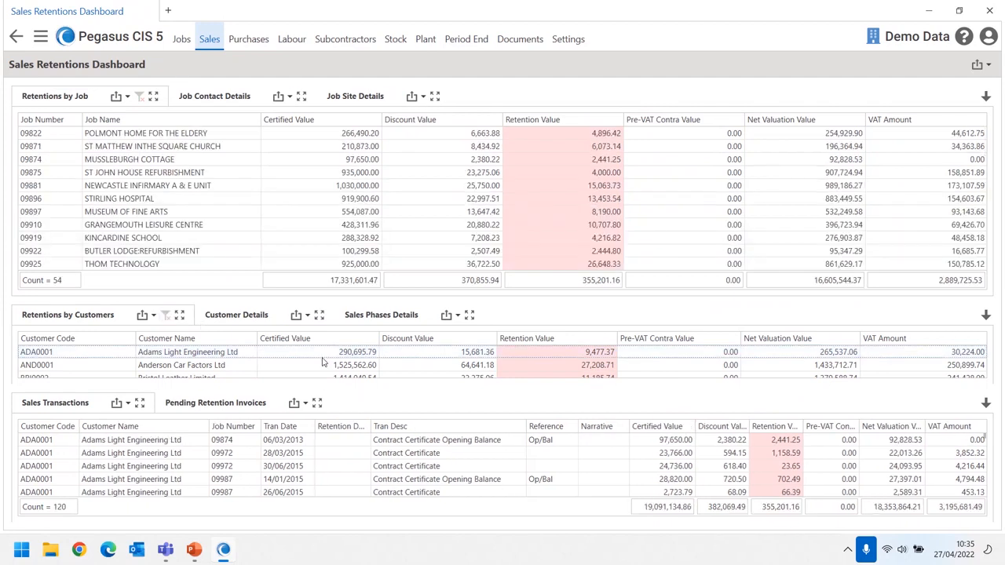
{"action": "left_click", "coordinate": [16, 37]}
- Examine the Subcontractor Retentions Dashboard filtered to ALEXANDER INNESS BUILDERS and return to the Subcontractors menu
{"action": "left_click", "coordinate": [320, 39]}
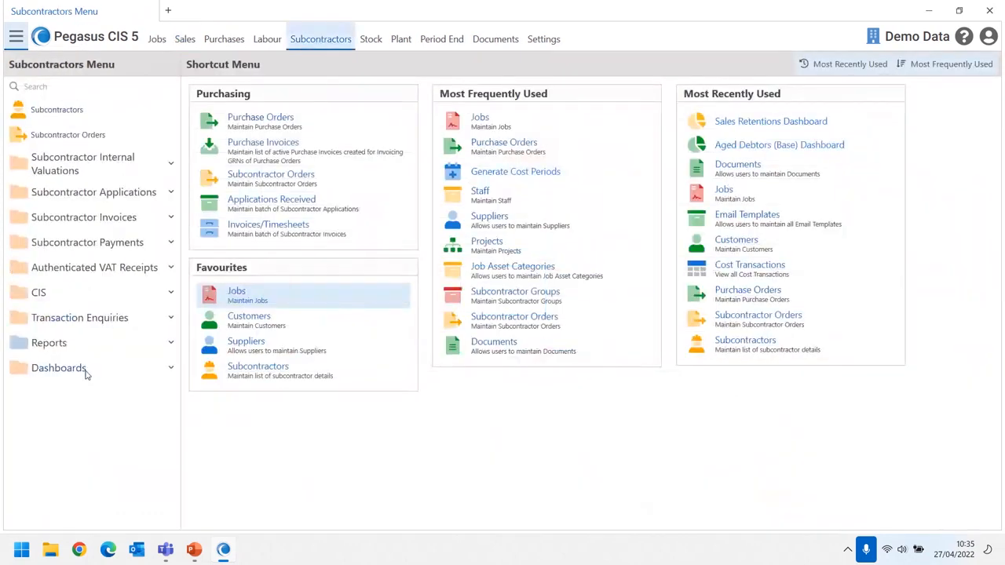
{"action": "left_click", "coordinate": [171, 367]}
{"action": "left_click", "coordinate": [98, 420]}
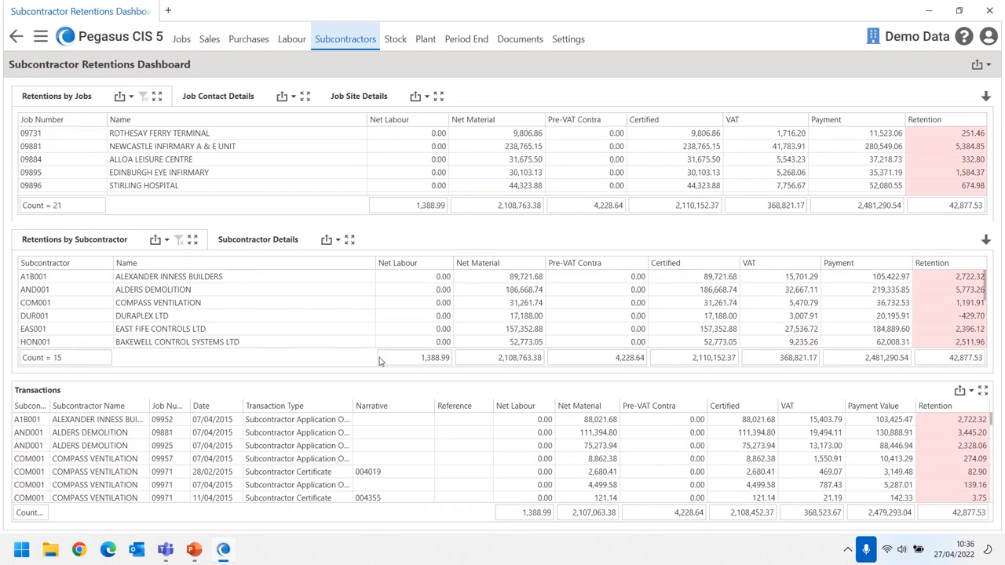
{"action": "left_click", "coordinate": [47, 279]}
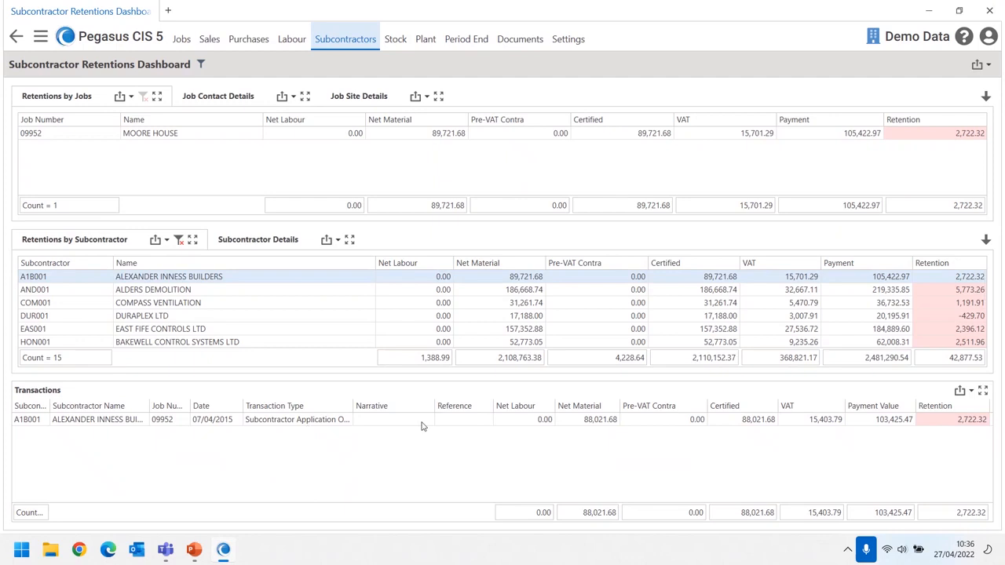
{"action": "left_click", "coordinate": [16, 36]}
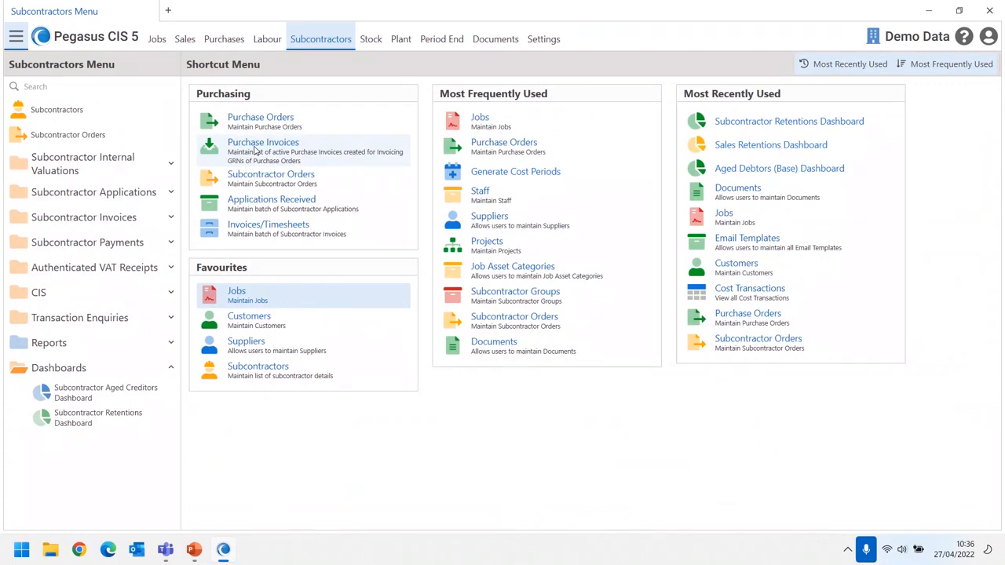
{"action": "left_click", "coordinate": [159, 41]}
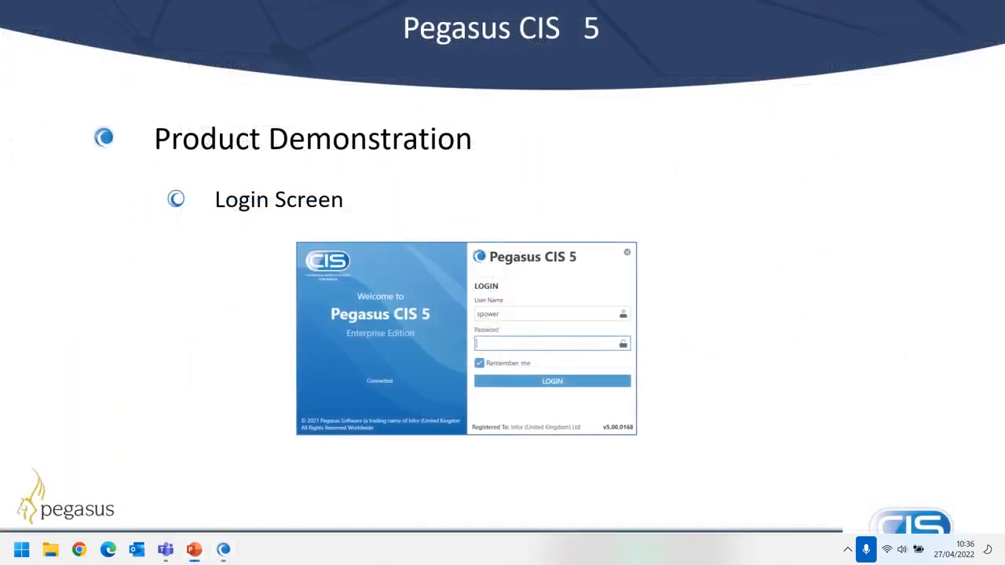
{"action": "key", "text": "Right"}
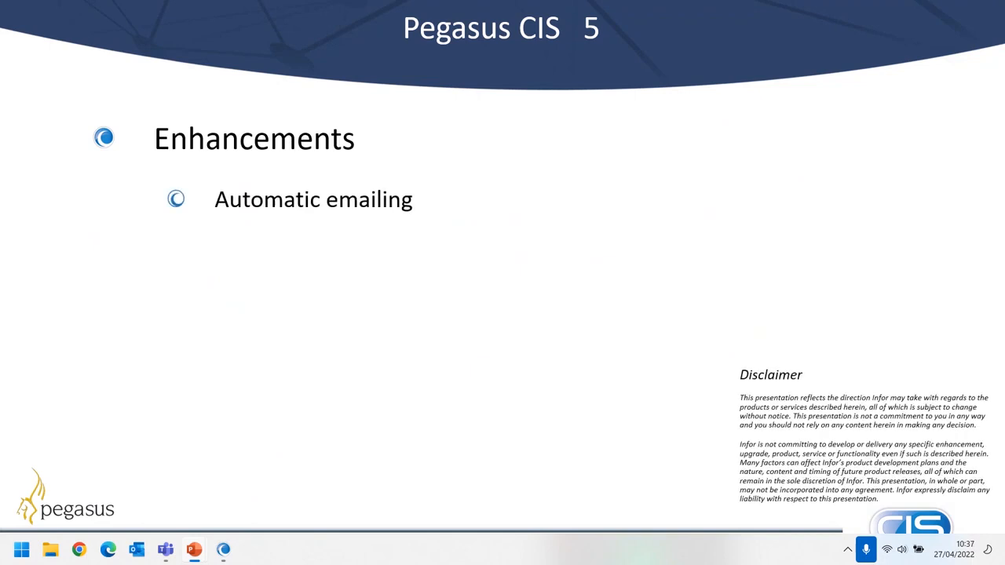